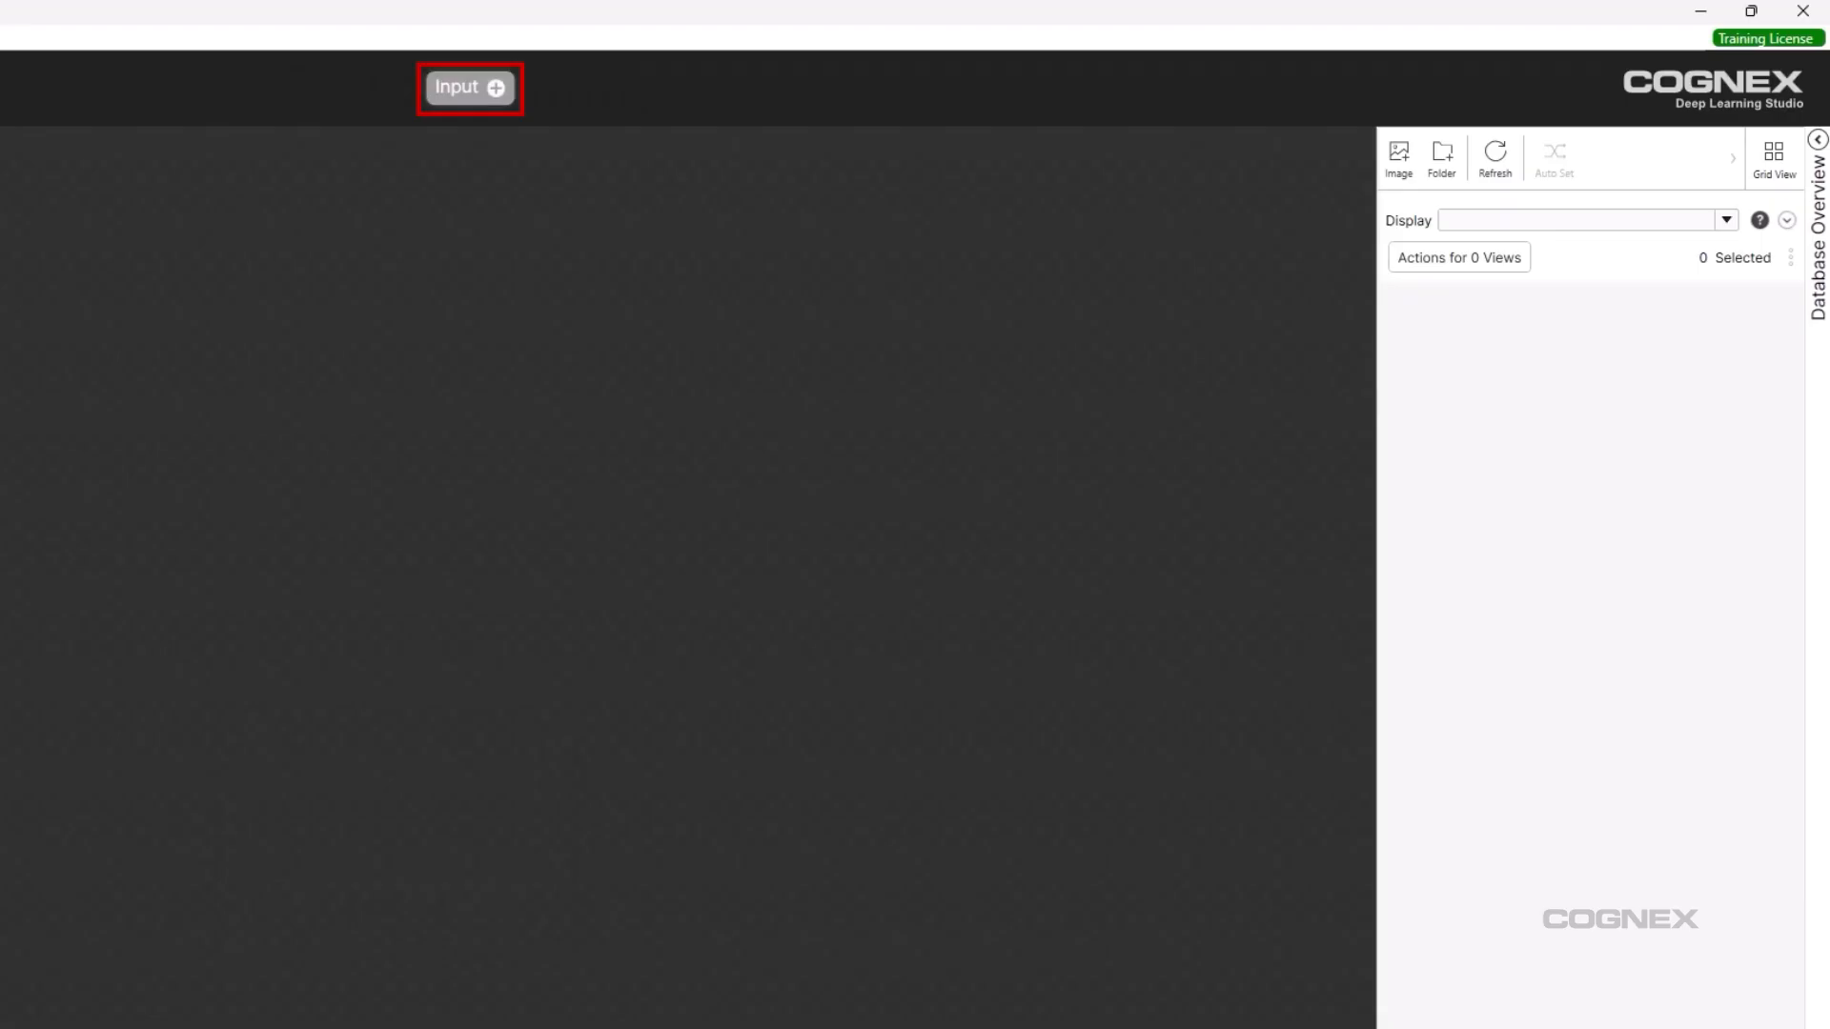
Add a Green Classify tool (Standard Accurate) right after the Input node.
click(496, 88)
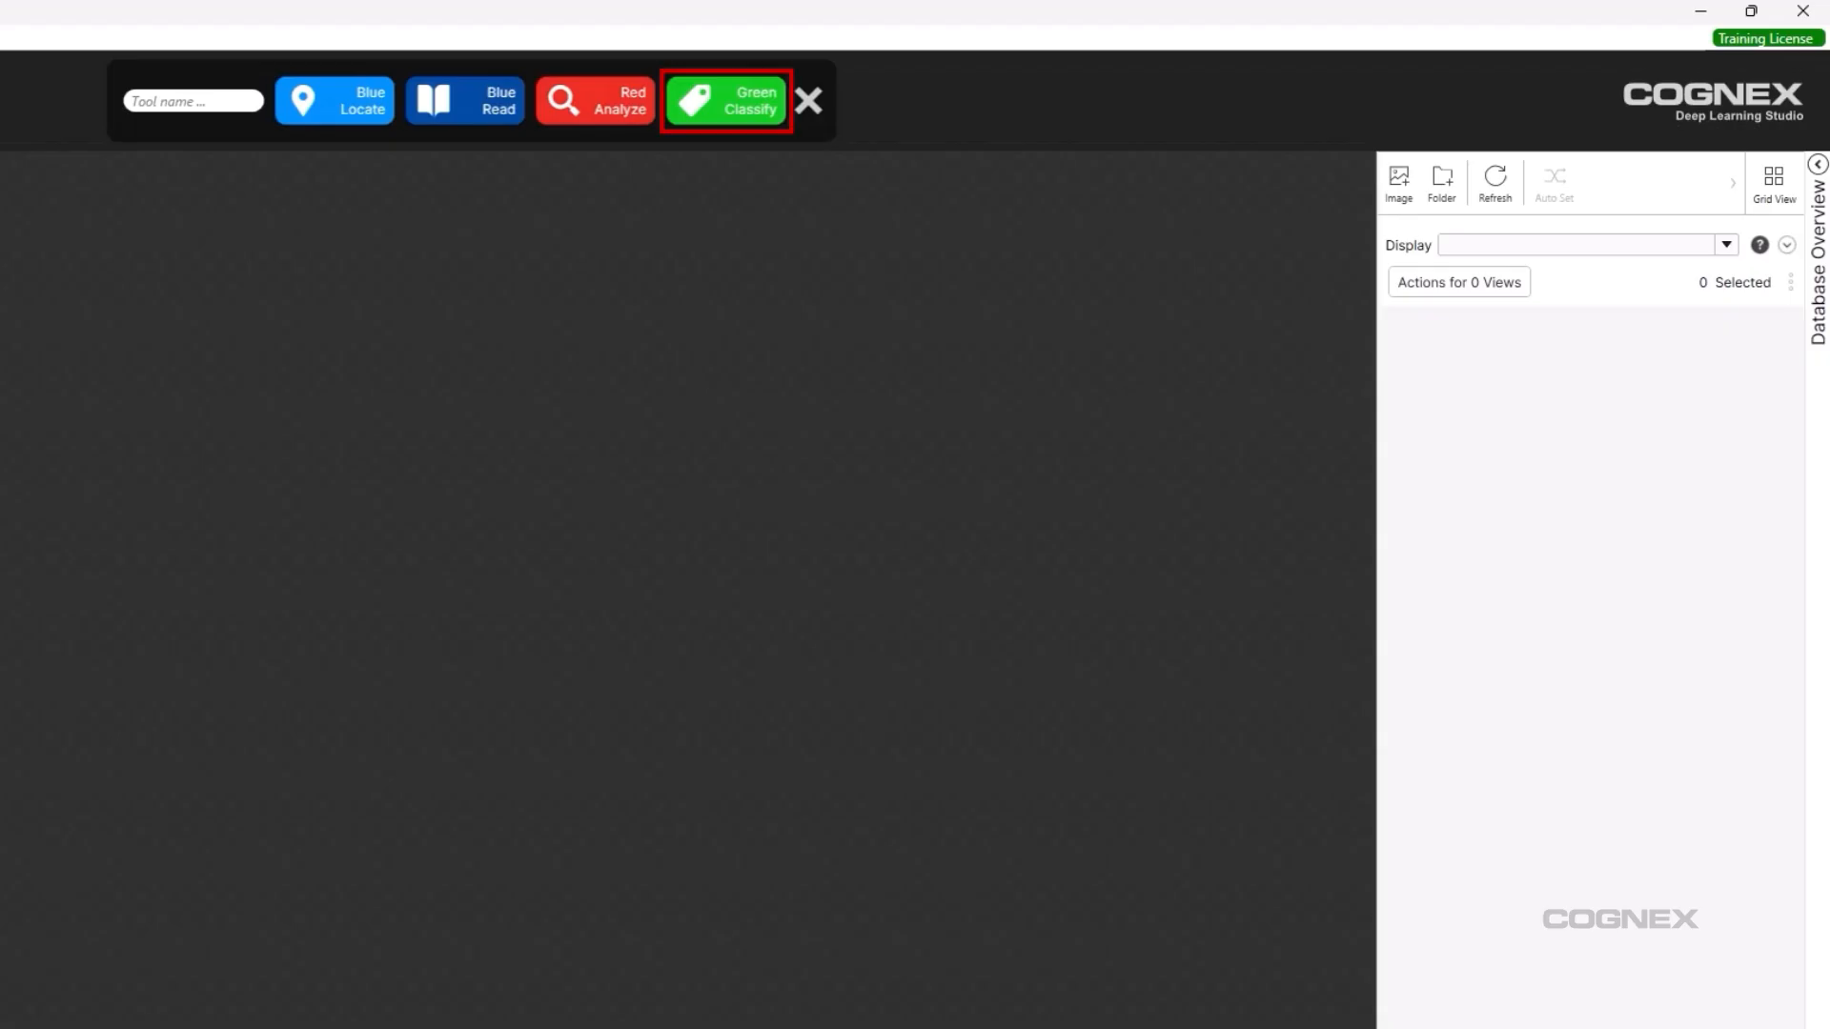
click(726, 101)
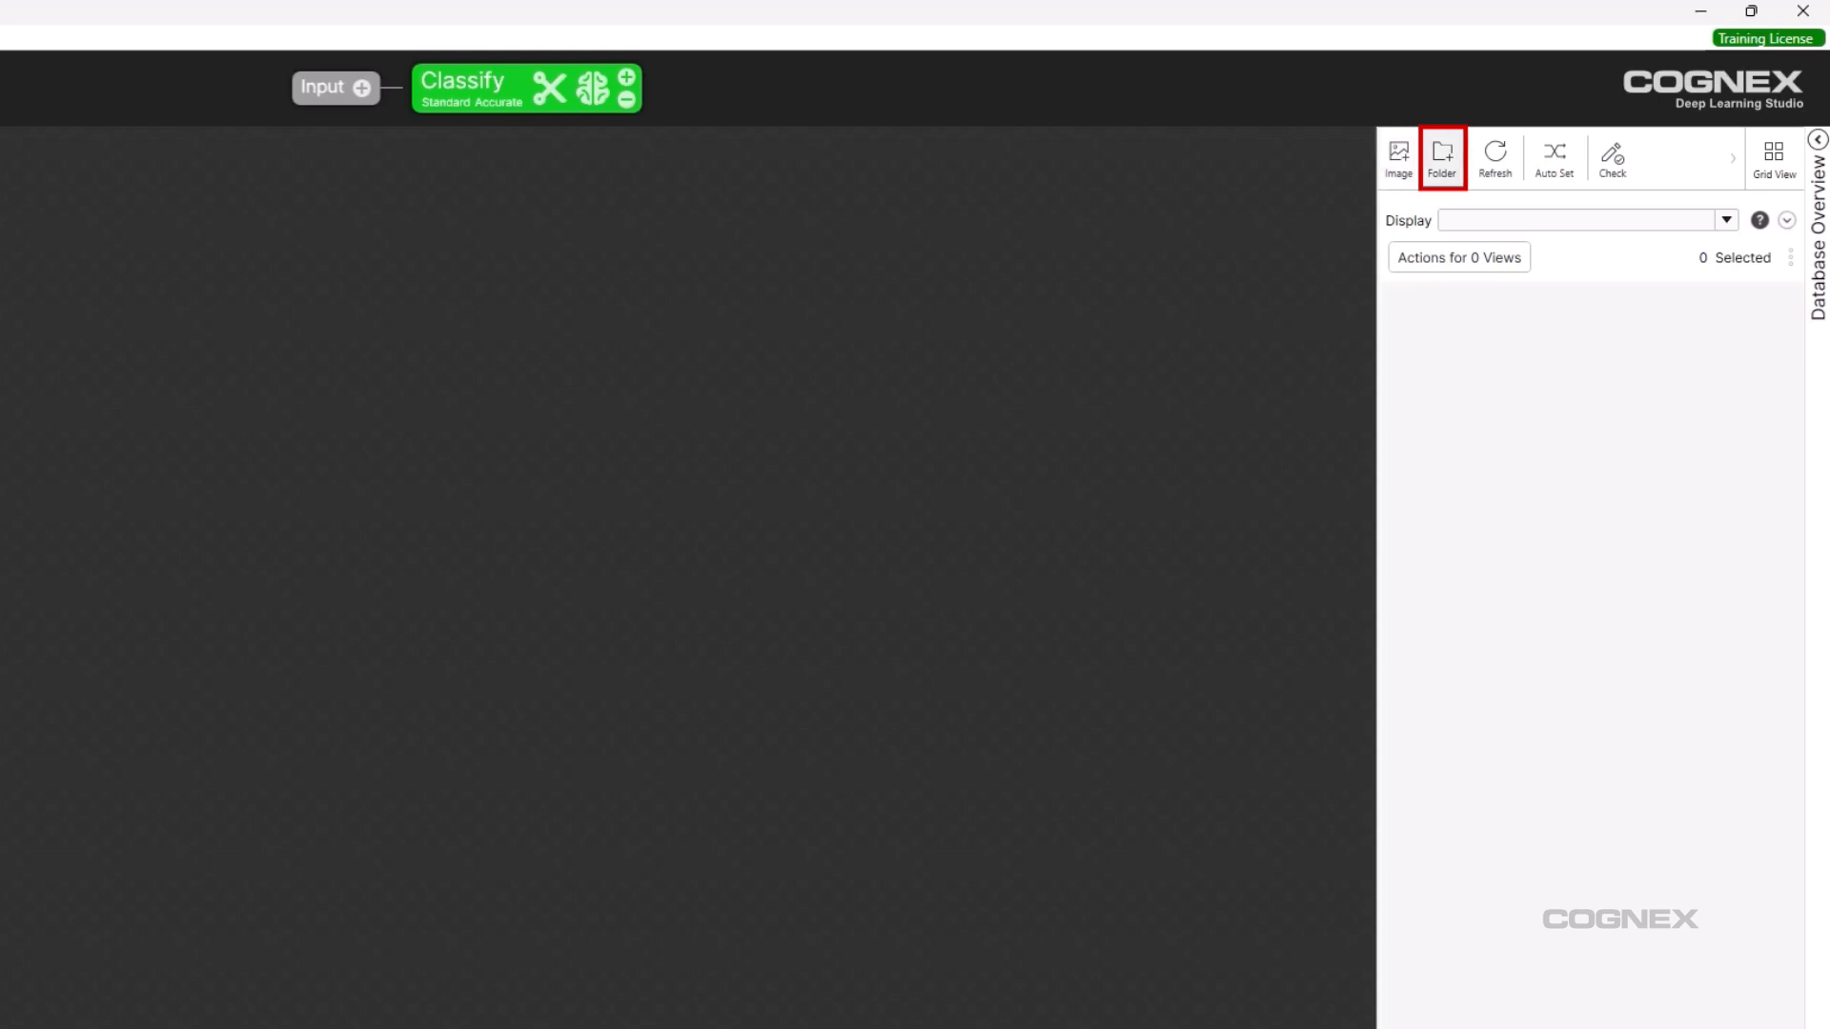
Import the 75 BackCover images from the BackCoverInspection folder into the database.
click(1442, 158)
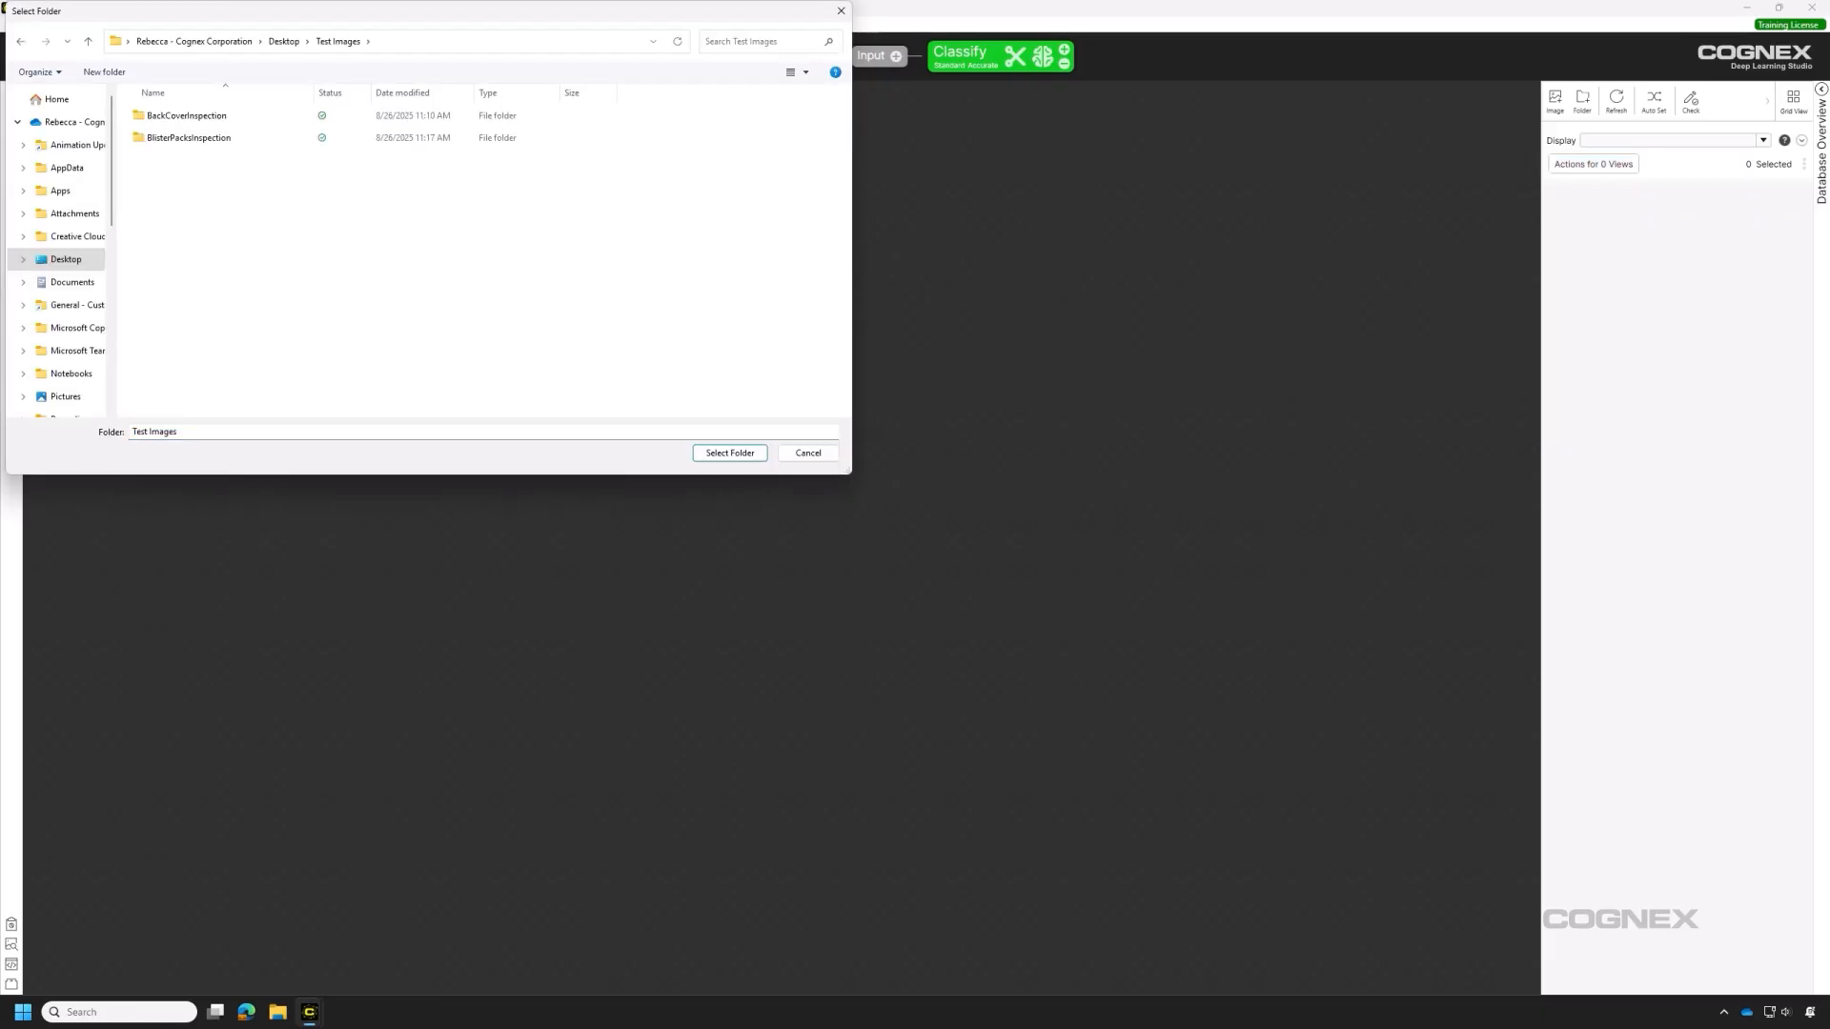
click(186, 116)
click(730, 453)
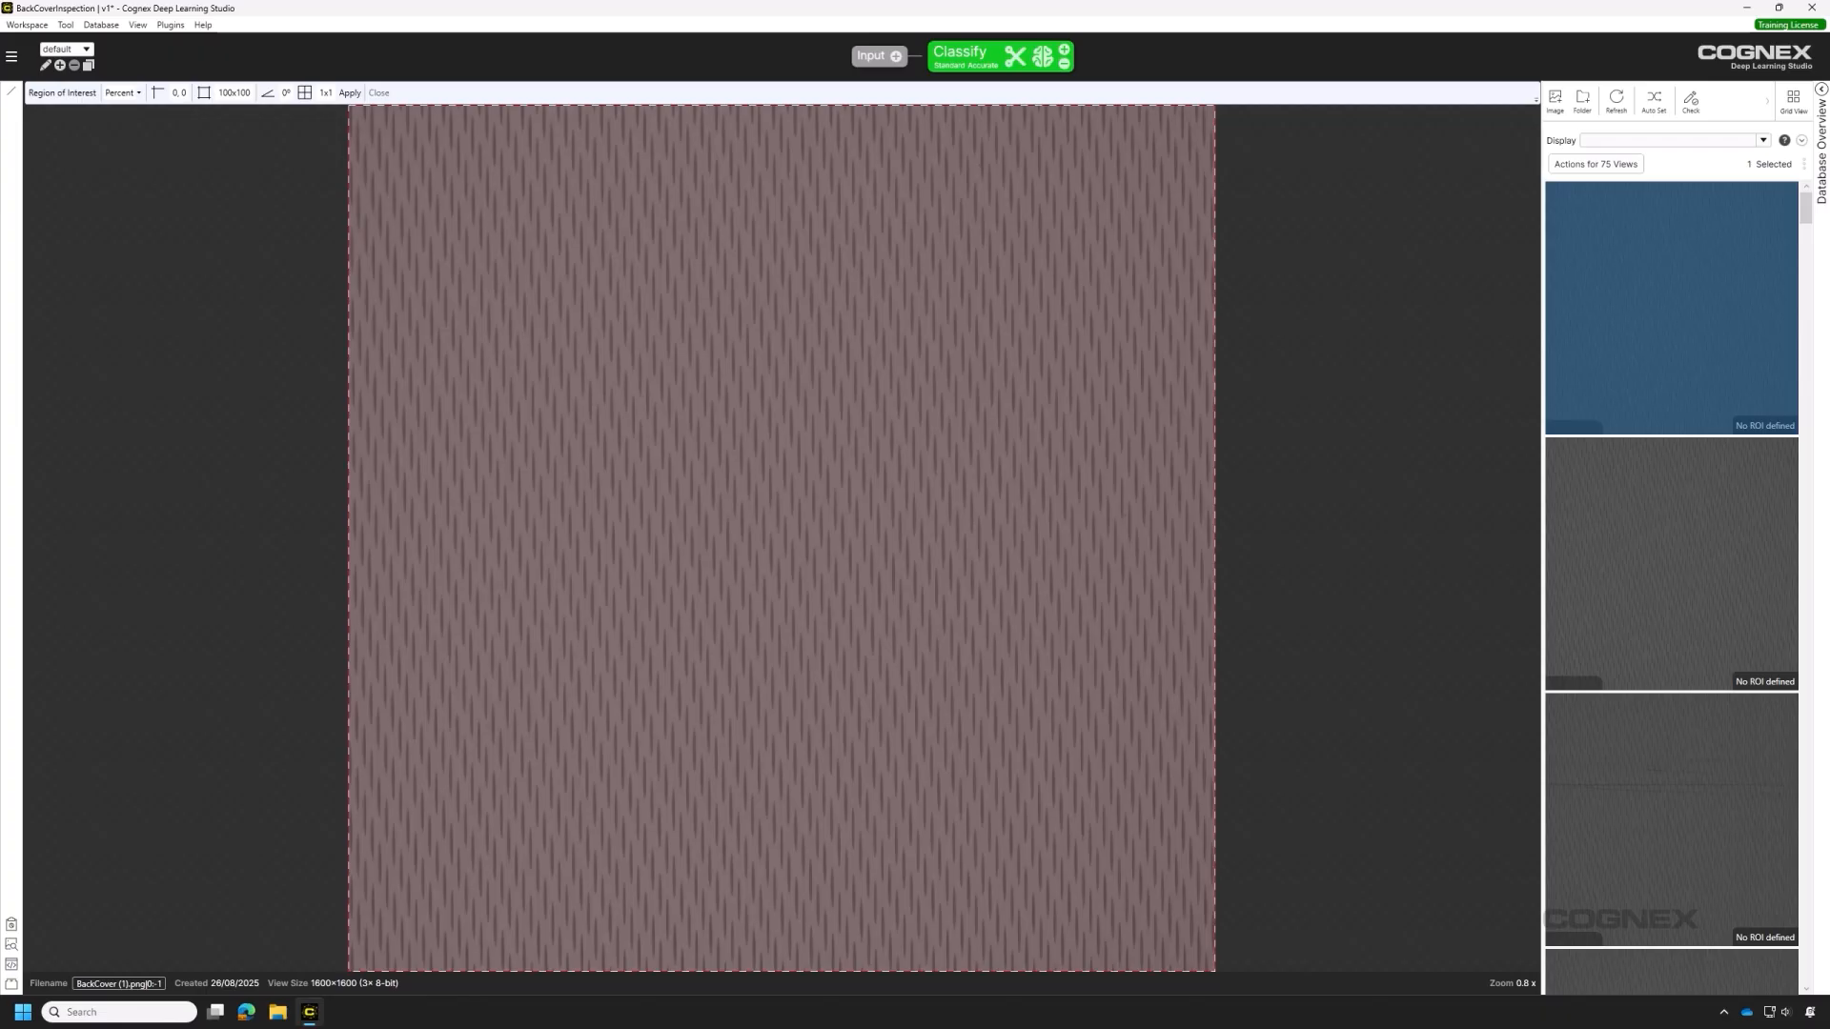
Apply a full-image 100×100 percent region of interest to the BackCover images.
mouse_move(348, 106)
mouse_down()
mouse_move(486, 254)
mouse_move(349, 106)
mouse_up()
click(349, 92)
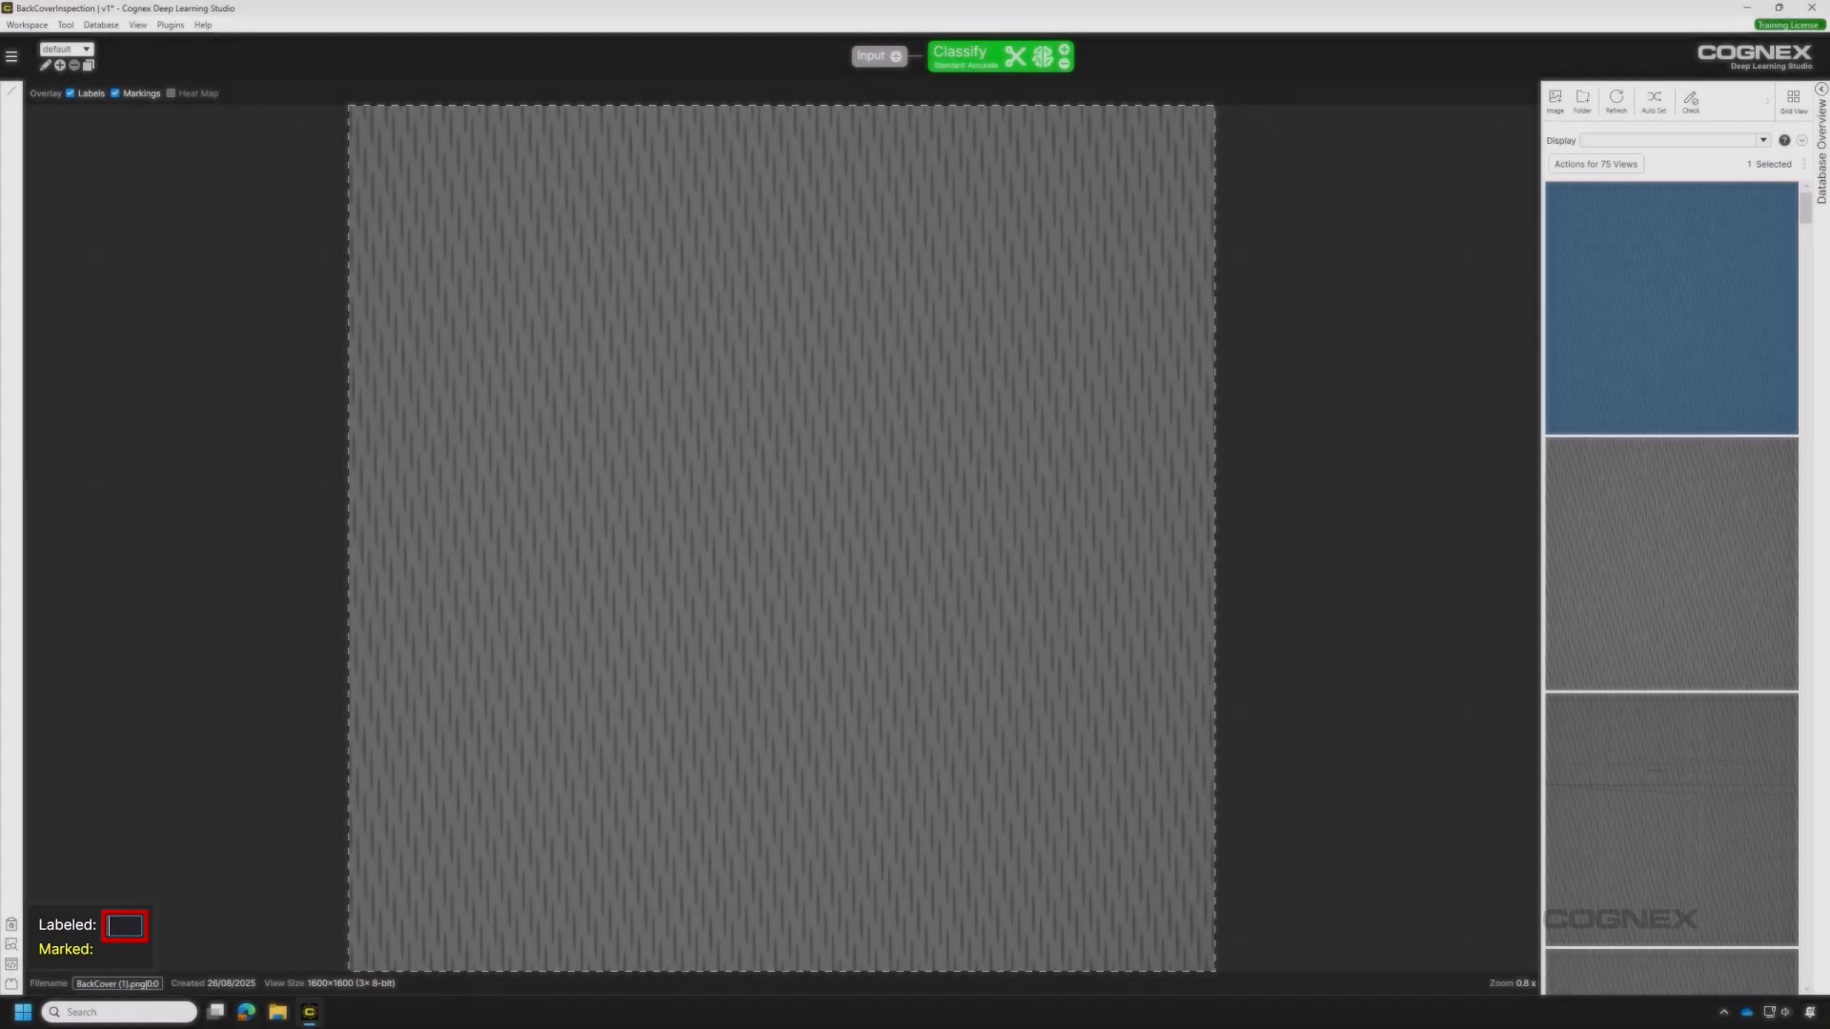
Enter labels OK, OK, NG-Scratch, NG-Dent, NG-Stain for the first five views in sequence.
text(OK)
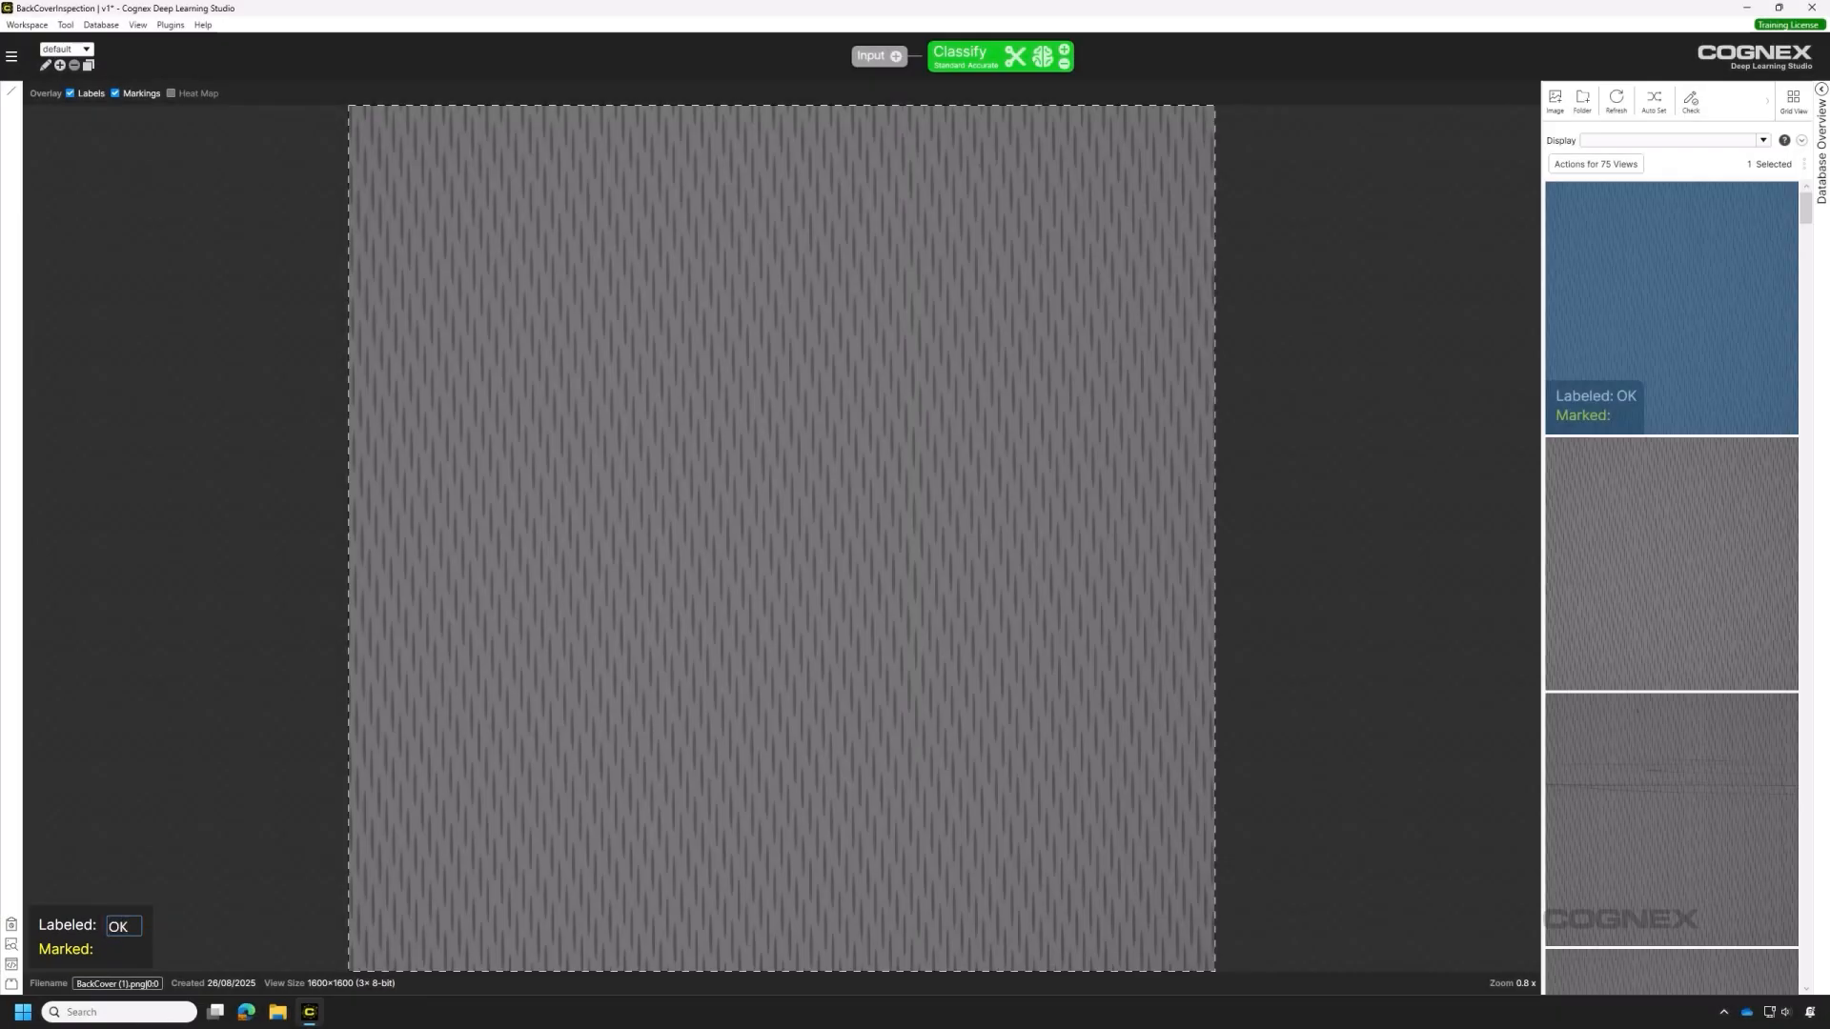
key(Down)
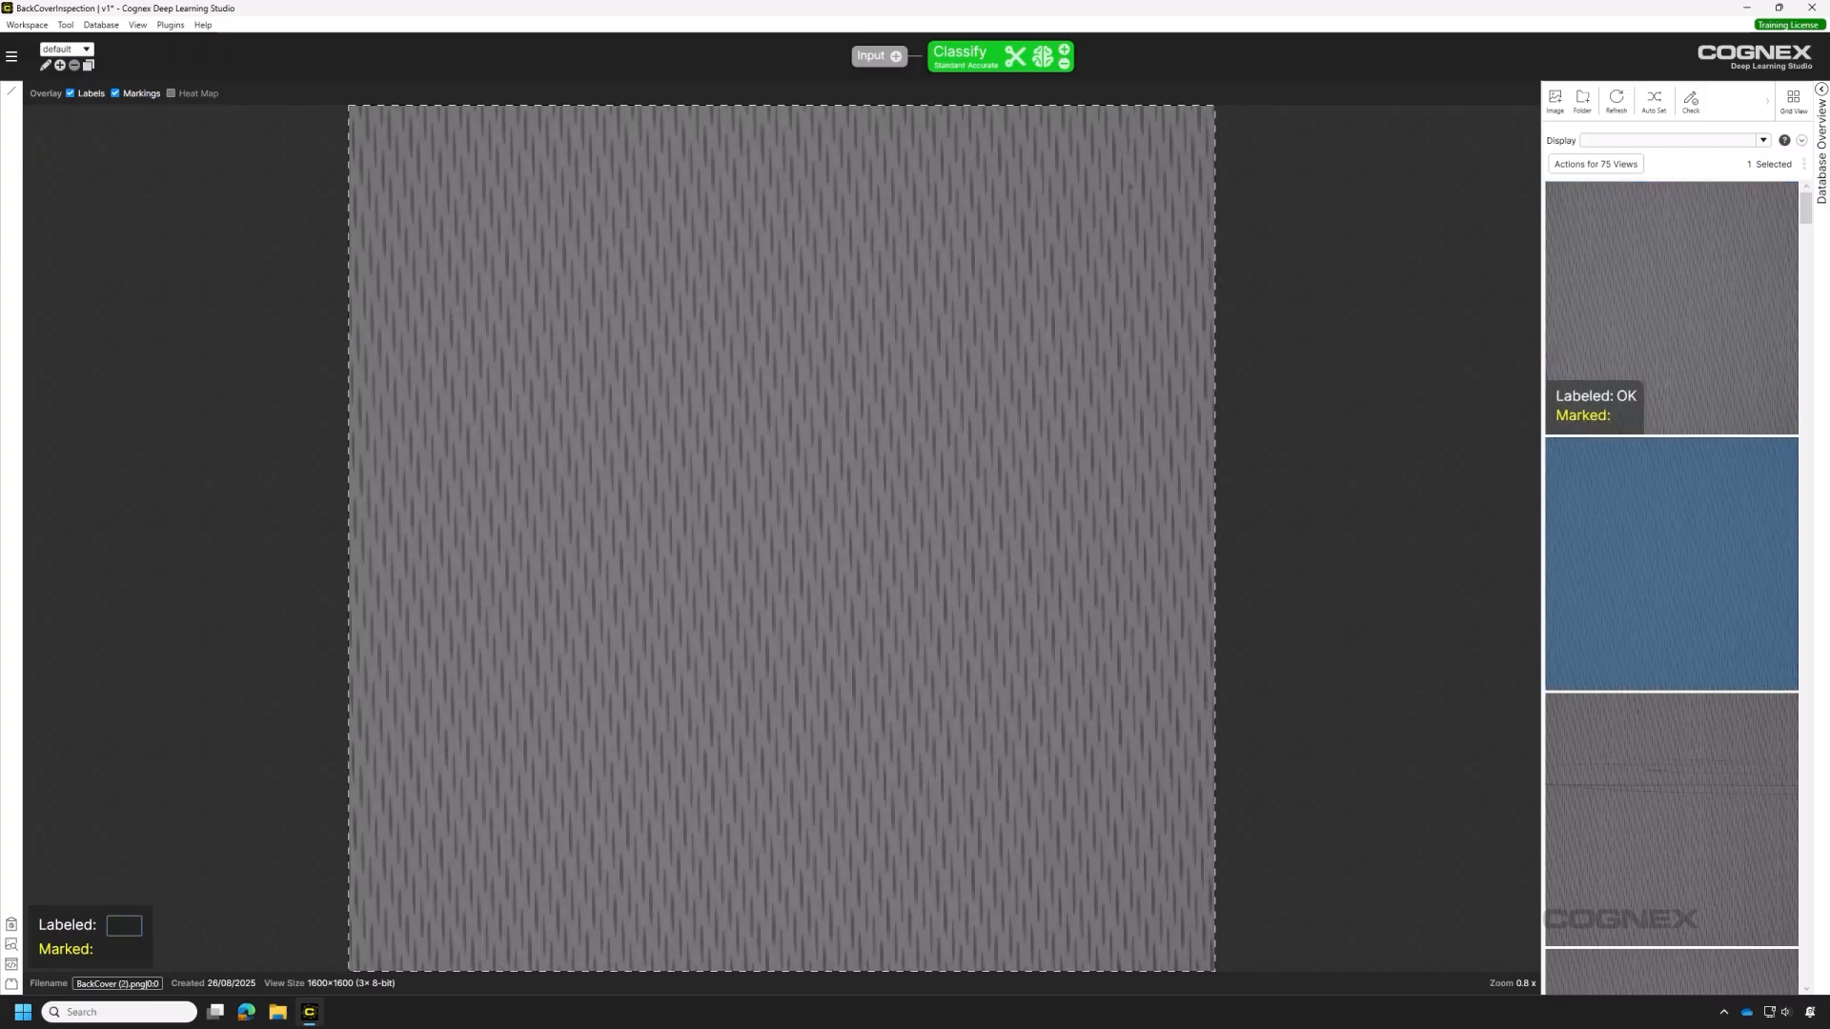
text(OK)
key(Down)
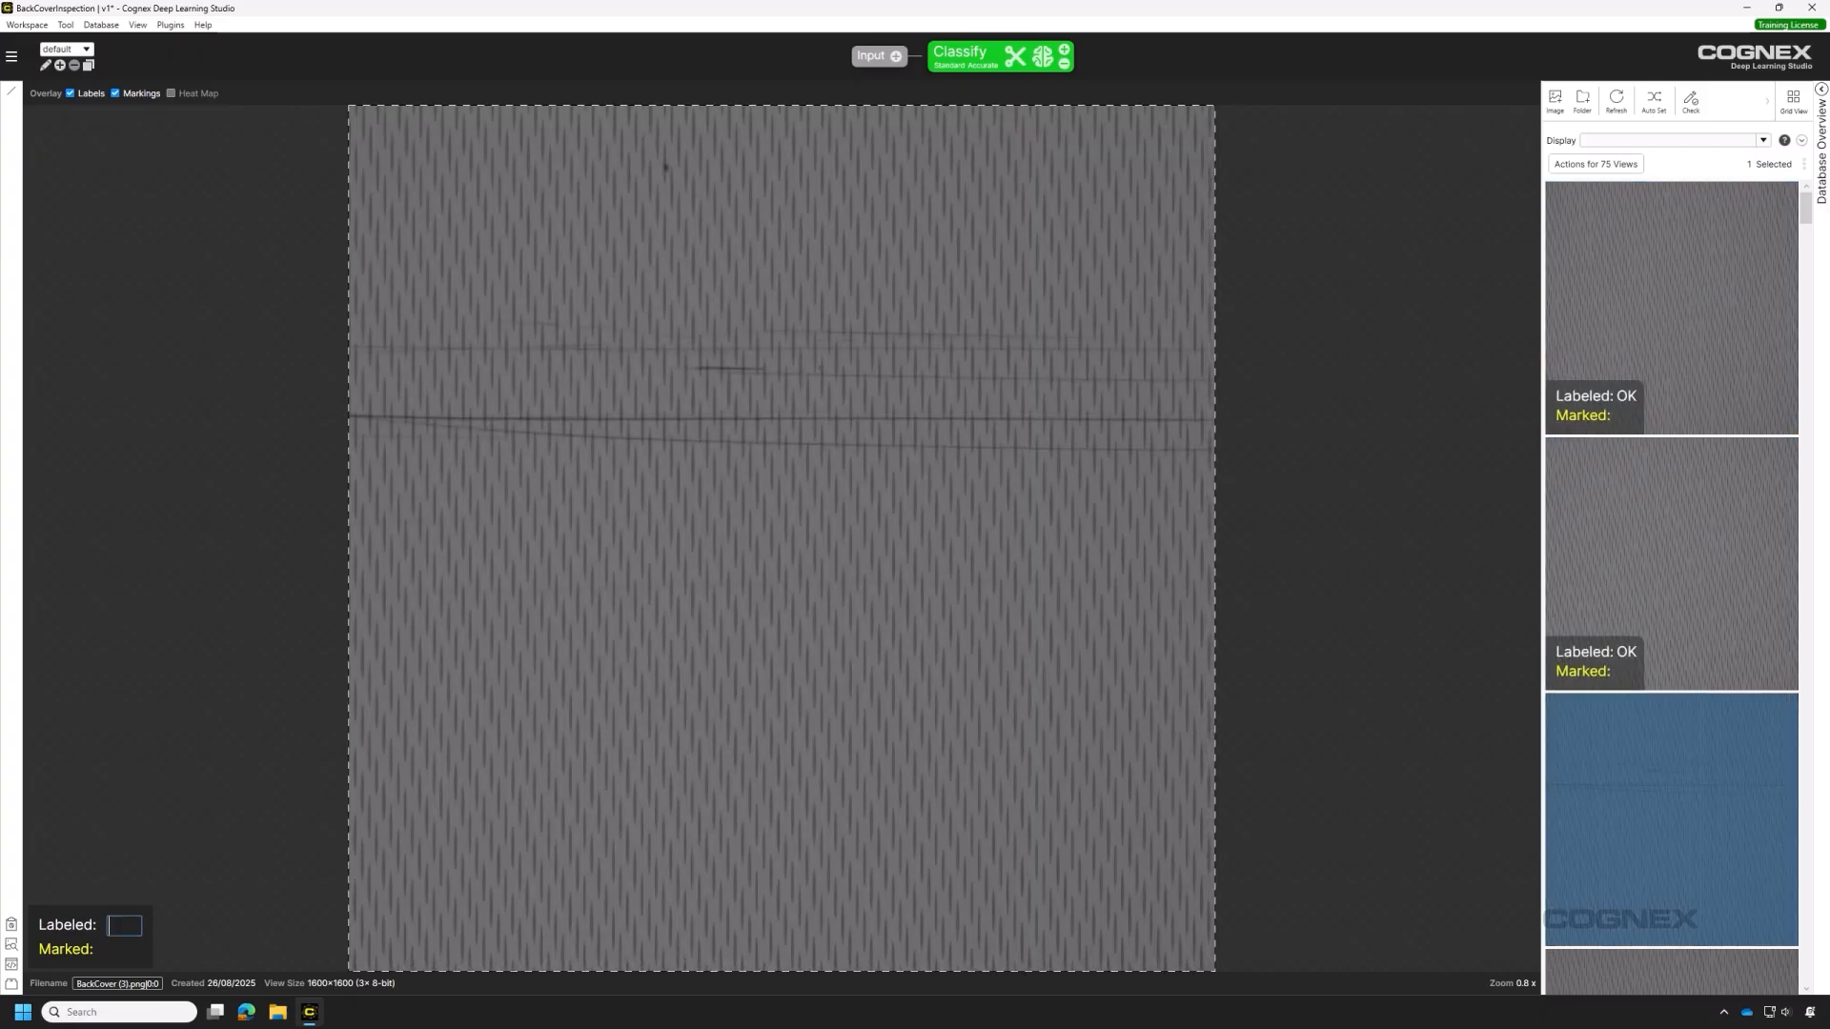
text(NG-Scratch)
key(Down)
text(NG-Dent)
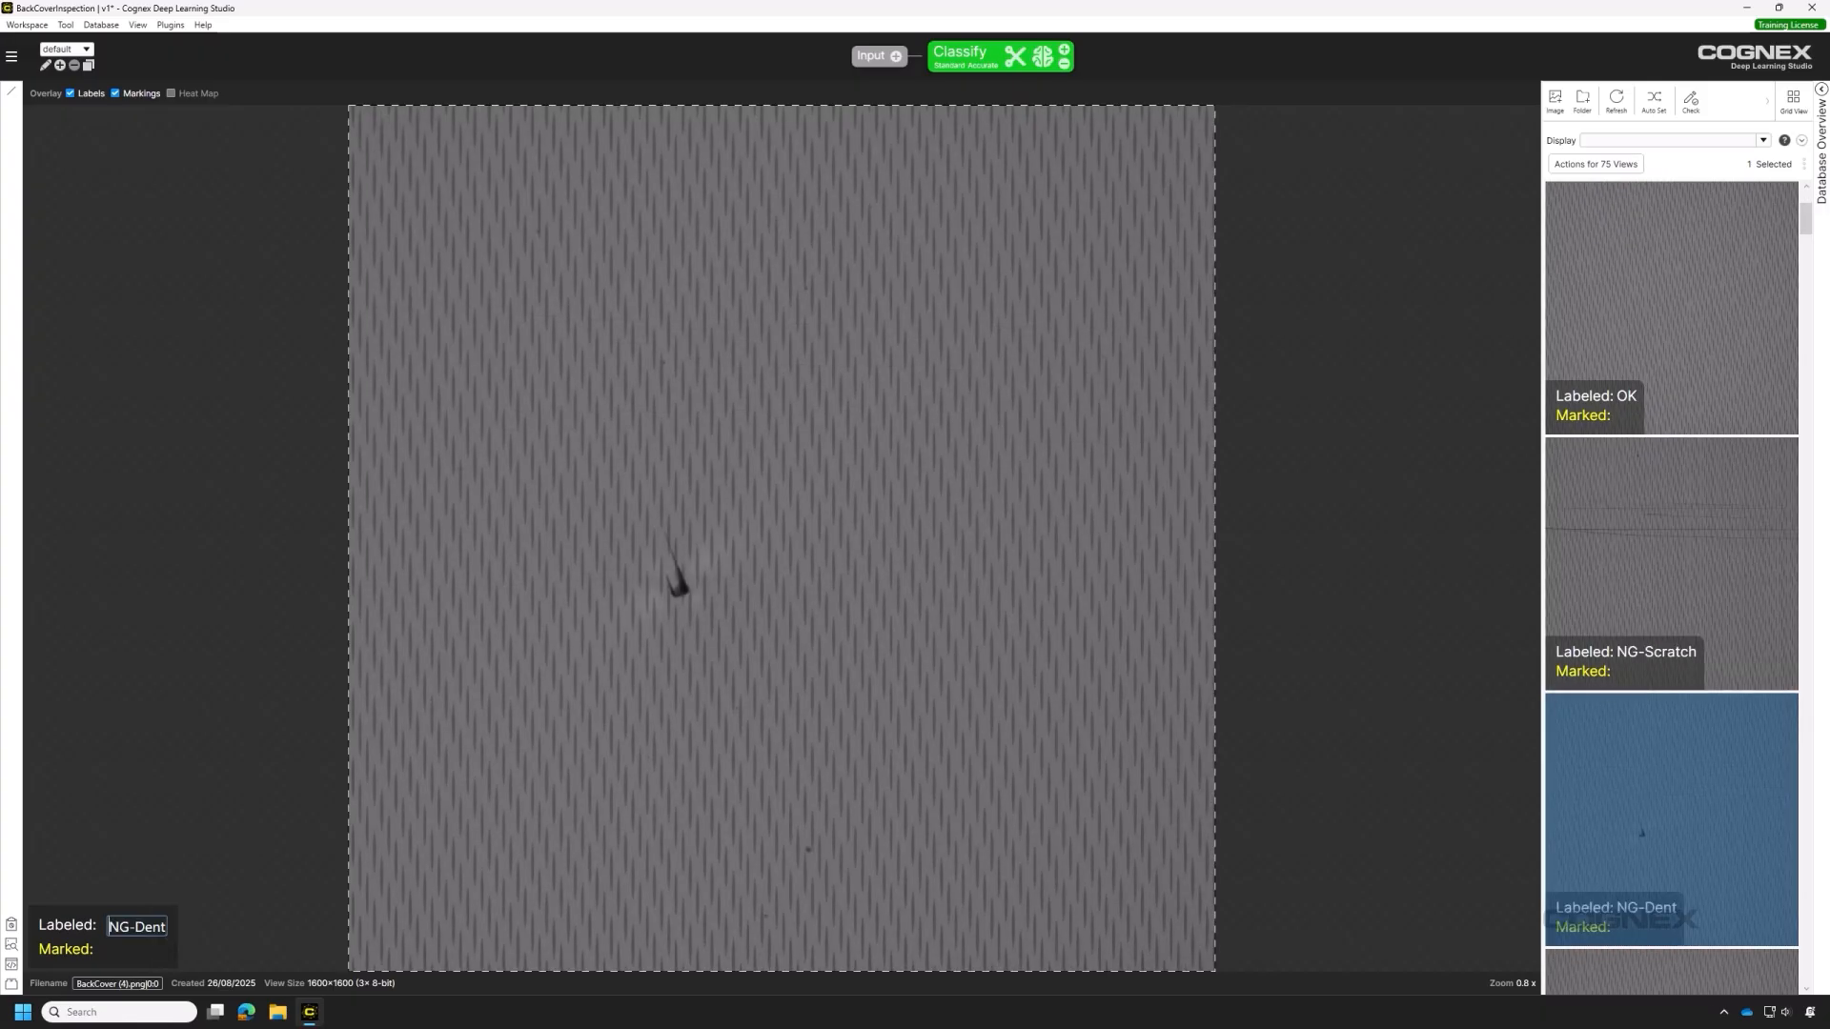
key(Down)
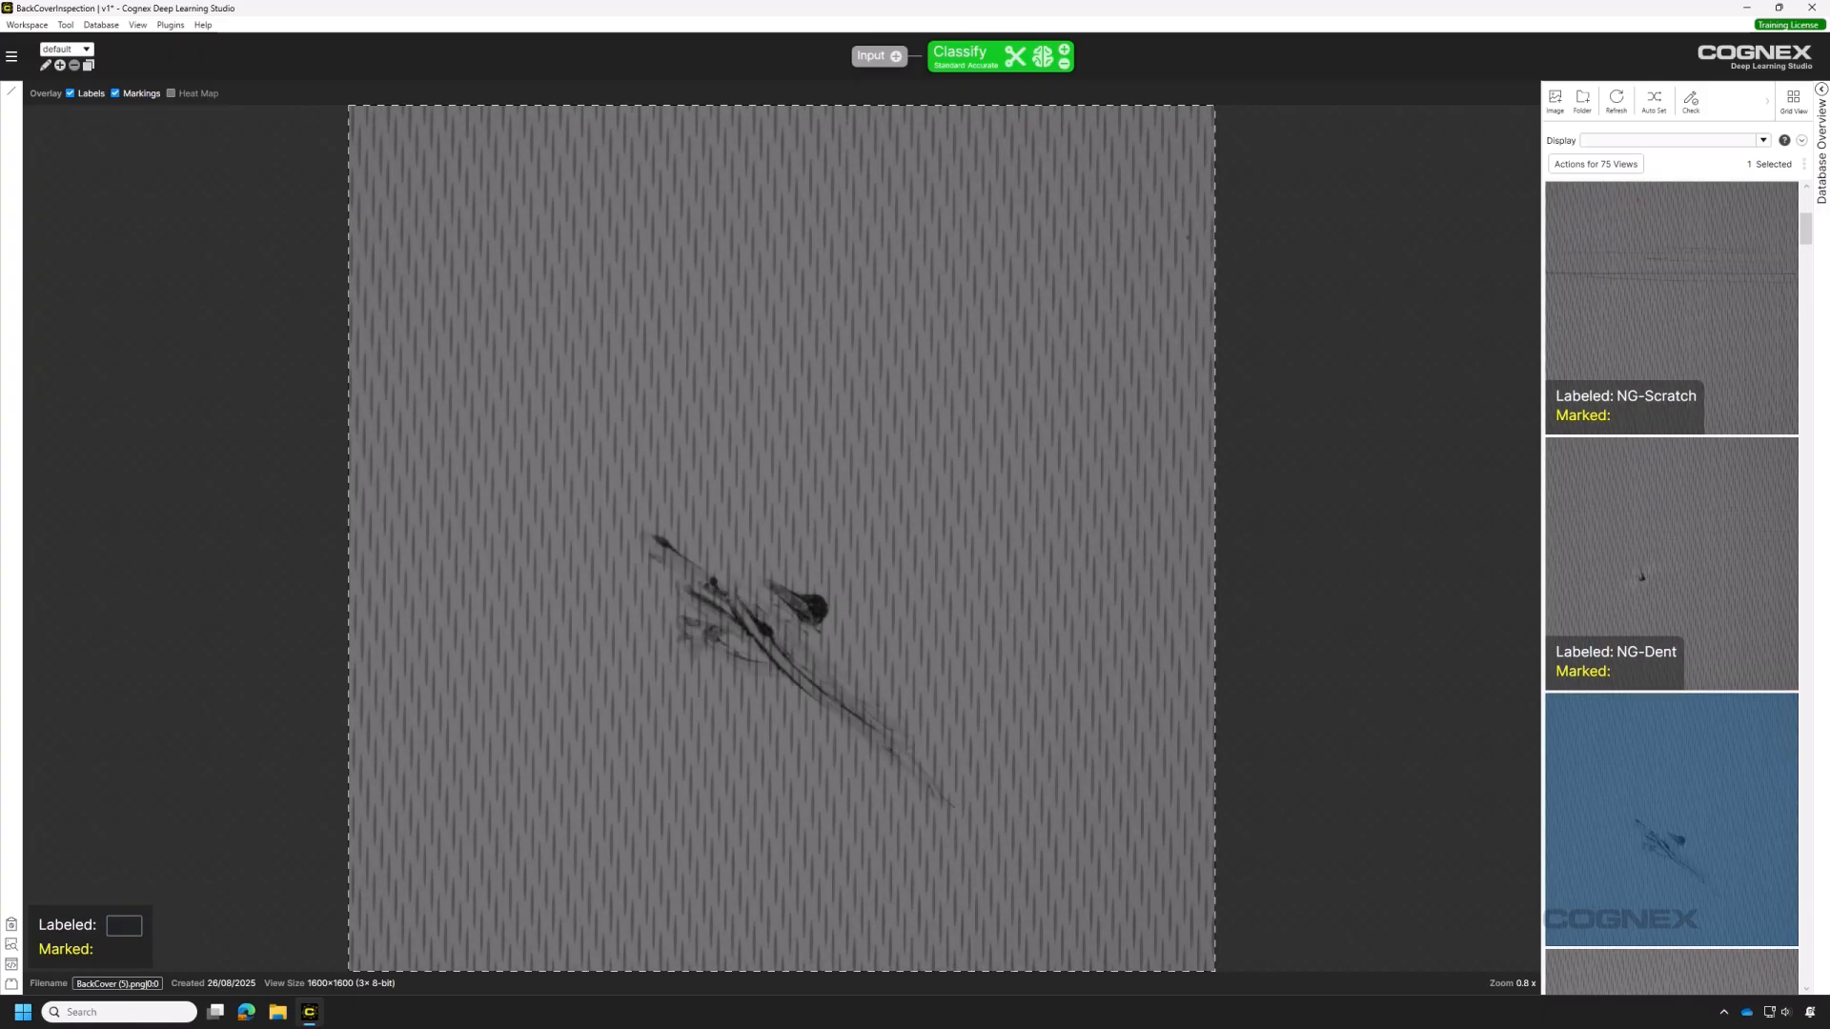
text(NG-Stain)
key(Return)
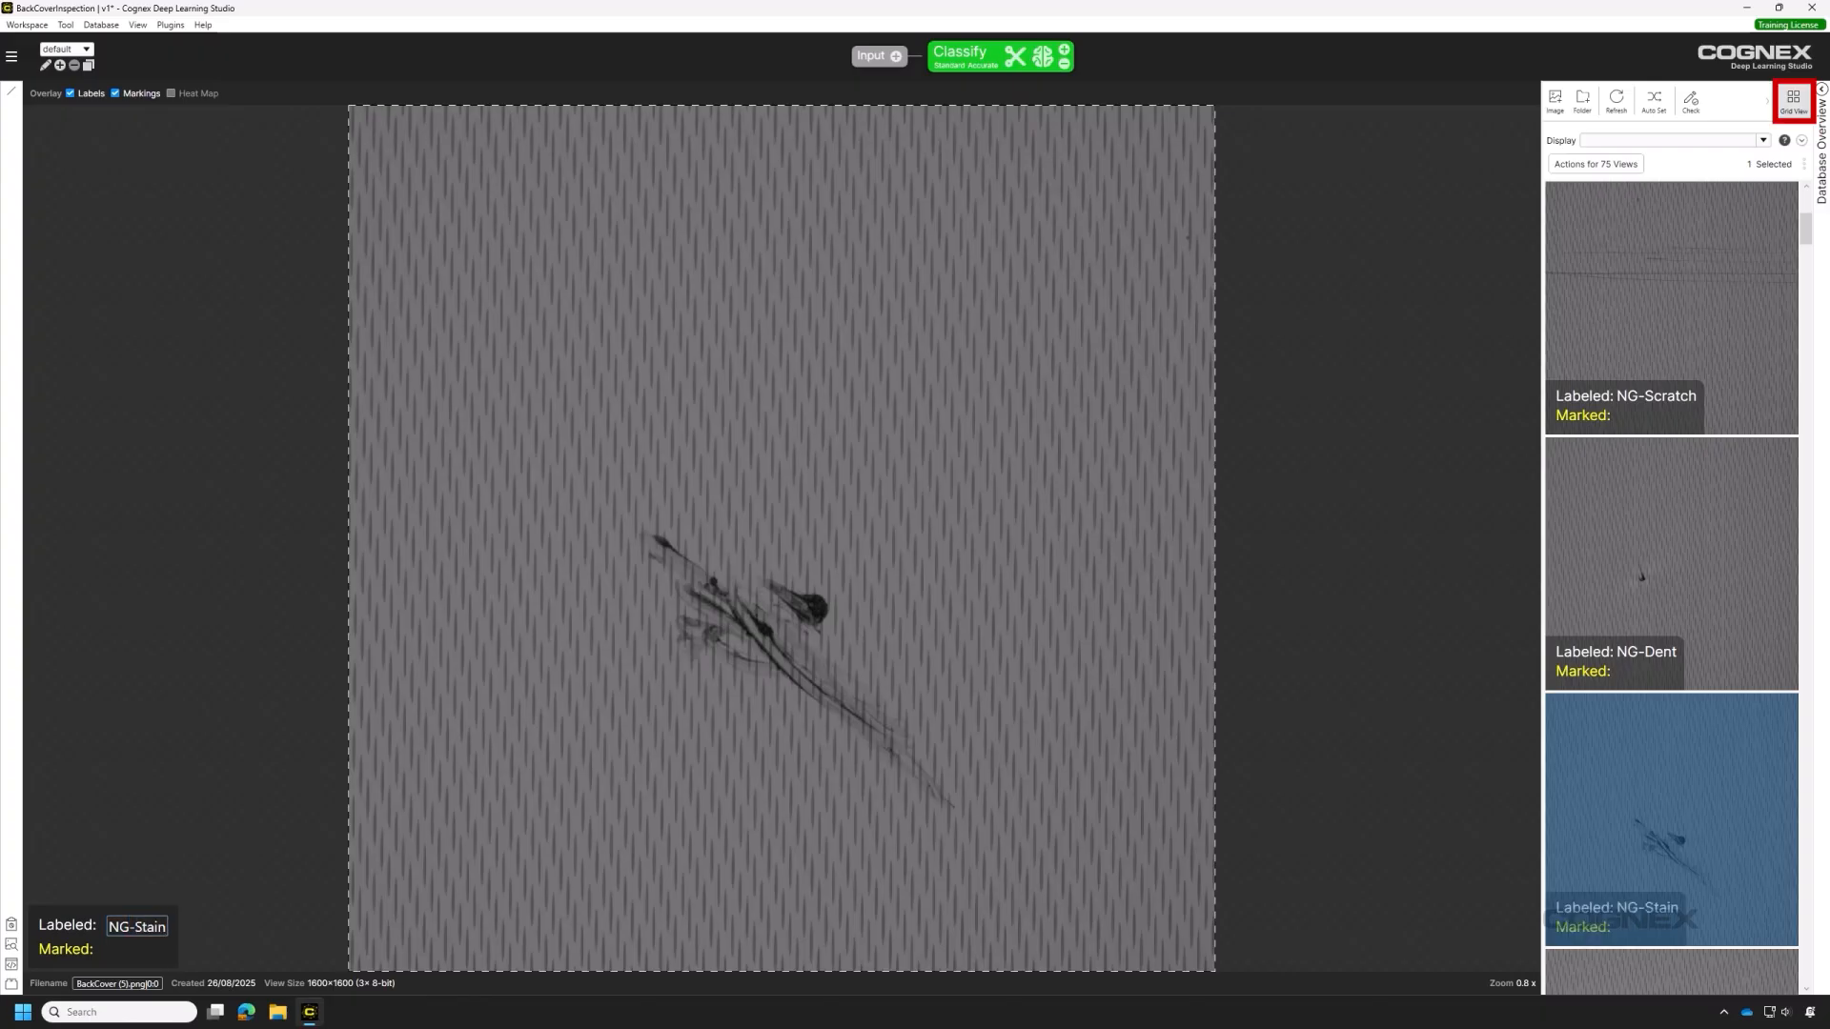
click(1794, 101)
Label BackCover (7) NG-Scratch, BackCover (10) OK and BackCover (15) NG-Stain.
click(1606, 317)
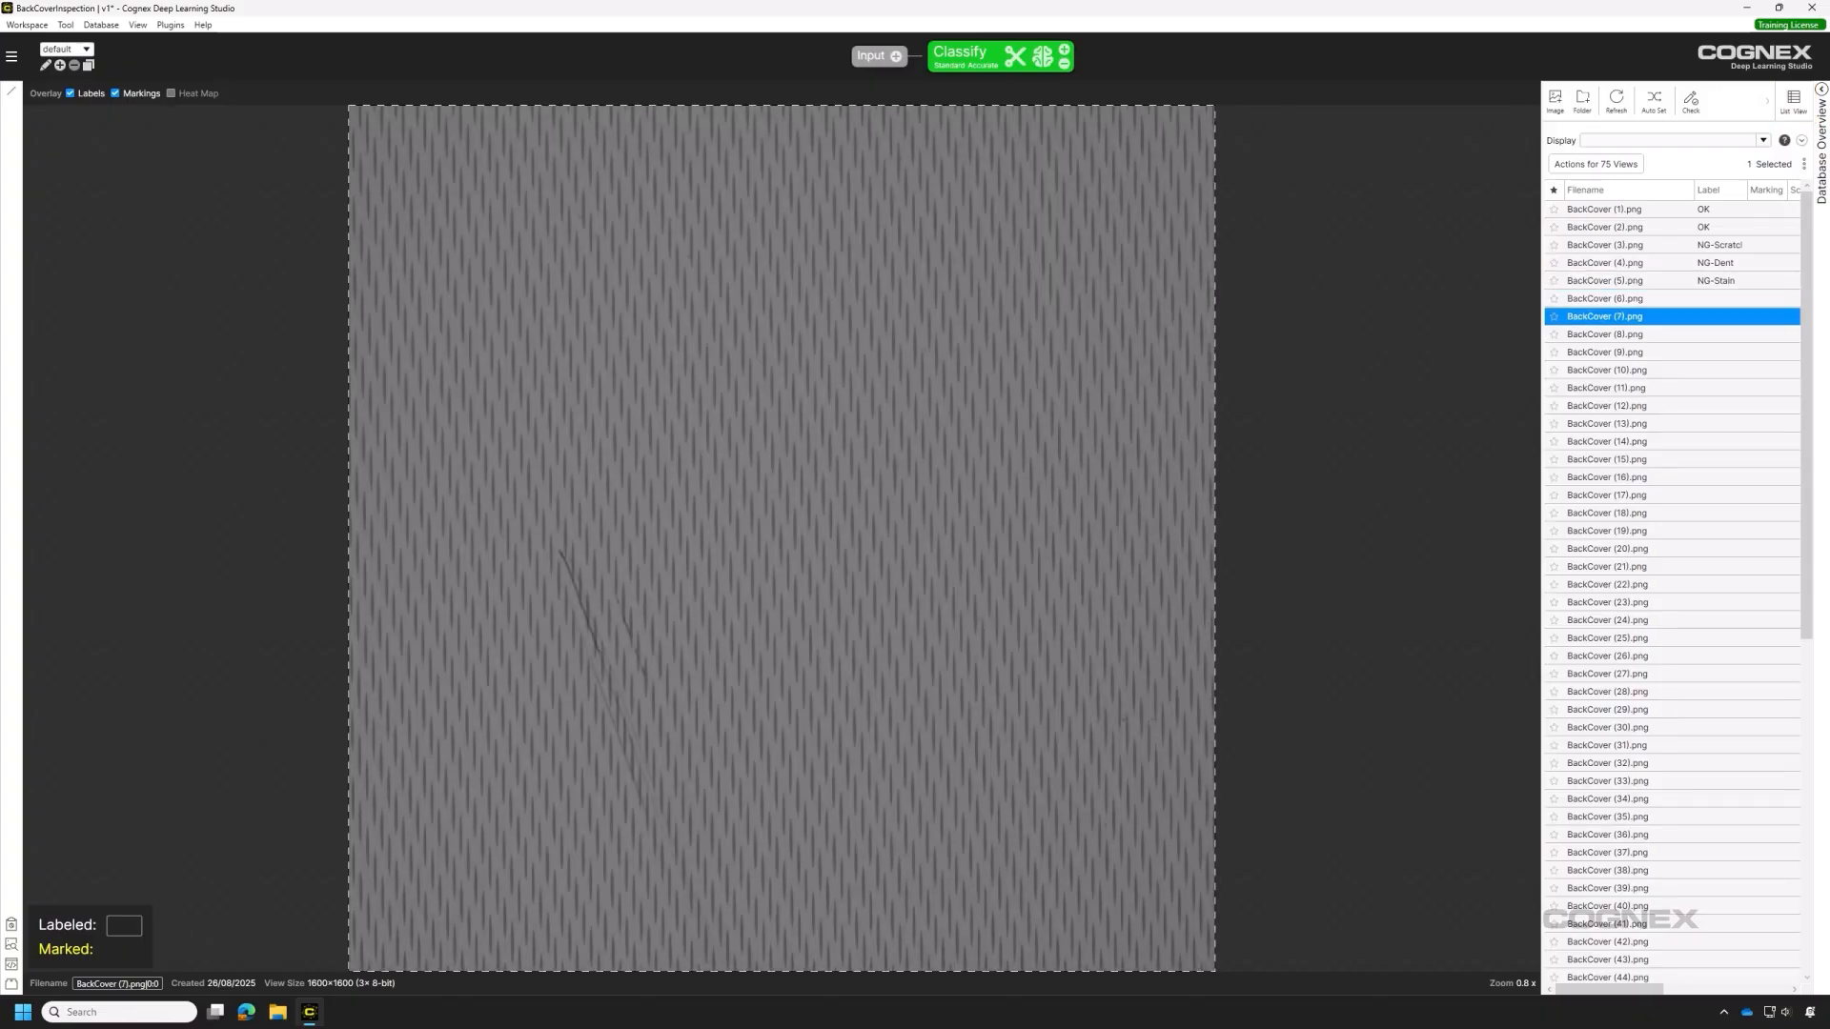
text(NG-Scratch)
key(Return)
click(1607, 370)
text(OK)
key(Return)
click(1607, 459)
text(NG-Stain)
key(Return)
Return to thumbnail view and select BackCover (22) for labelling.
click(1794, 101)
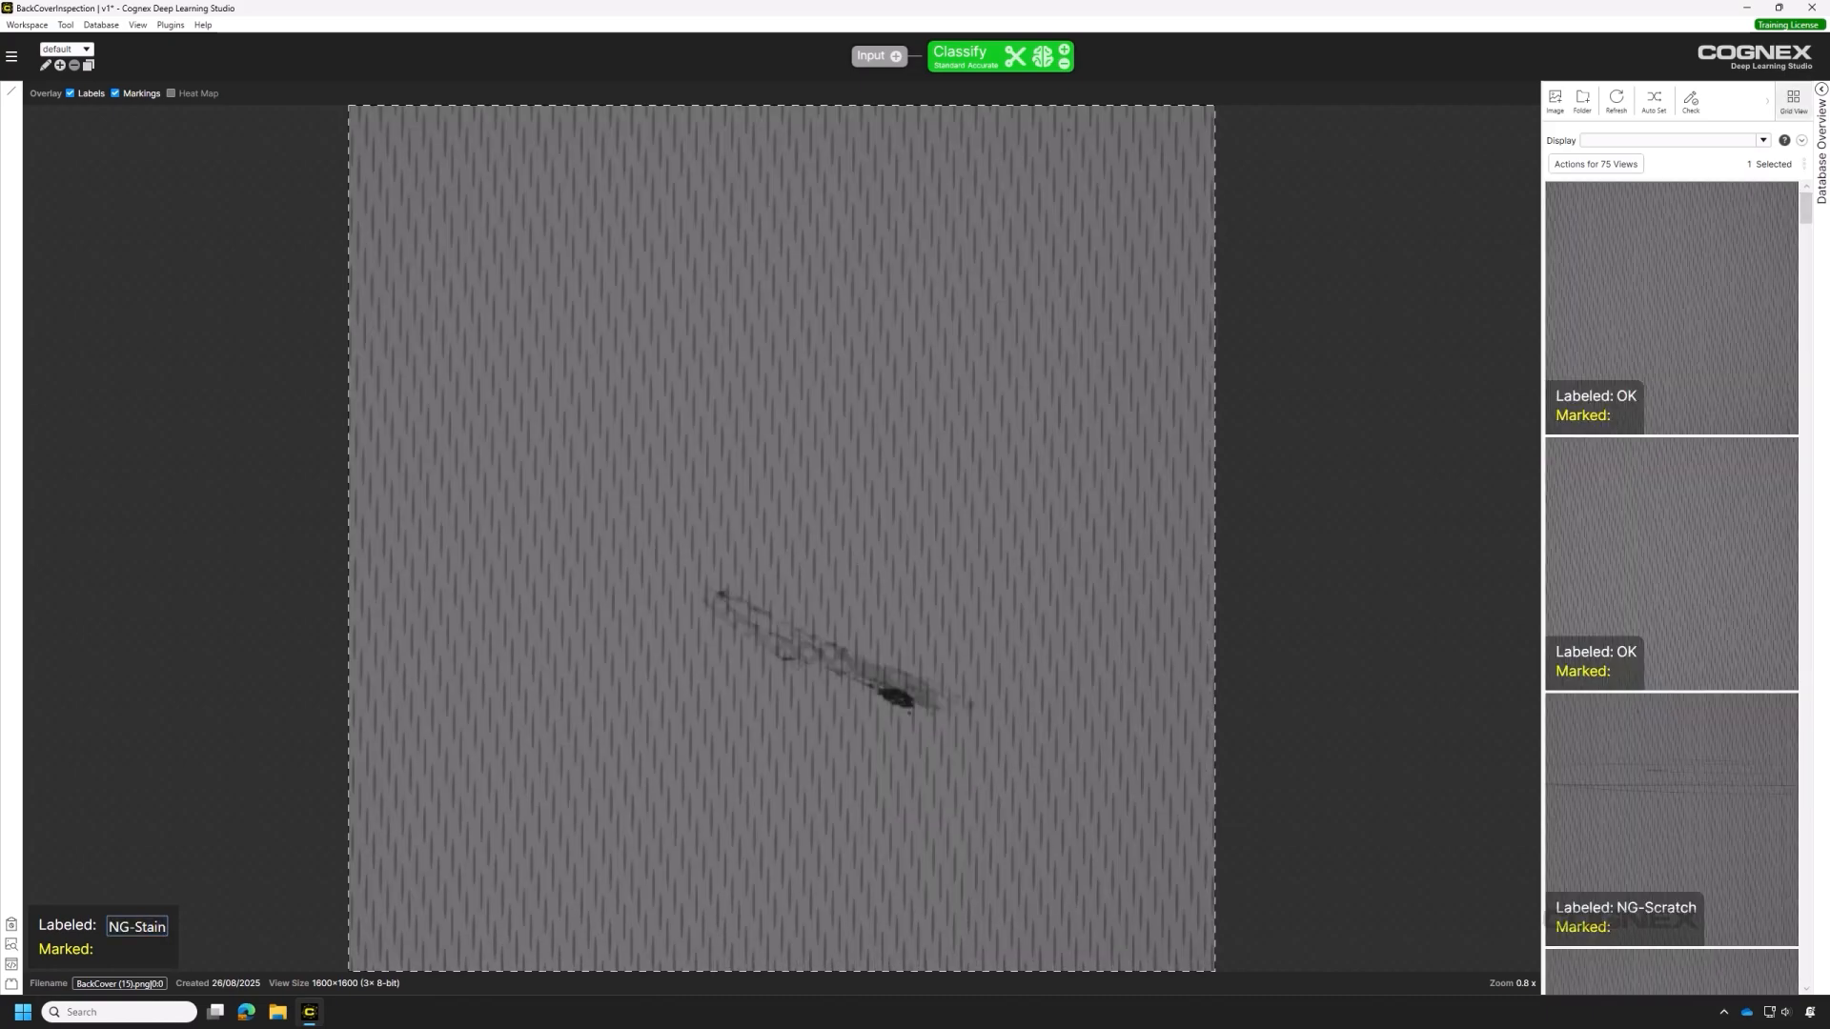
scroll(1668, 830, down, 5)
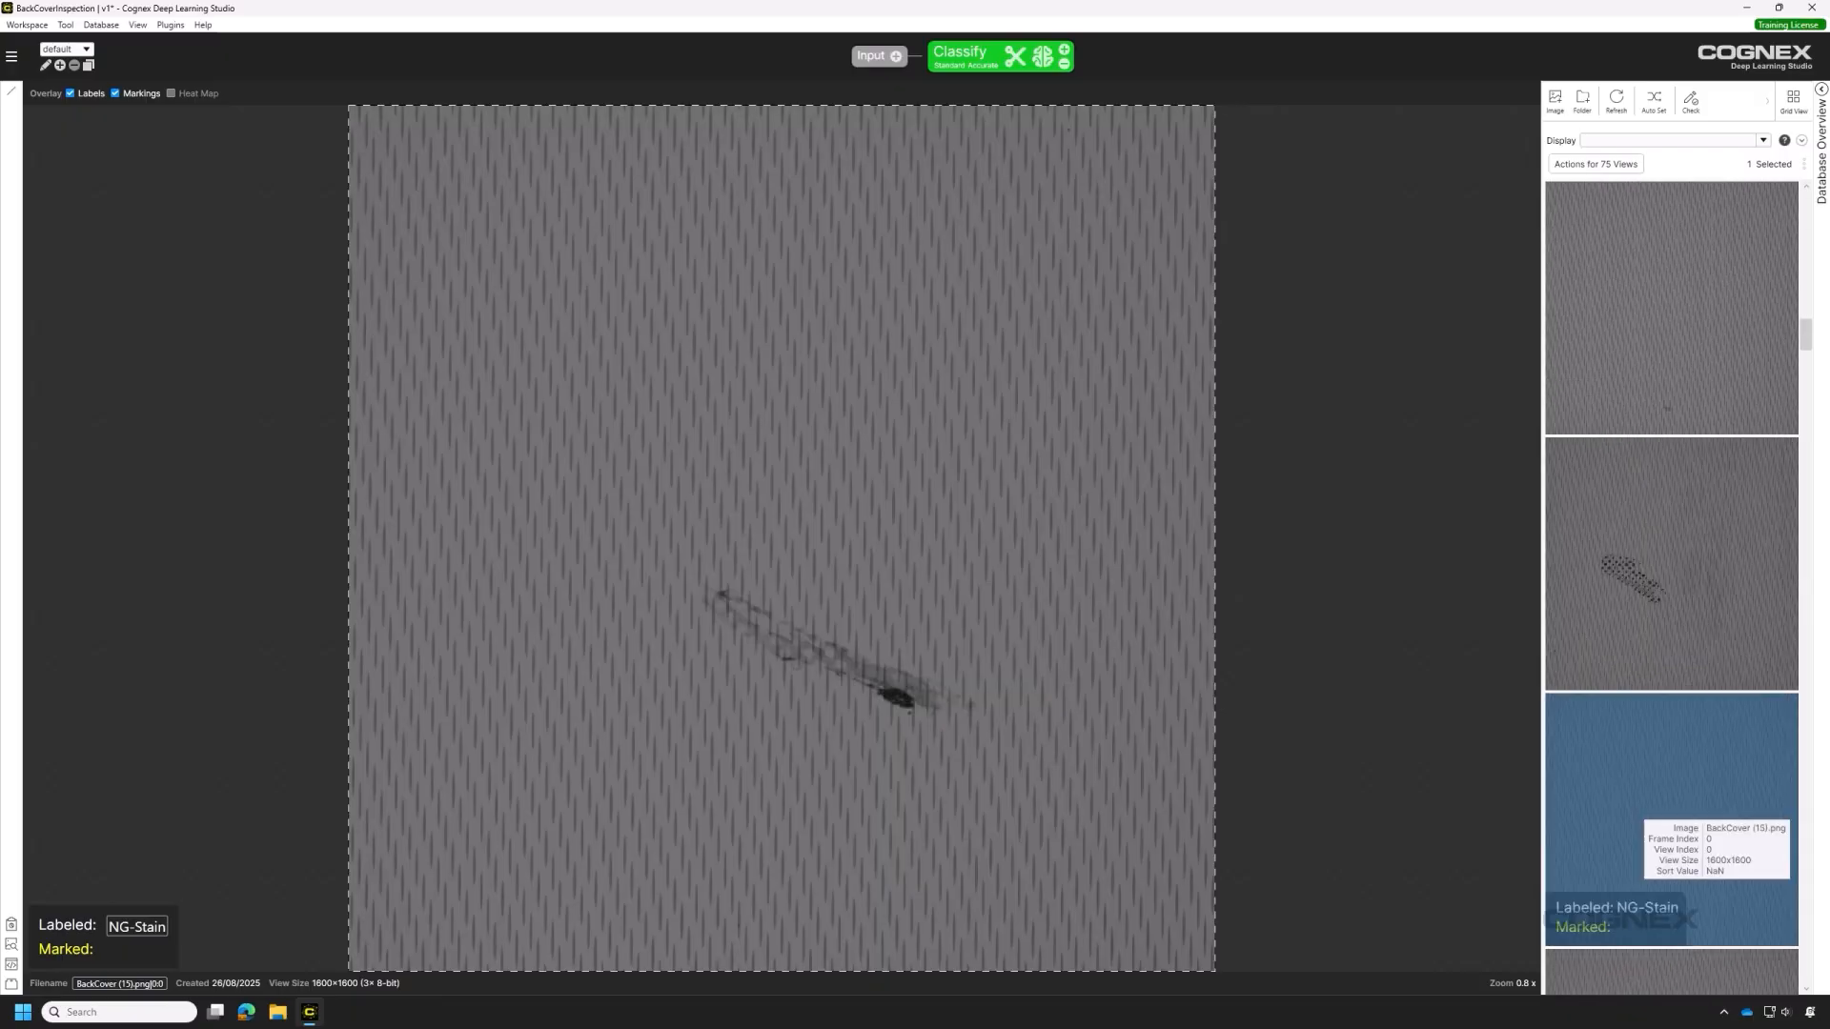
scroll(1644, 810, down, 3)
click(1664, 419)
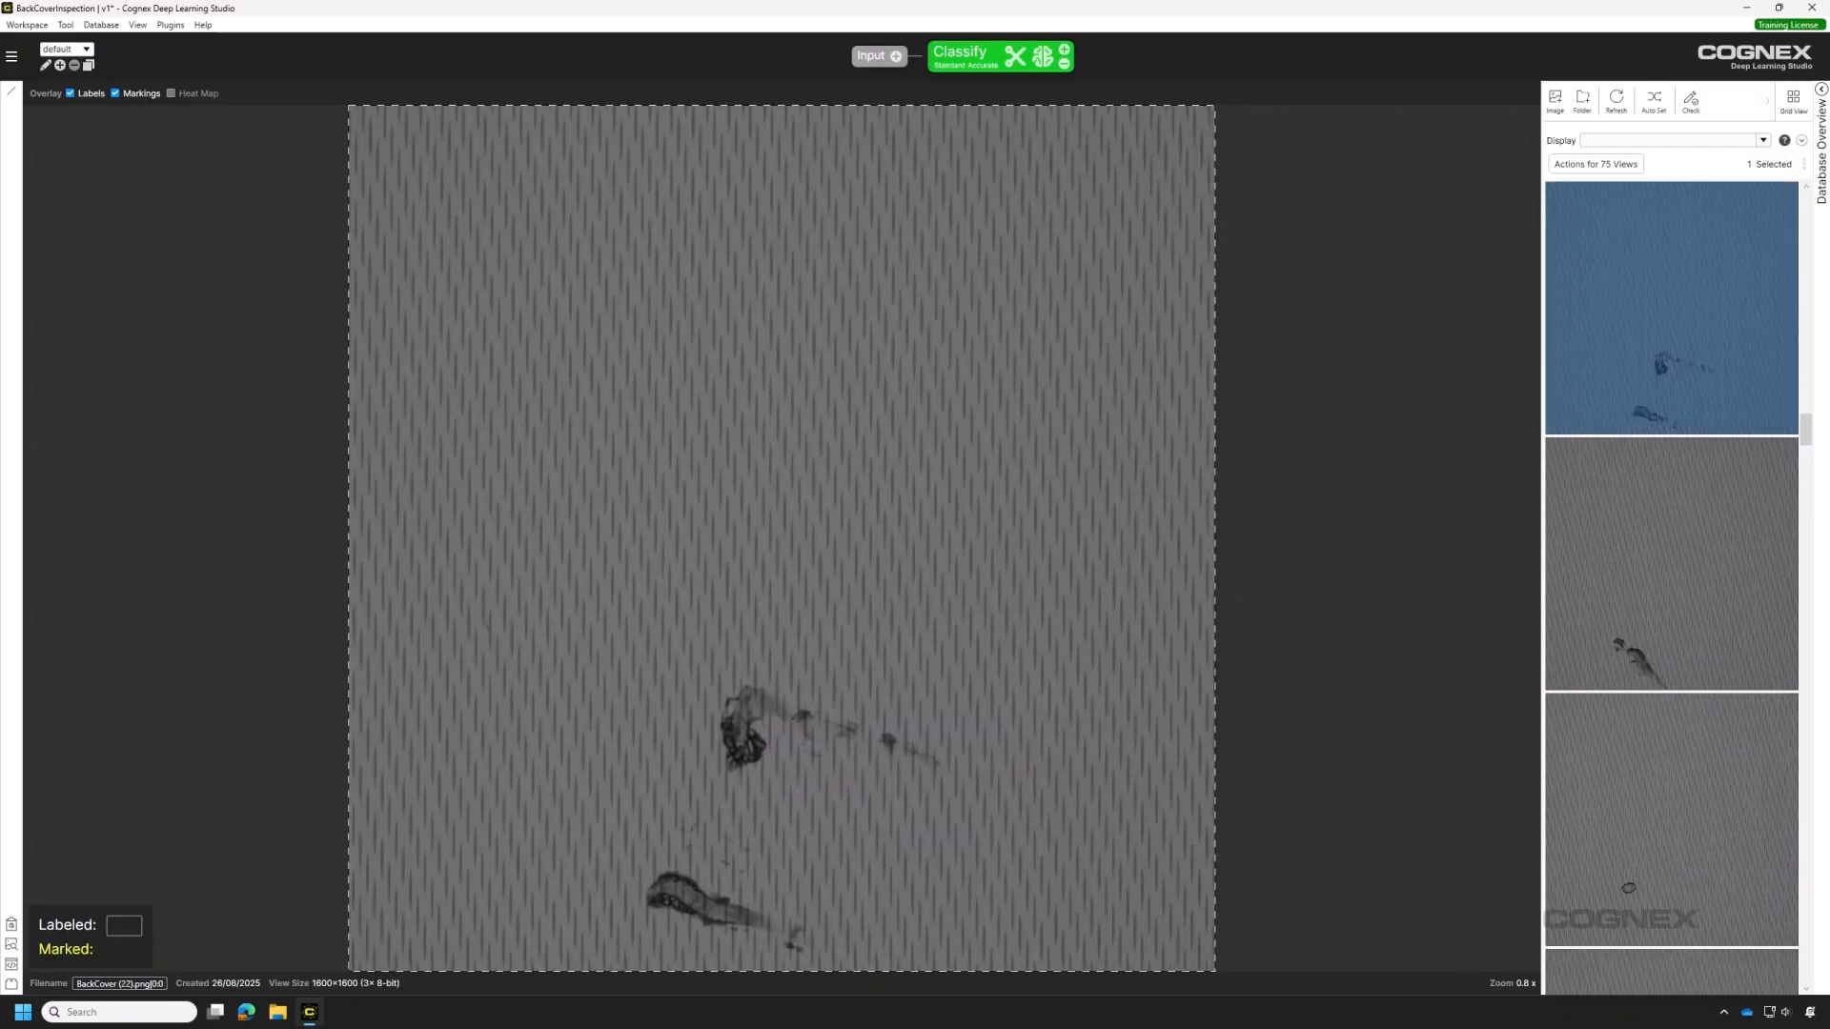
Batch-label BackCover (22) and the next two views NG-Stain using an existing tag.
shift+click(1663, 822)
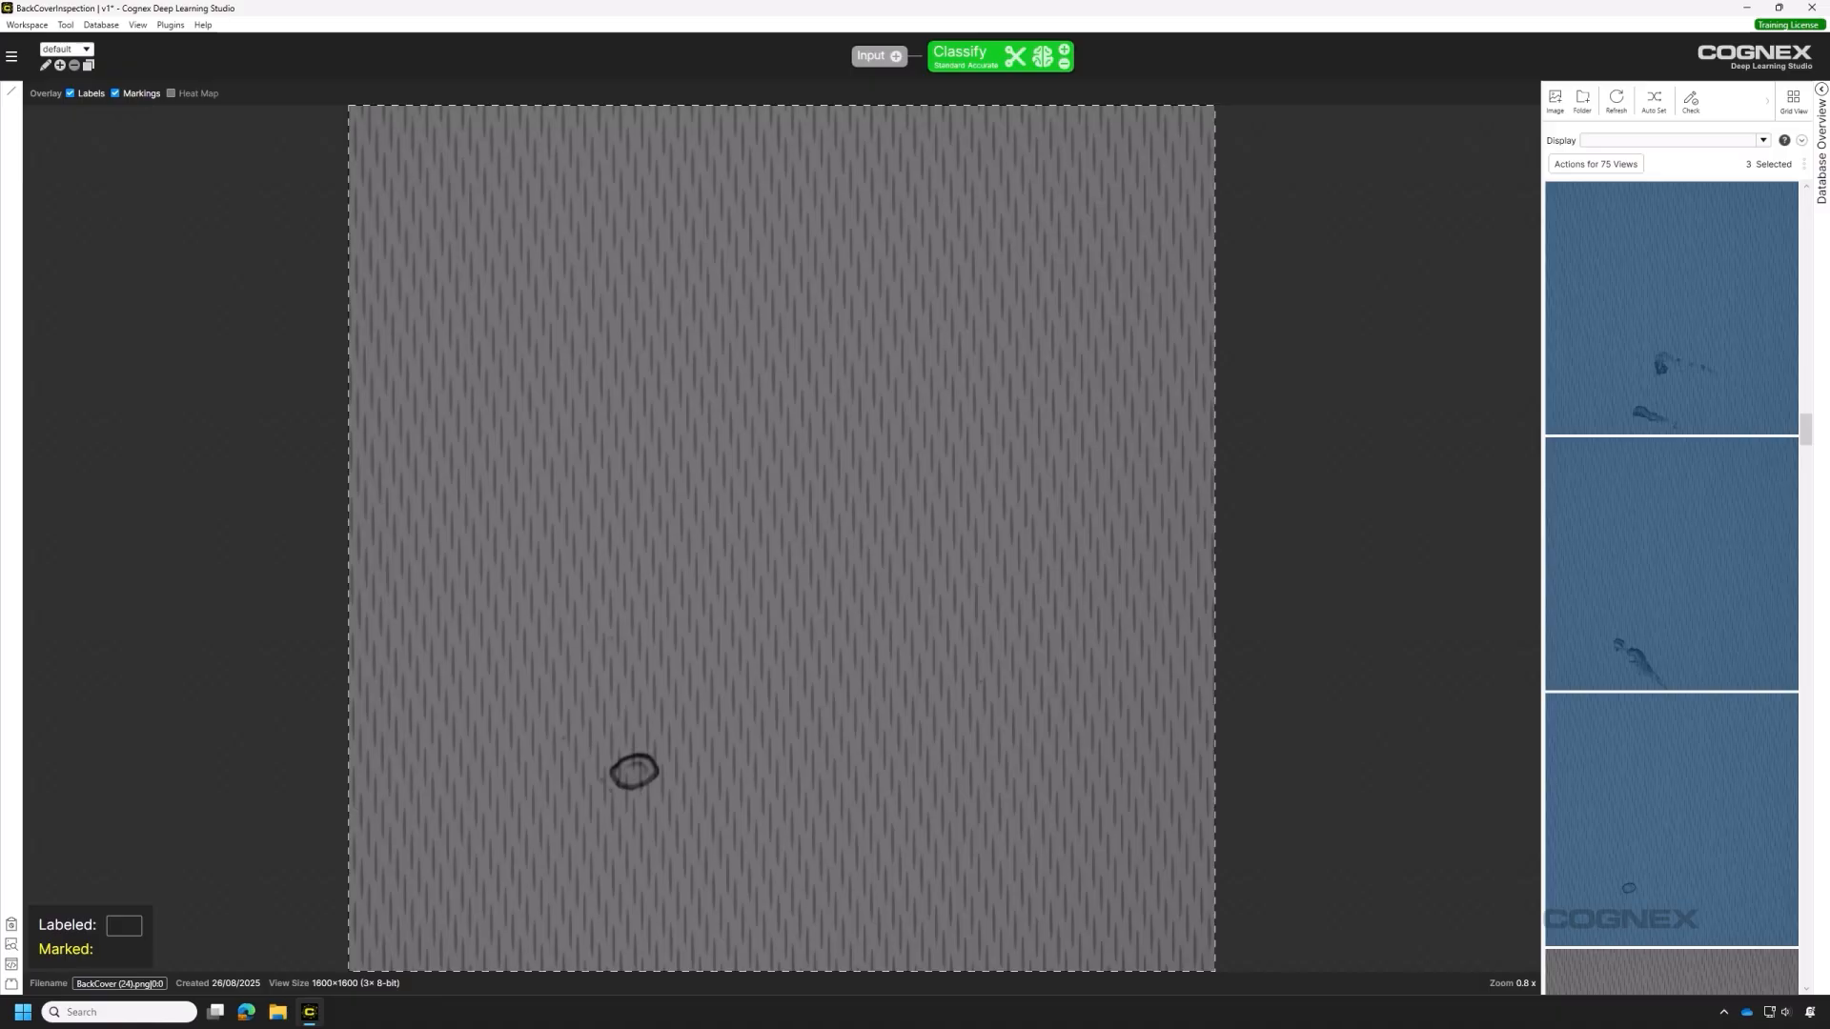
right_click(1663, 806)
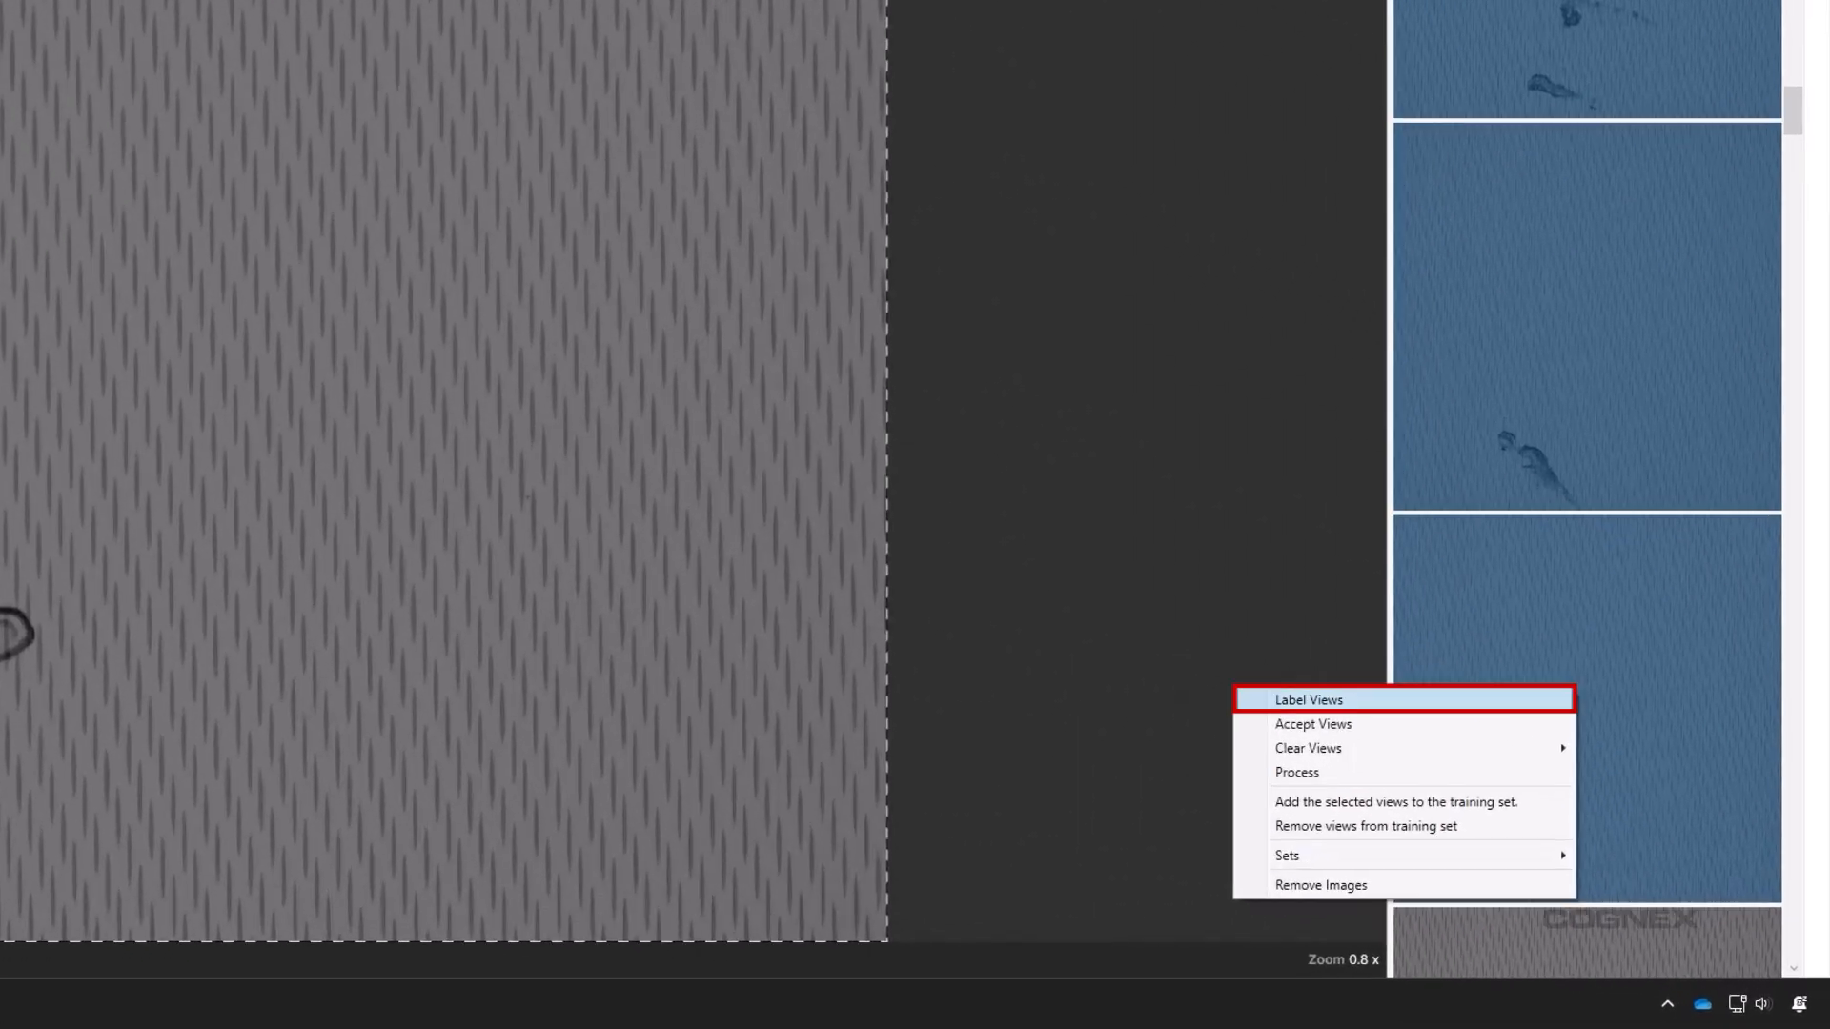
click(1363, 701)
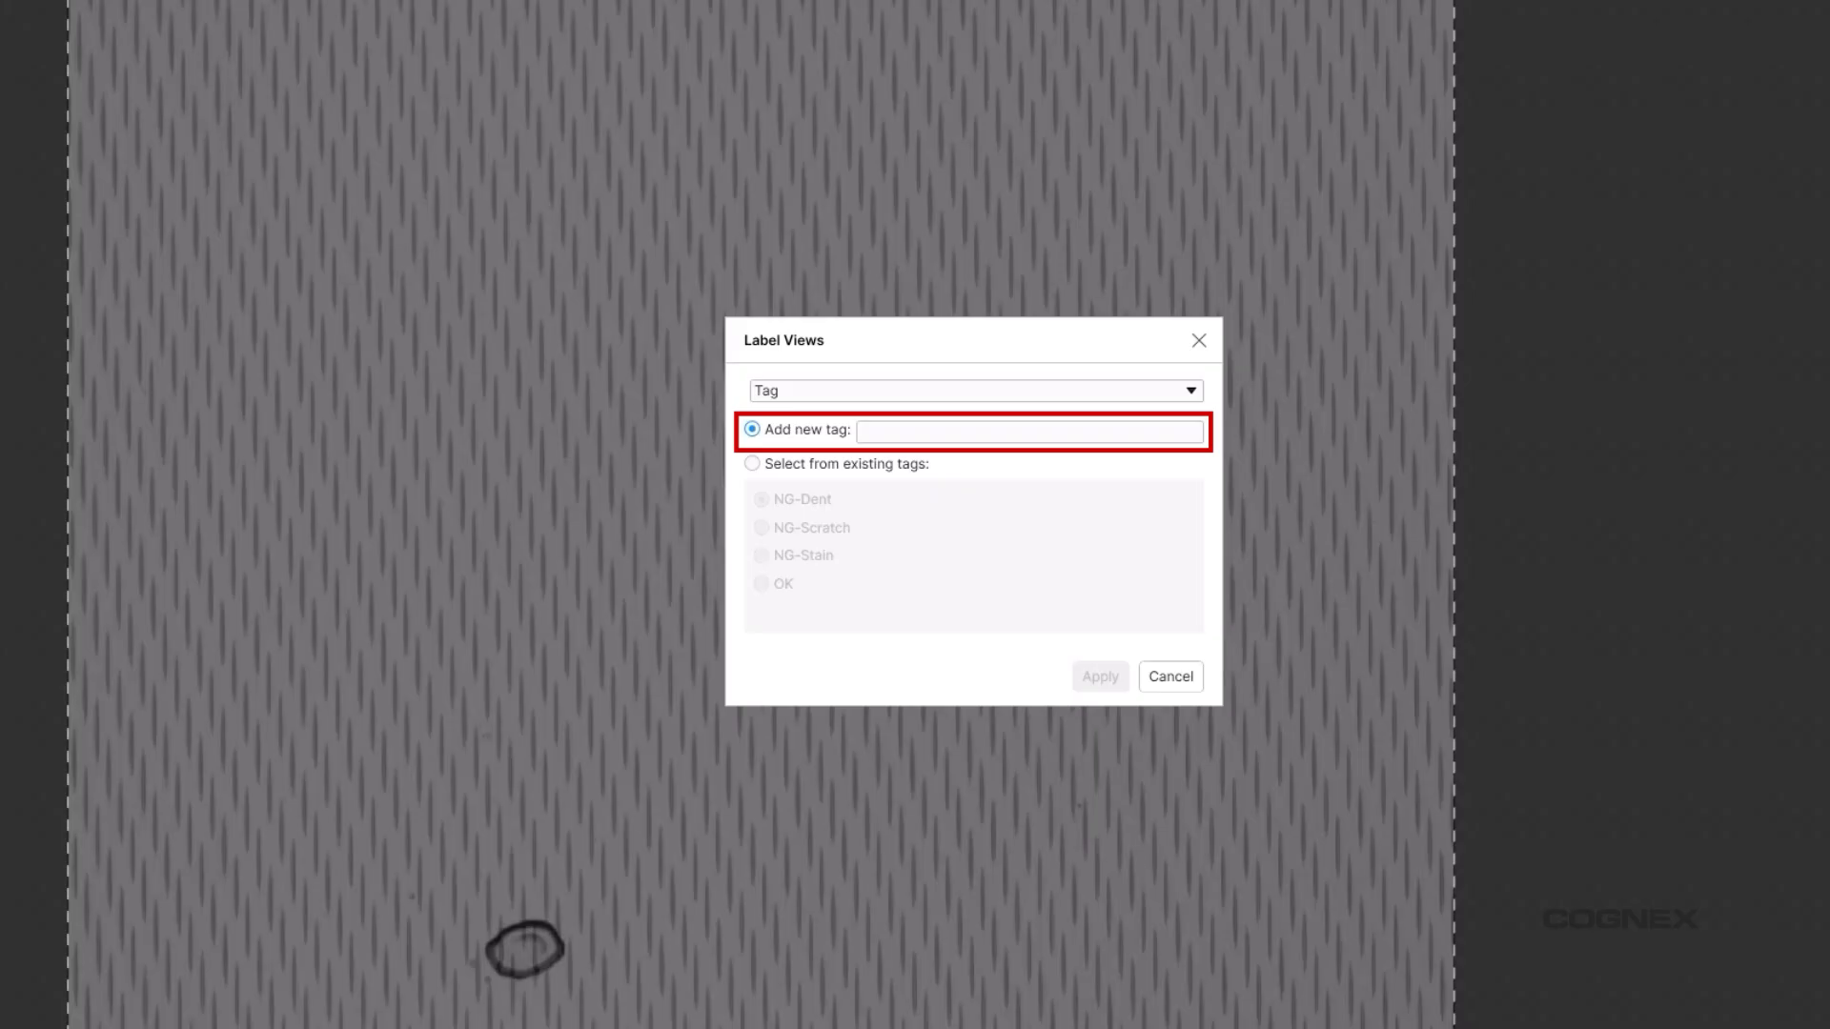
click(752, 464)
click(762, 556)
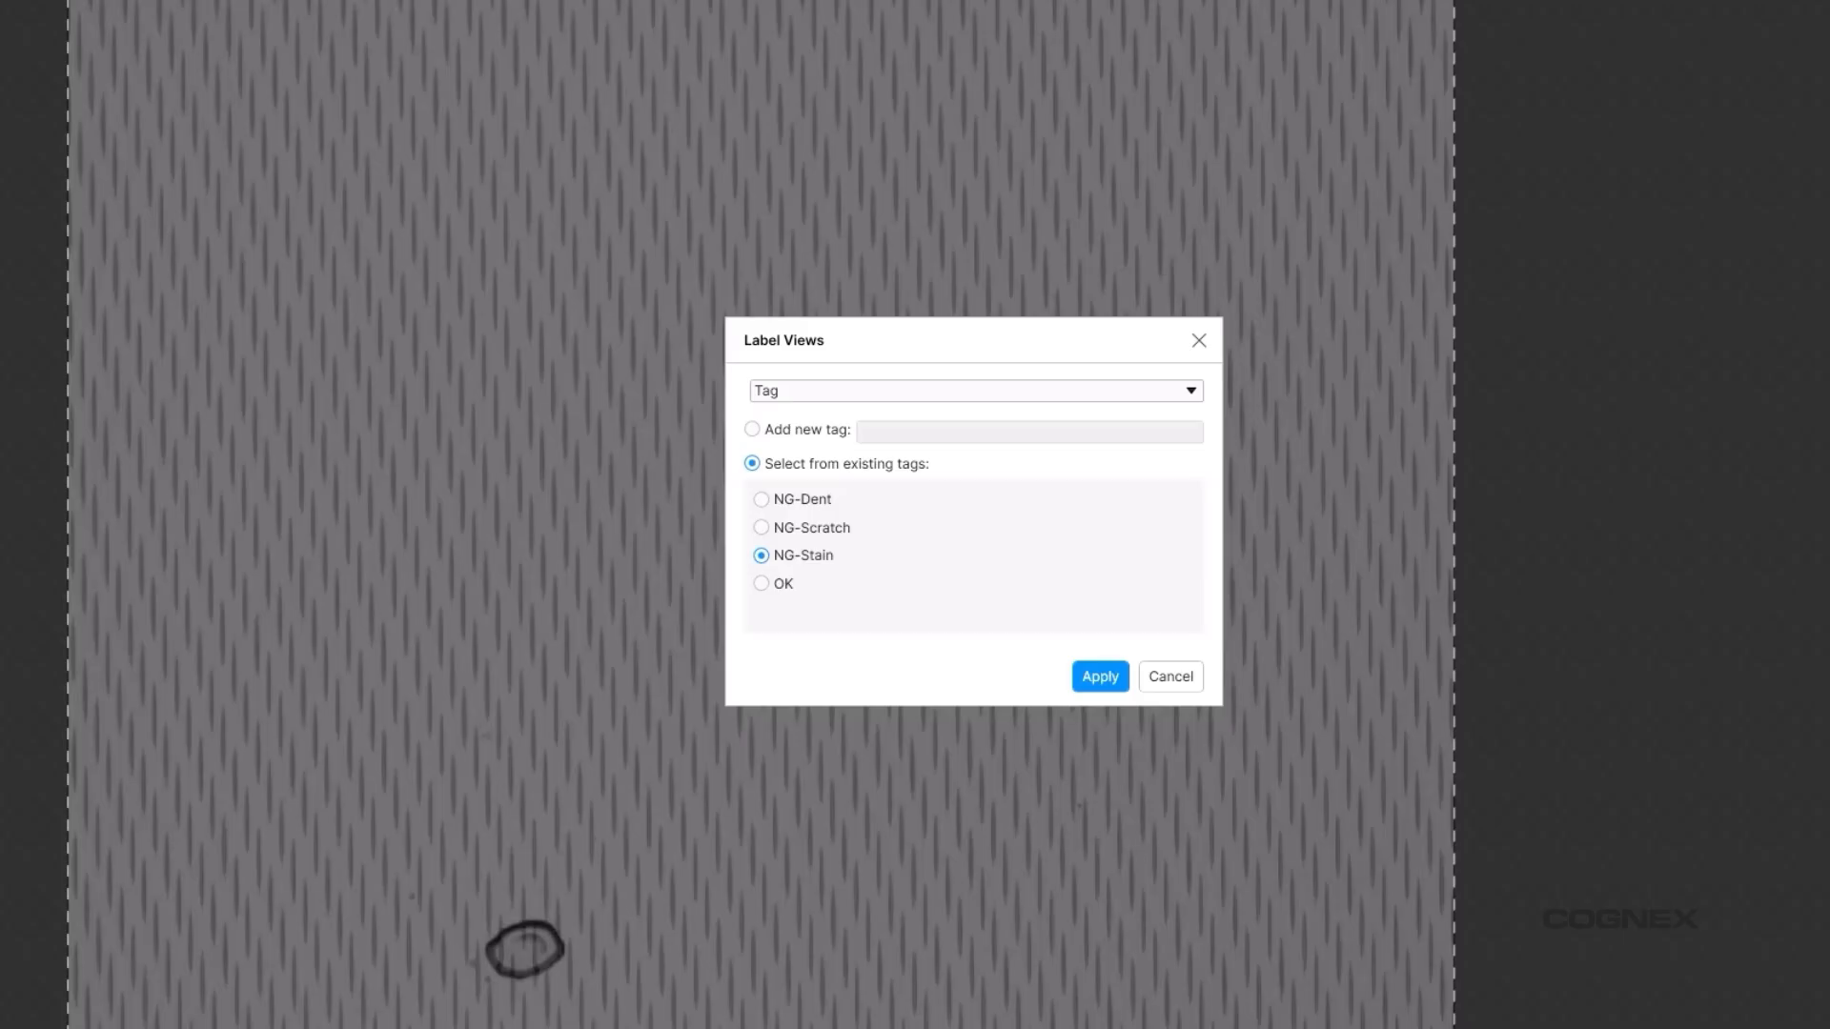
click(1101, 677)
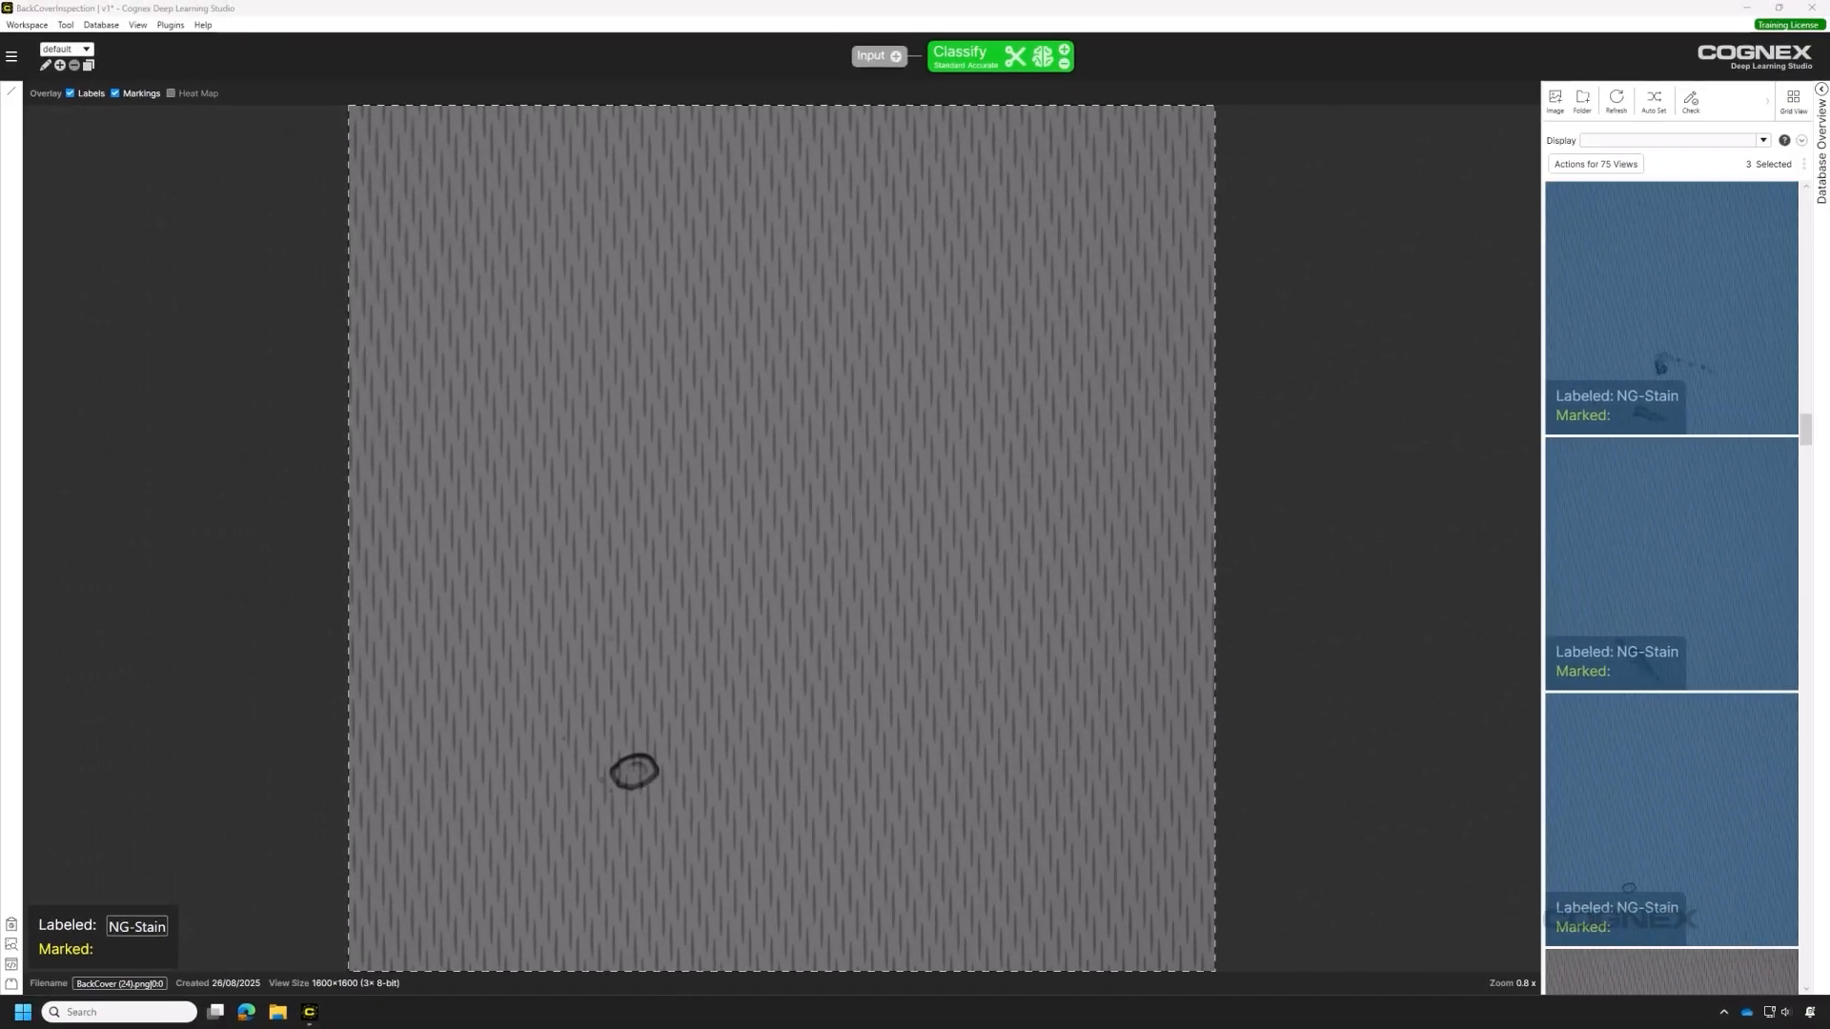
Label BackCover (35) NG-Dent and BackCover (36) NG-Scratch, leaving BackCover (37) unlabelled.
scroll(1696, 831, down, 3)
scroll(1681, 832, down, 2)
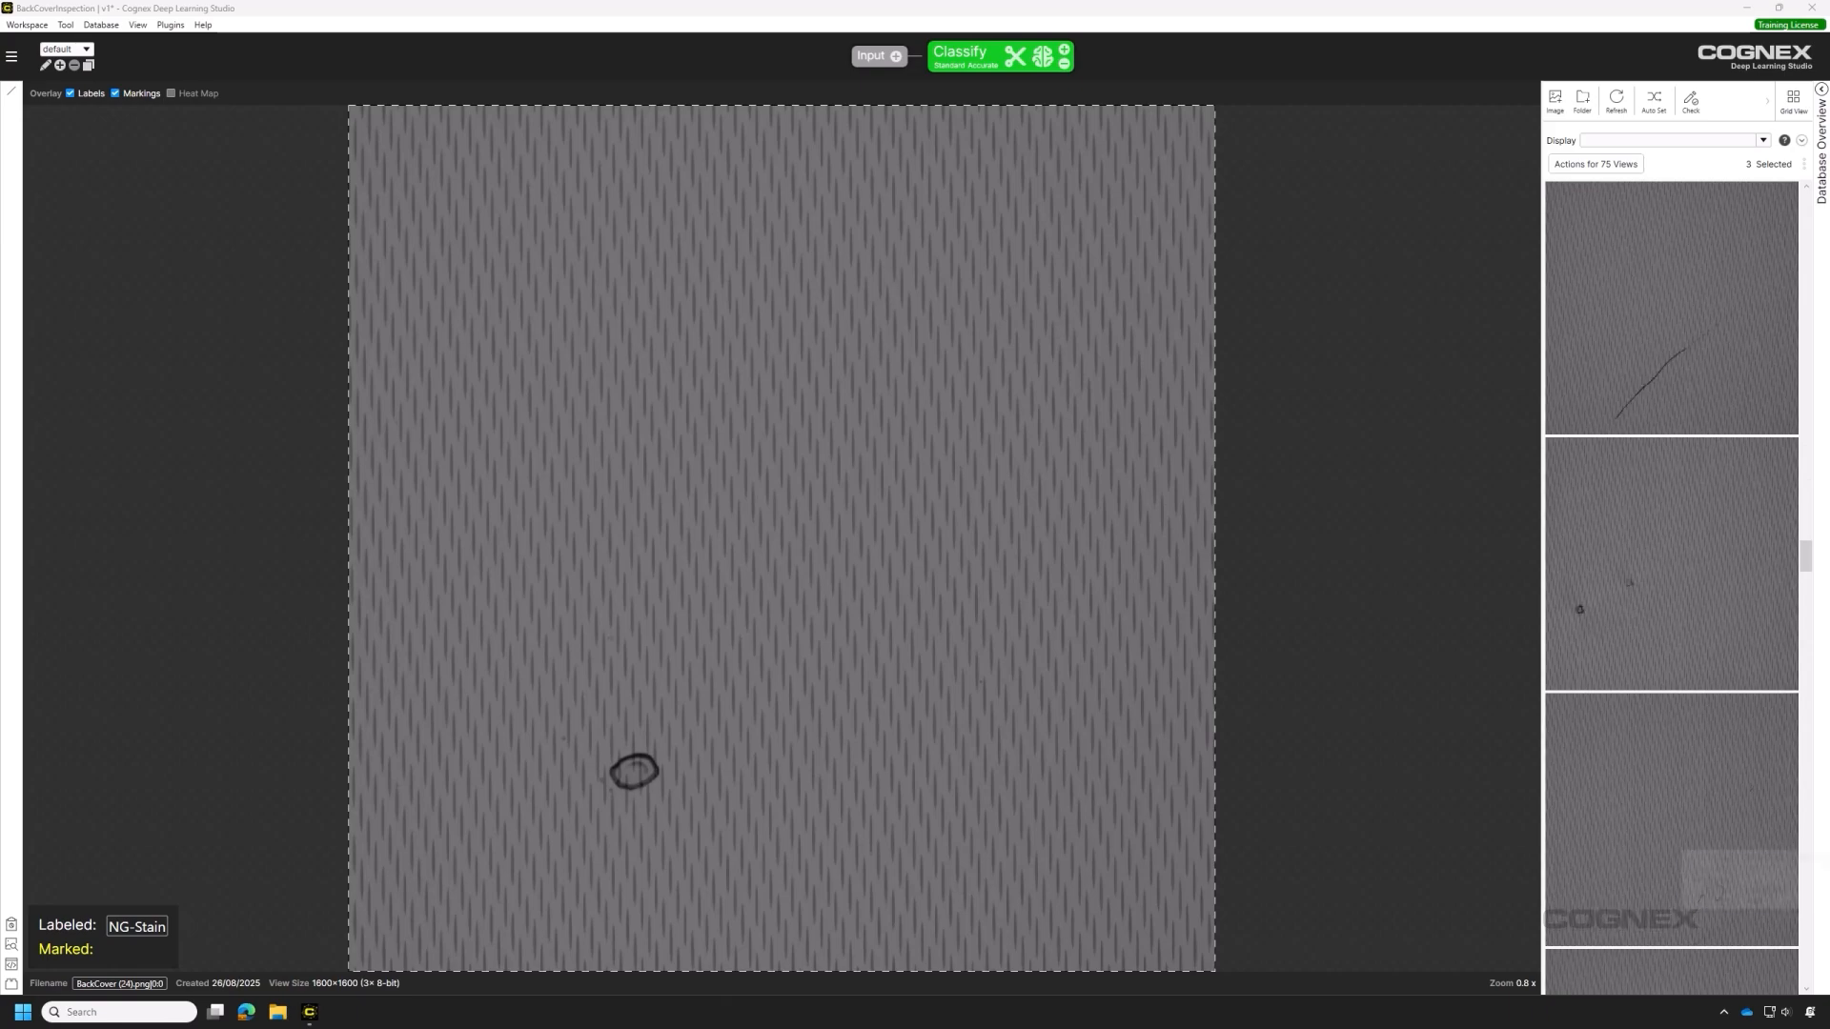
click(1675, 676)
text(NG-Dent)
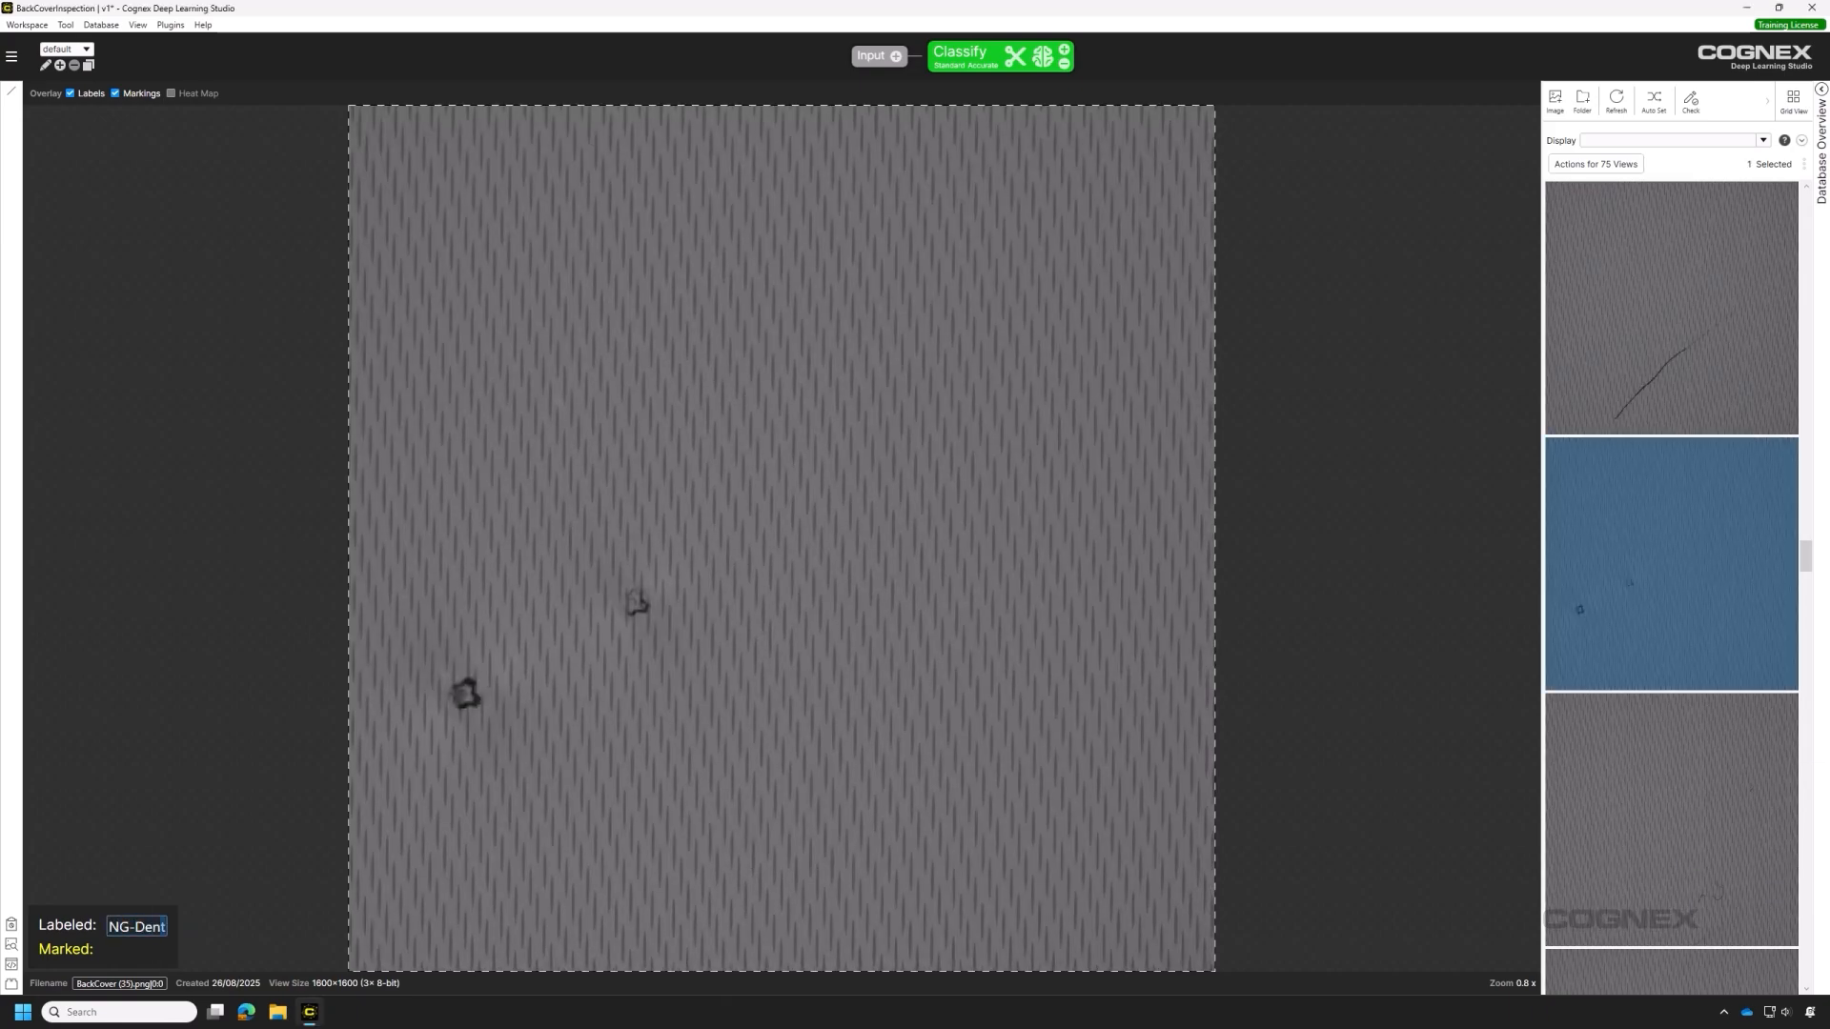
key(Return)
text(NG-Scratch)
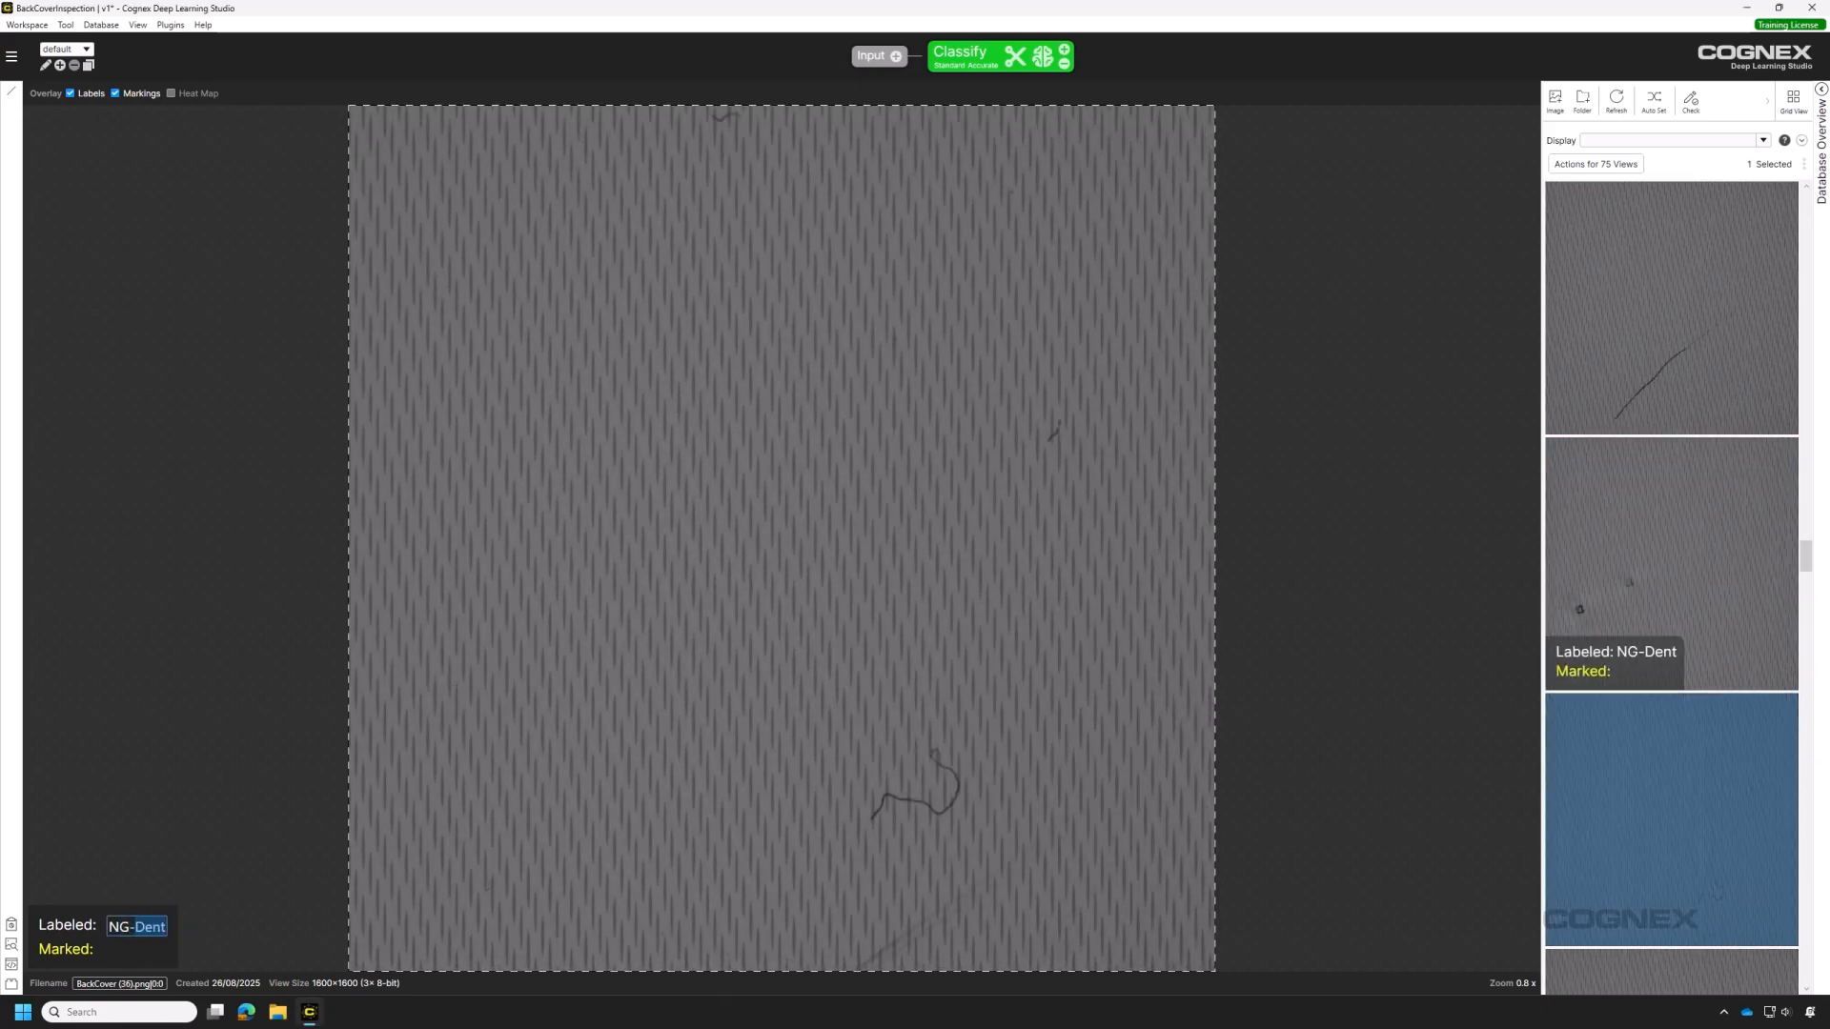
key(Return)
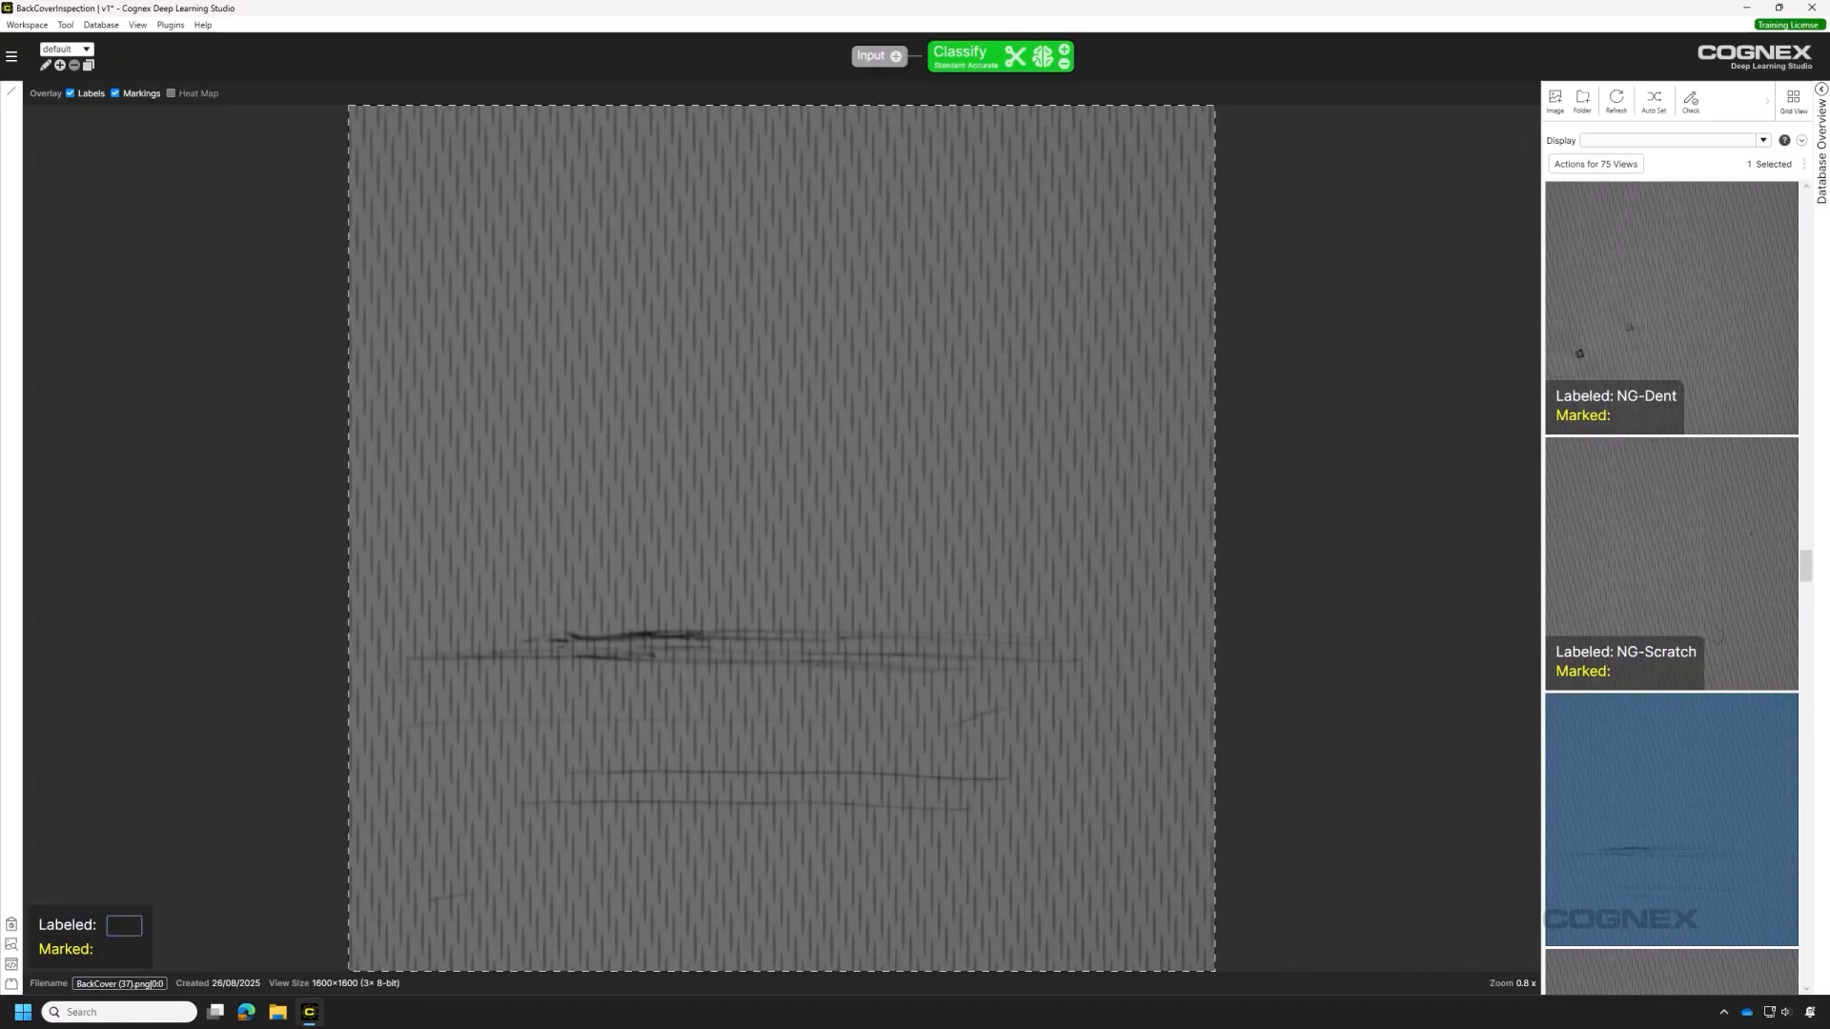
key(Return)
Batch-label the two views following BackCover (37) with the existing OK tag.
ctrl+click(1681, 810)
right_click(1682, 810)
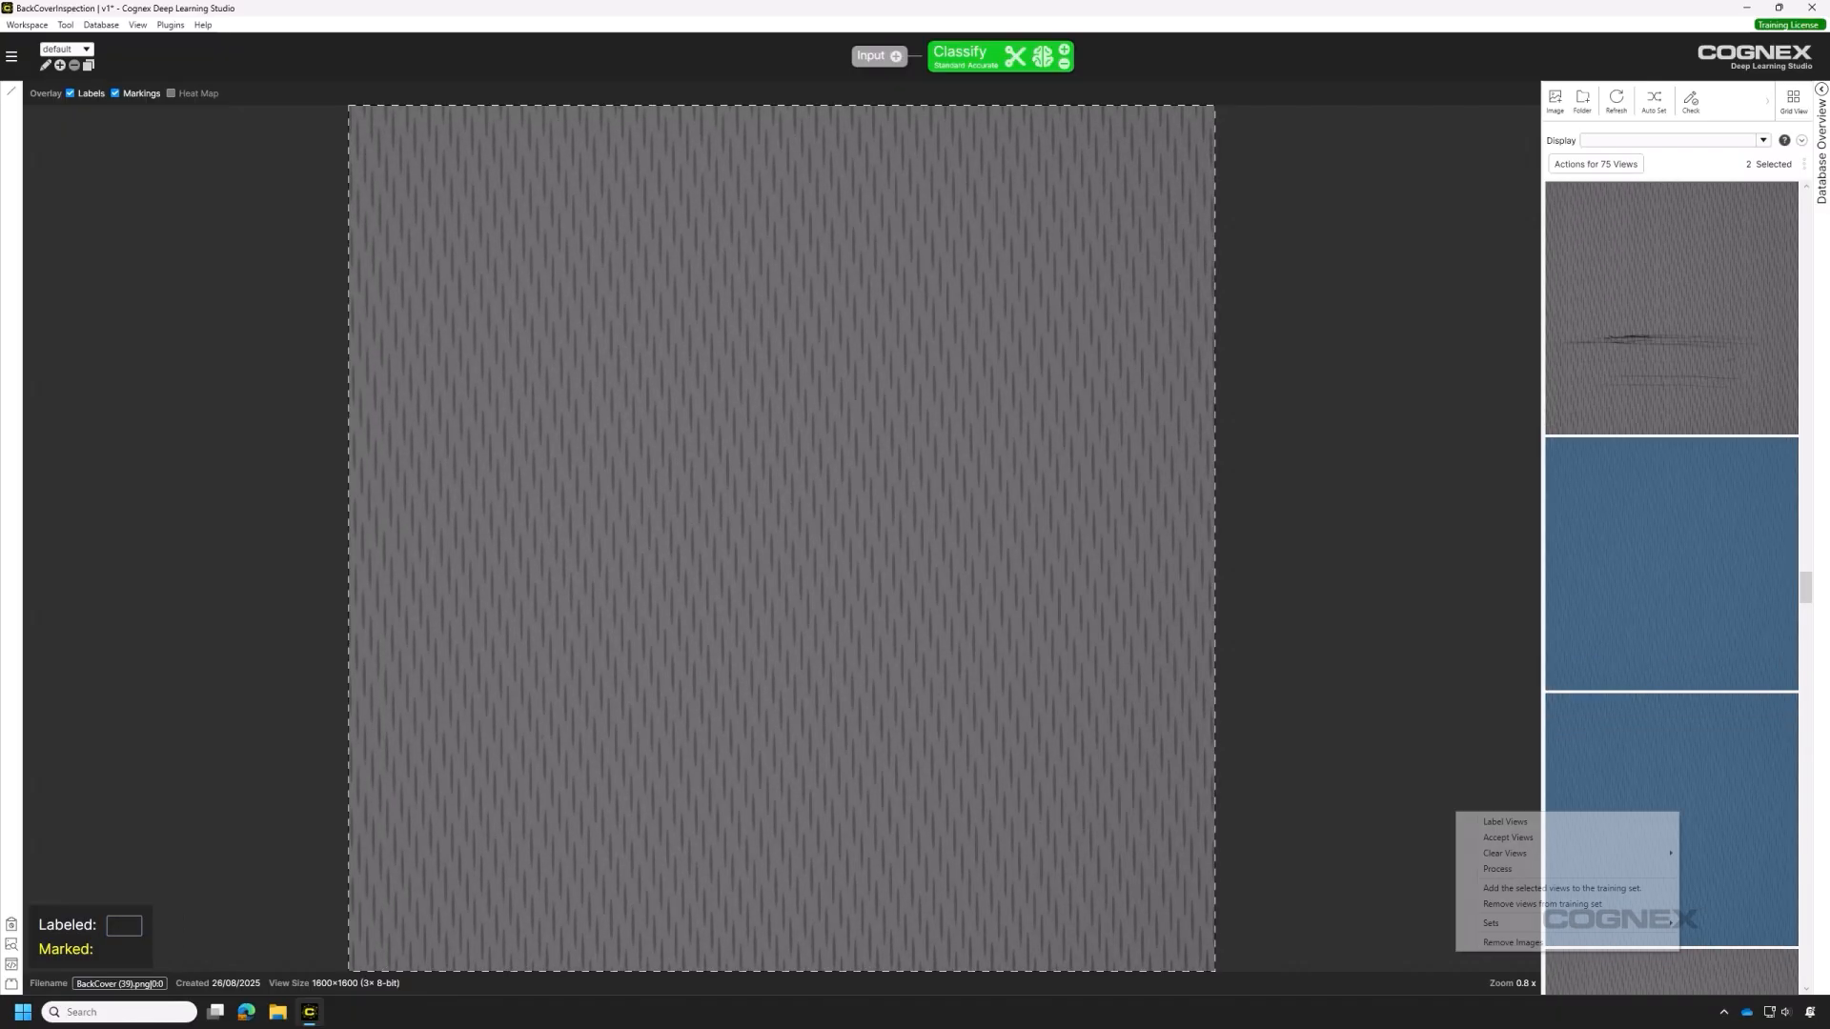
click(1654, 821)
click(776, 468)
click(783, 542)
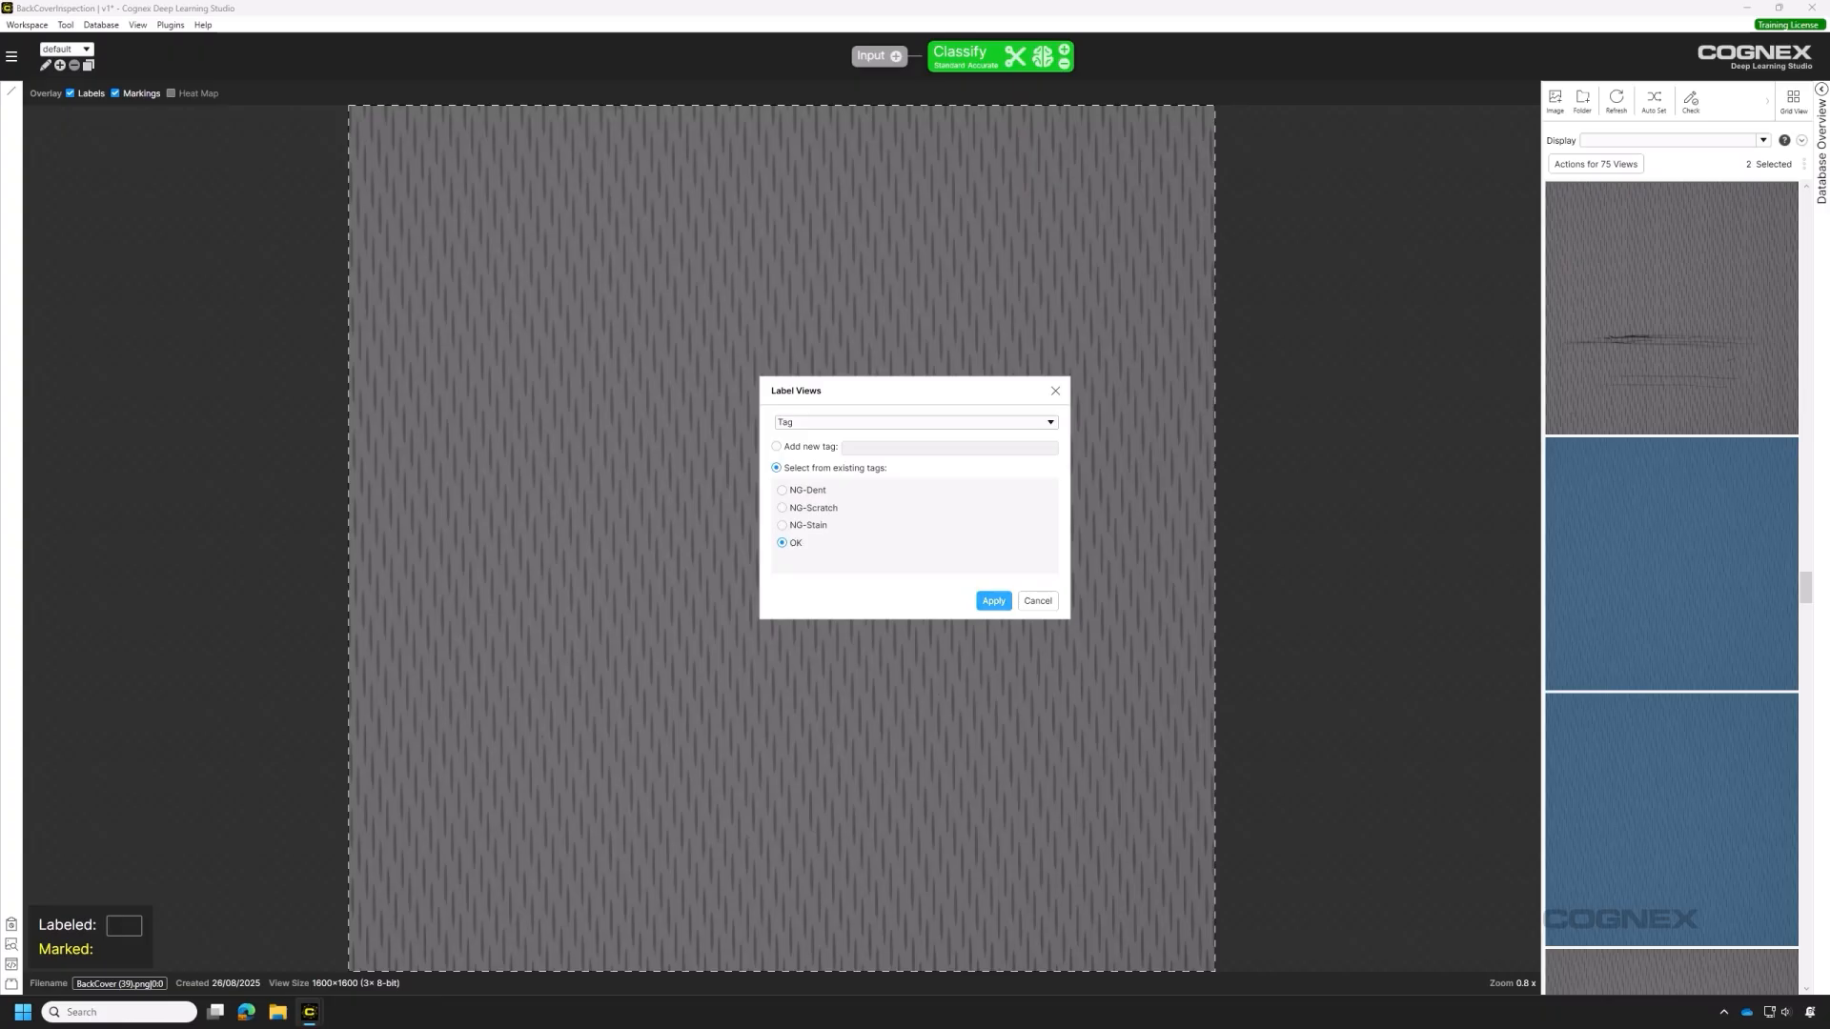
click(993, 600)
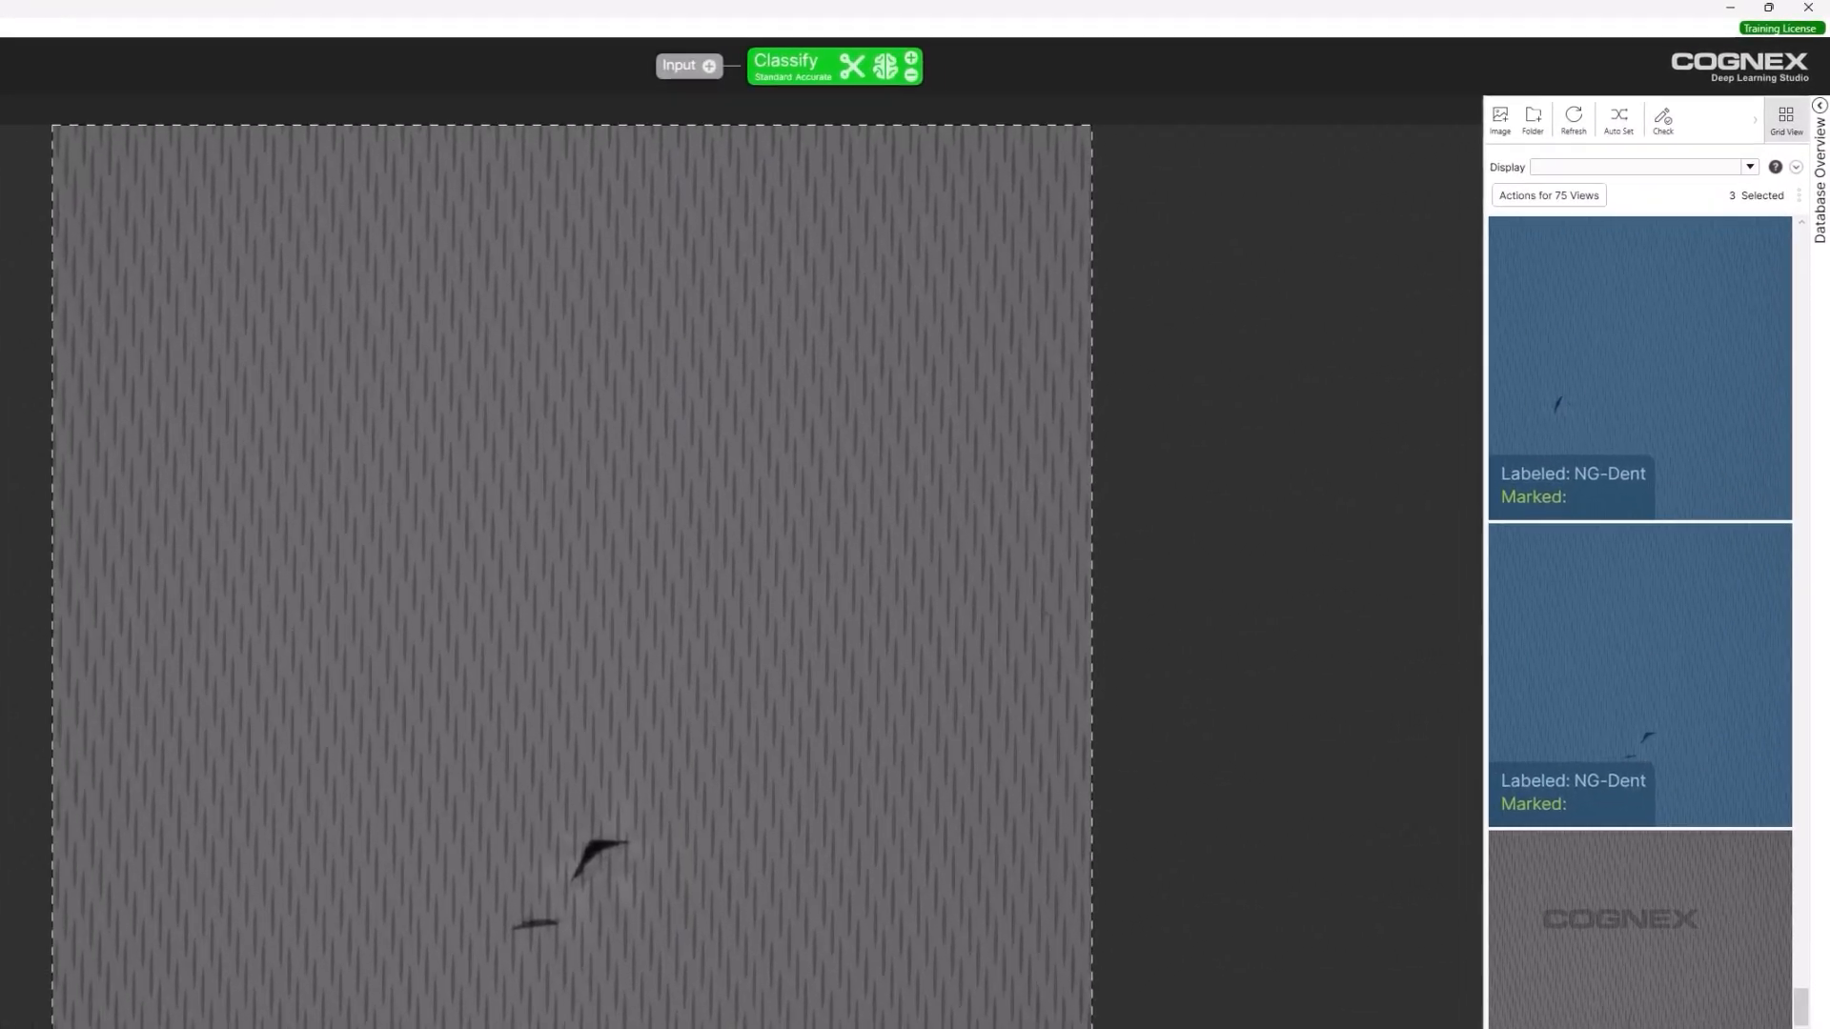
Show views as a list filtered to 'labeled' and select all 20 rows.
click(1787, 120)
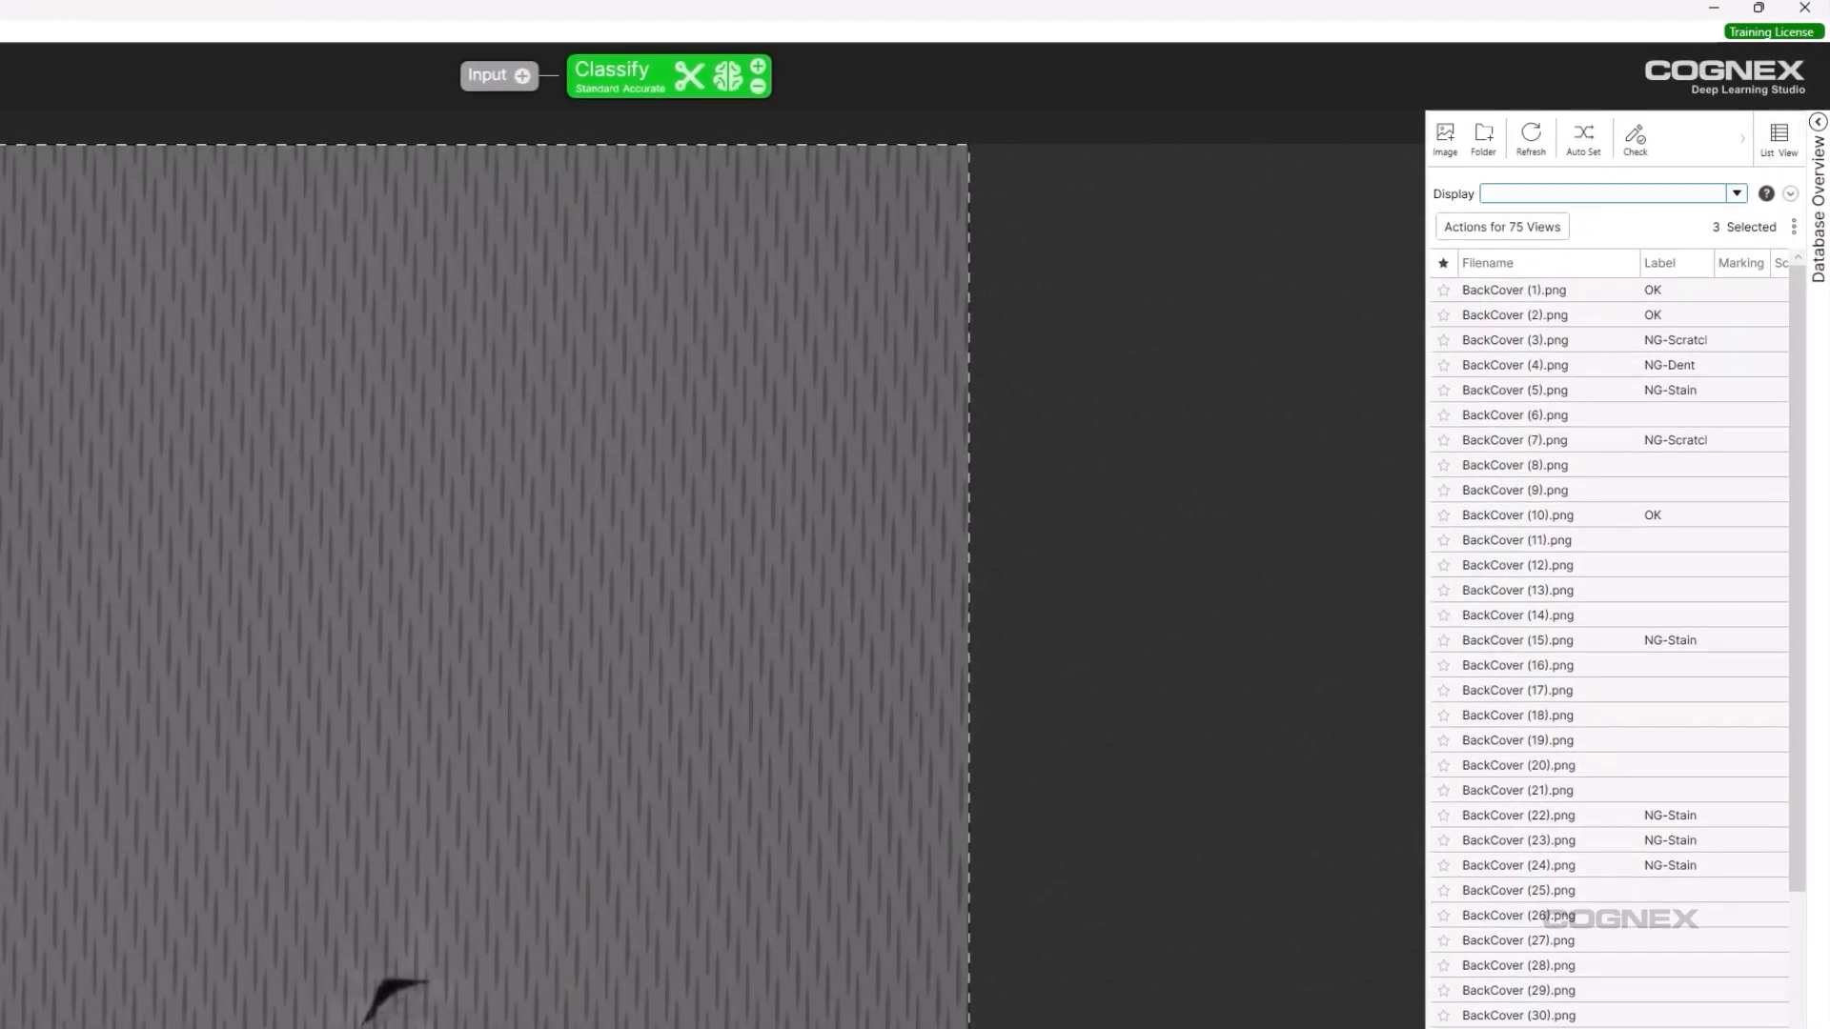
click(1736, 194)
click(1611, 338)
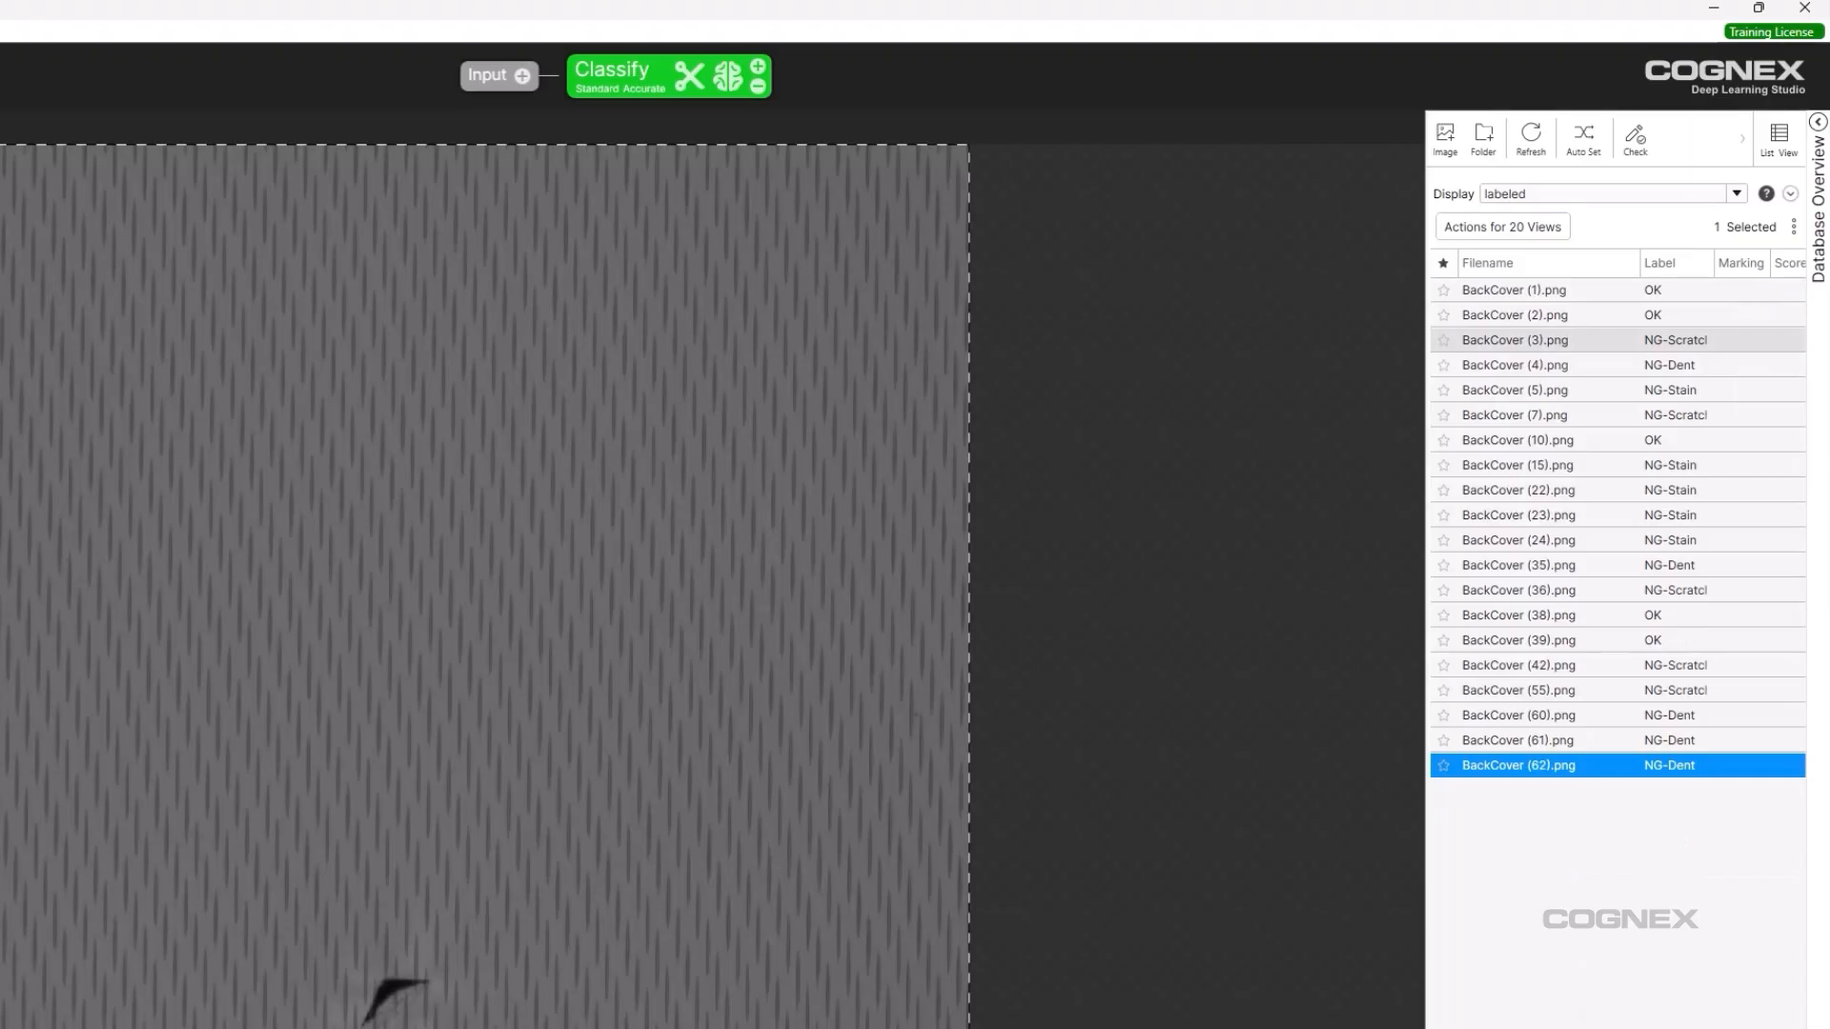
click(1563, 291)
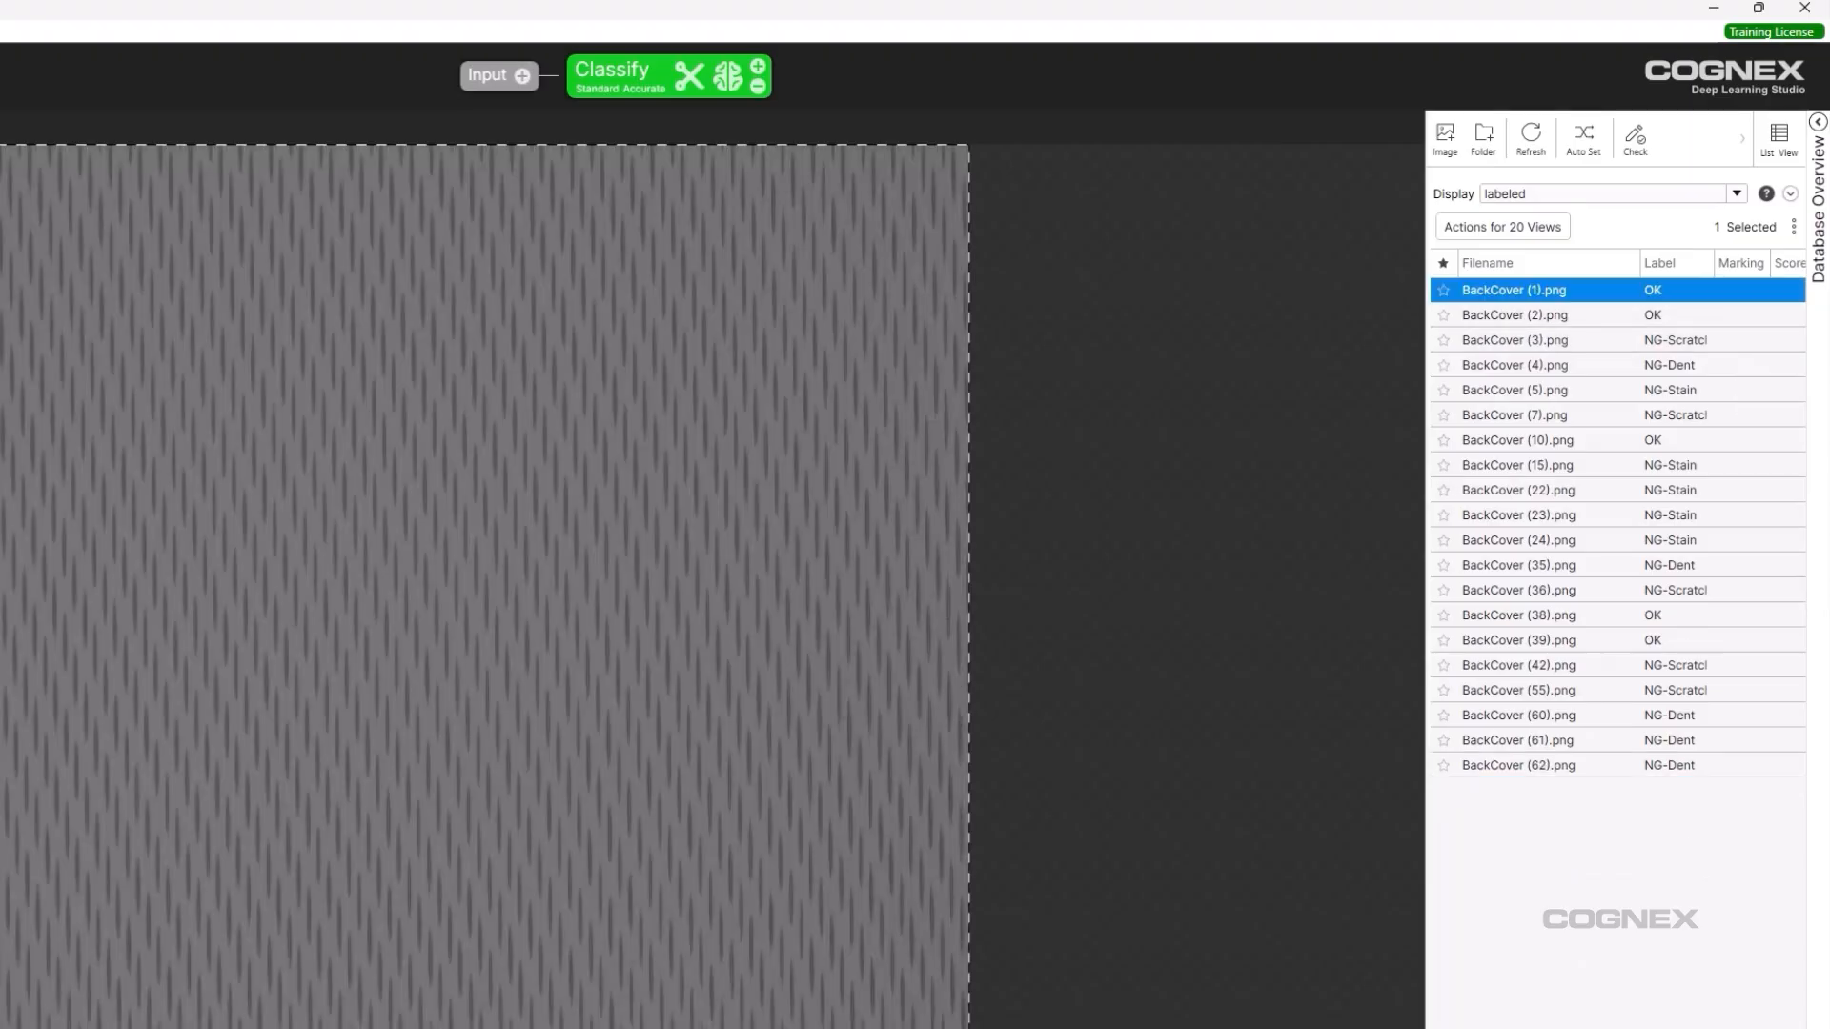
key(ctrl+a)
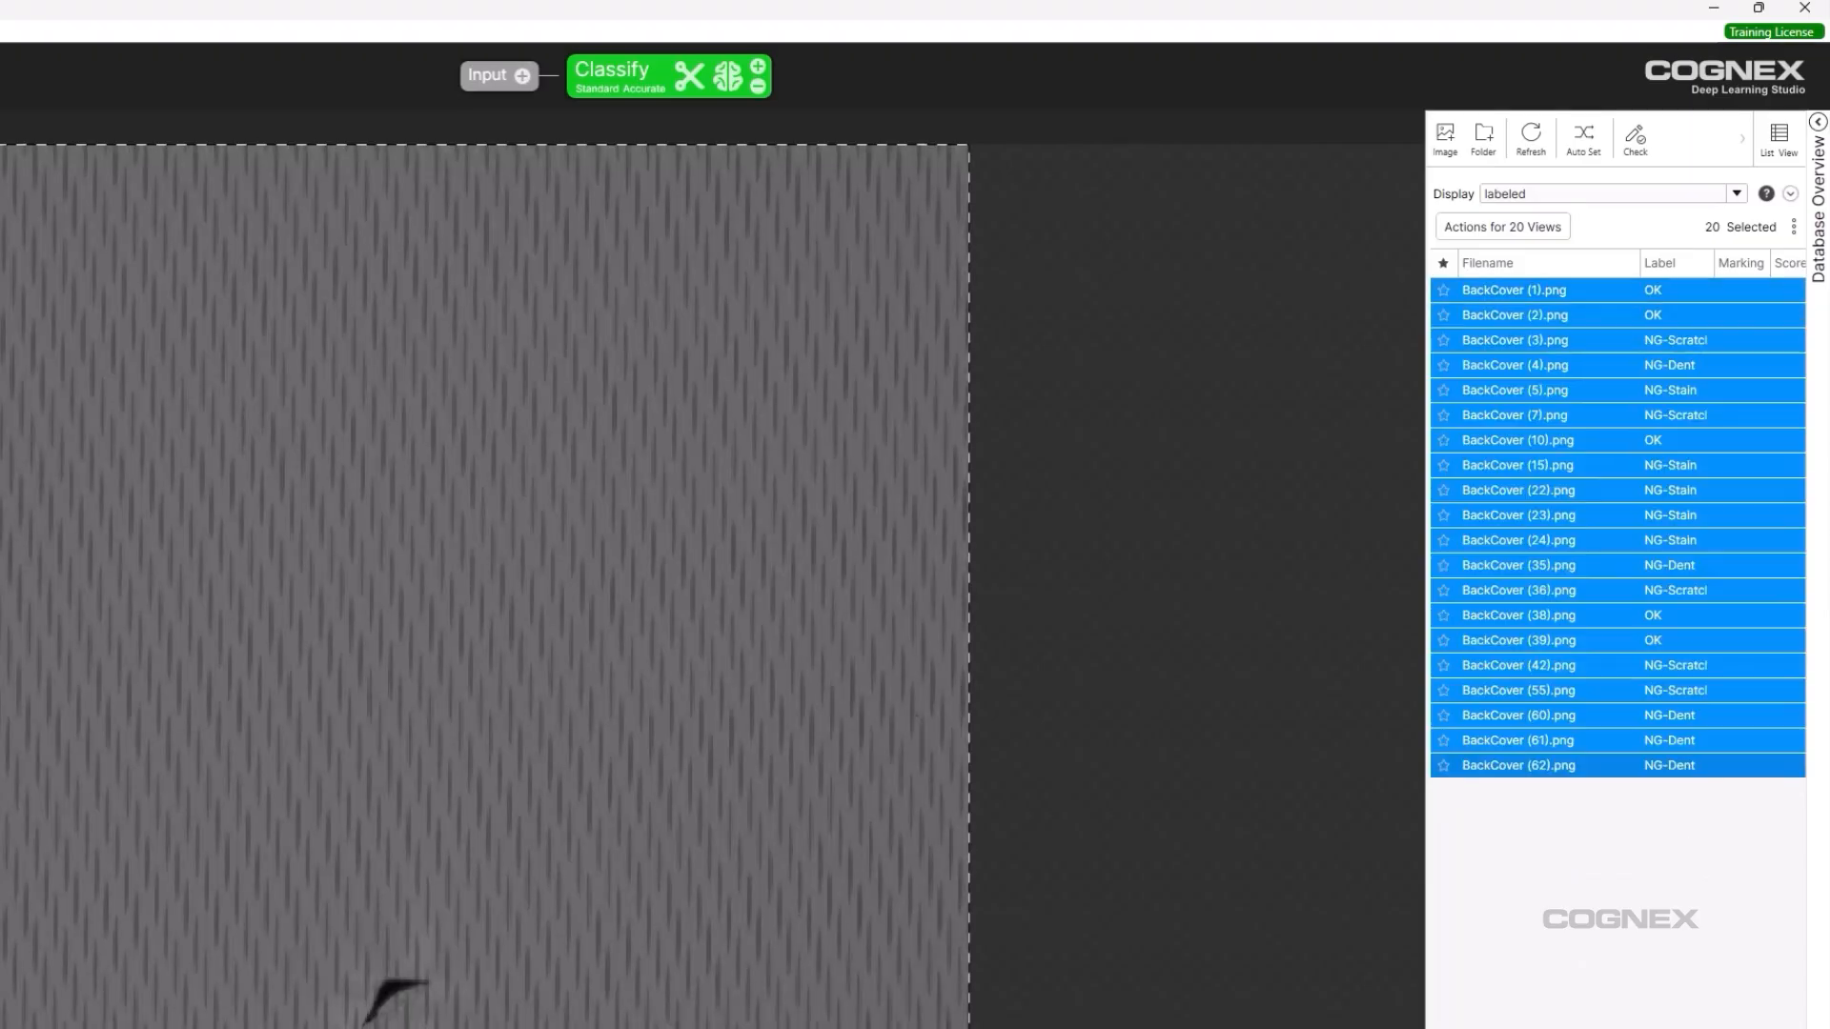
Mark the 20 selected labeled views as Train, then set Display back to 'all'.
right_click(1600, 768)
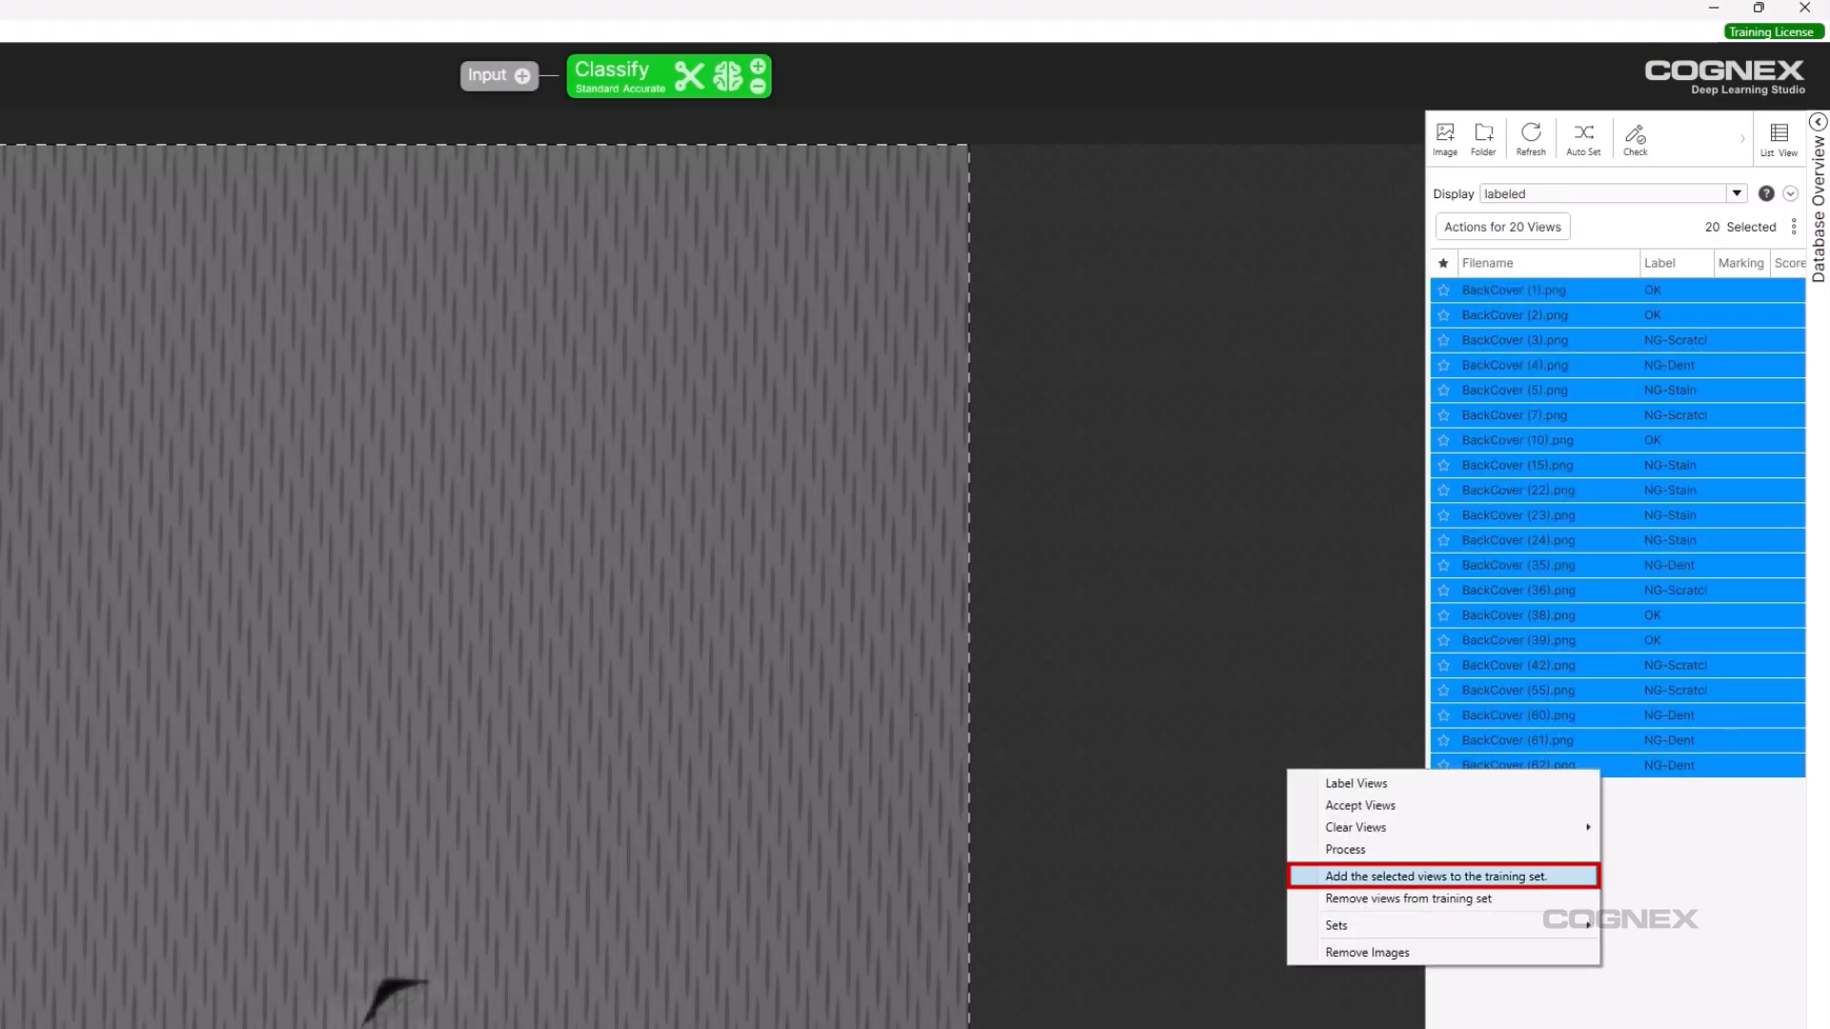
click(1437, 876)
click(577, 774)
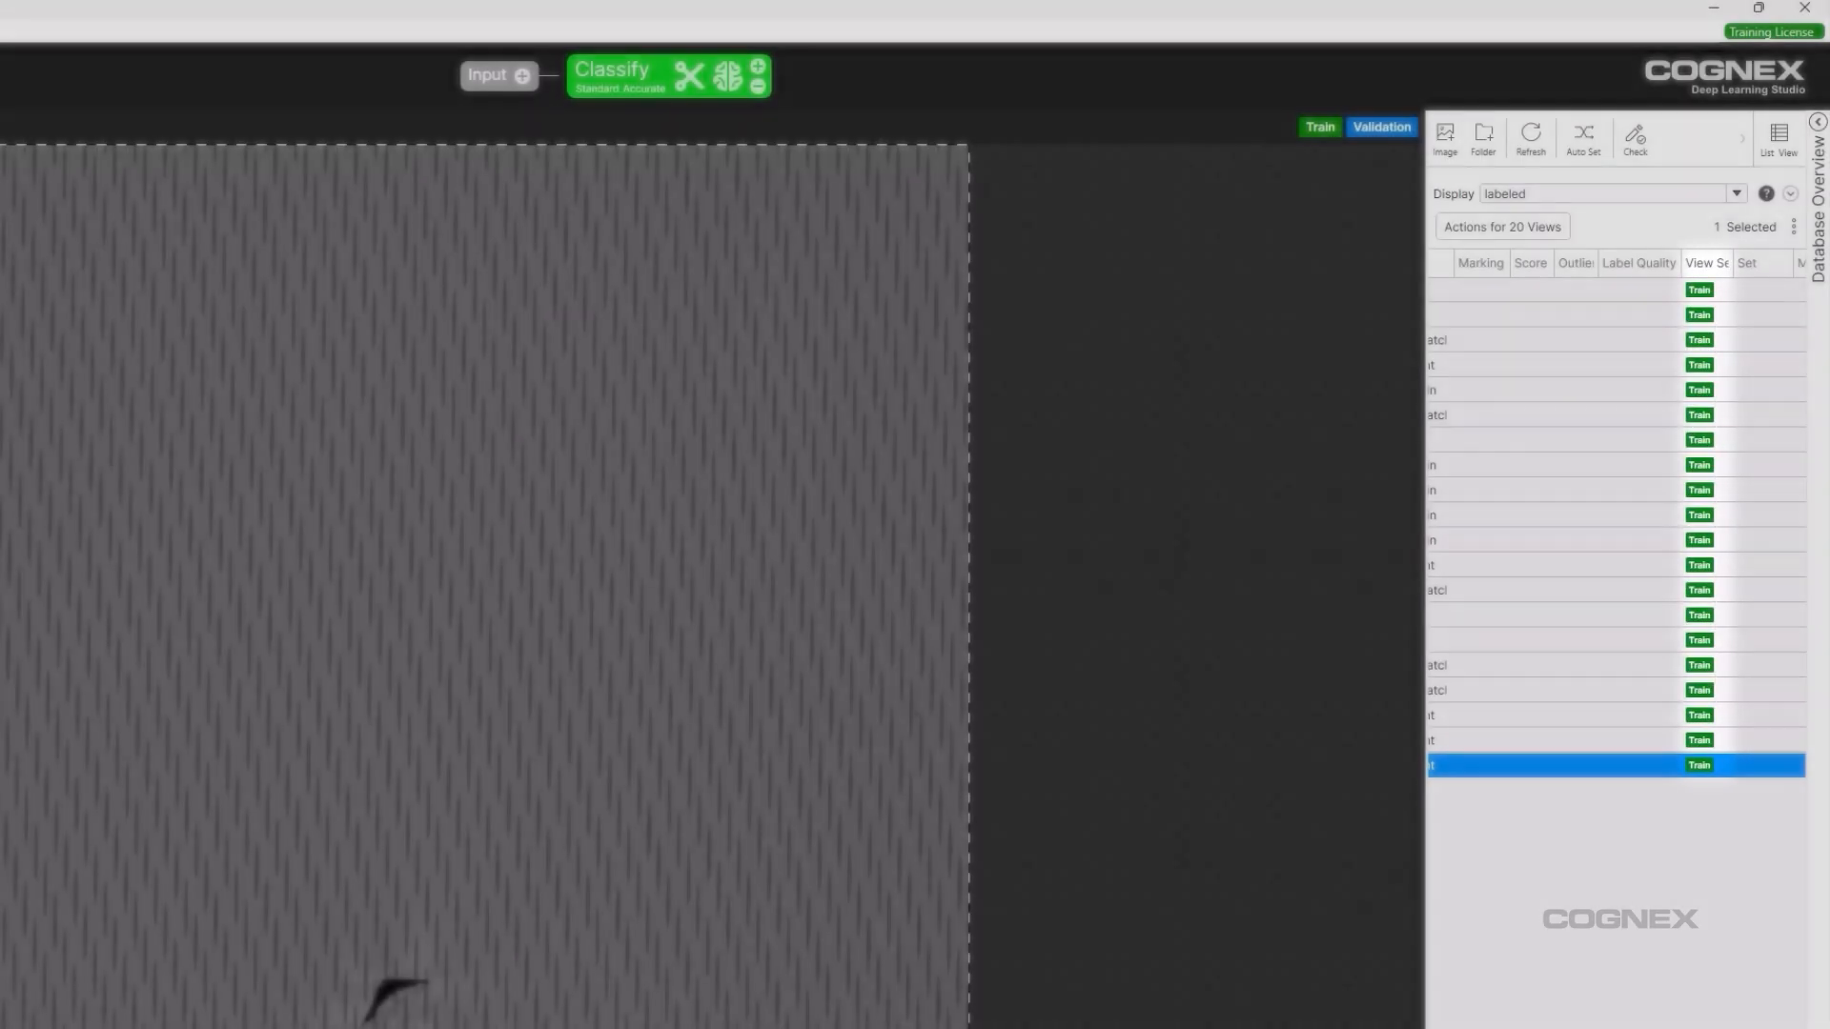
click(1736, 193)
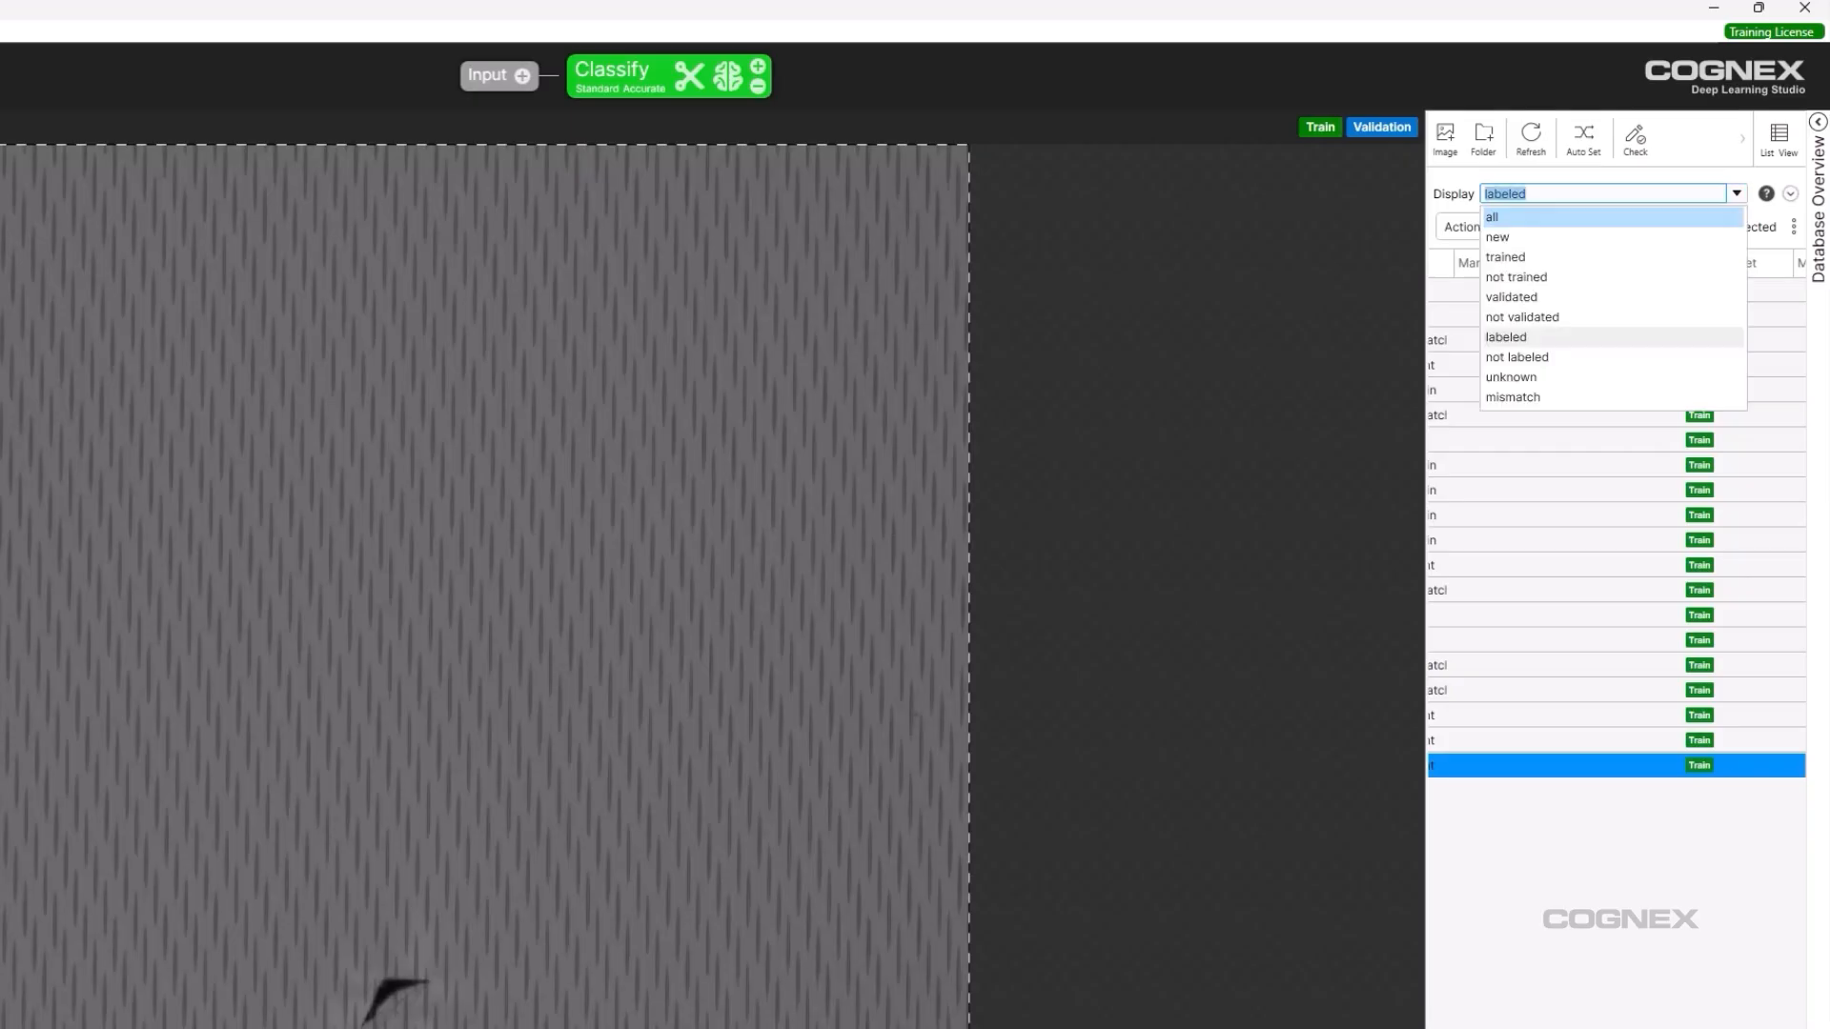
click(1563, 216)
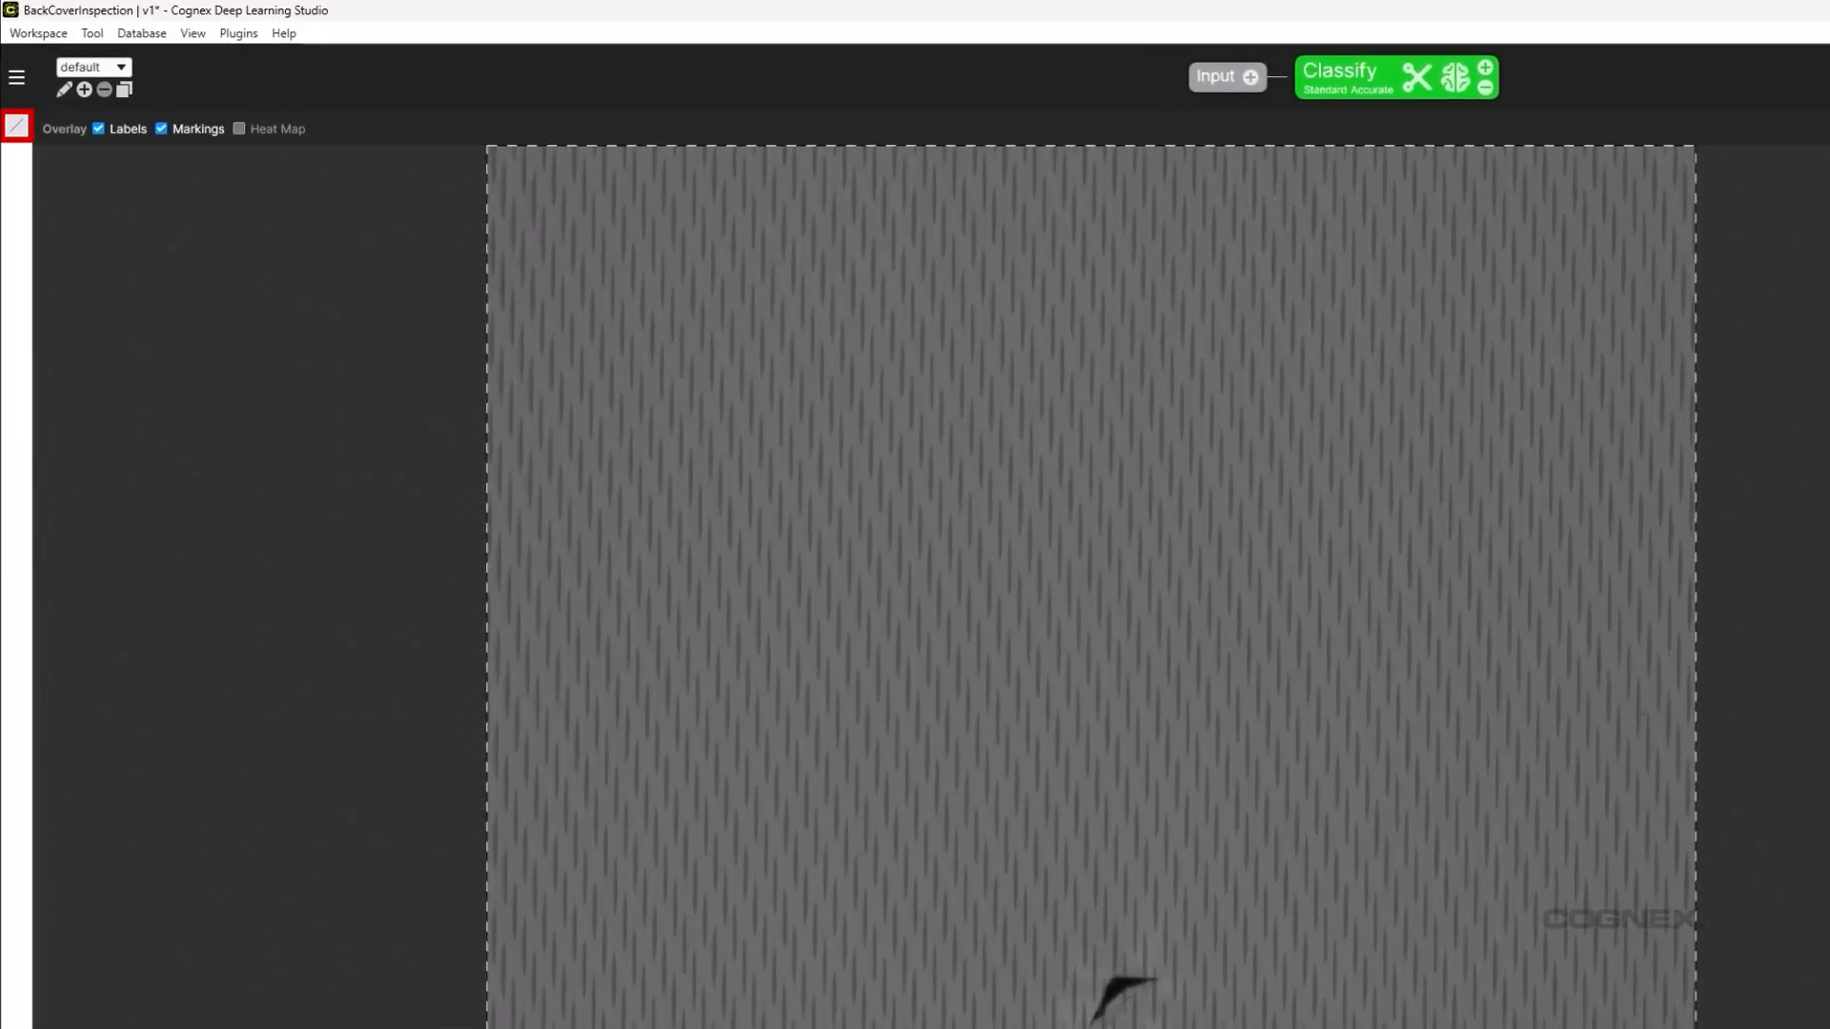
Open the Classify training parameters, keep Type Standard, and show the Mode choices.
click(16, 126)
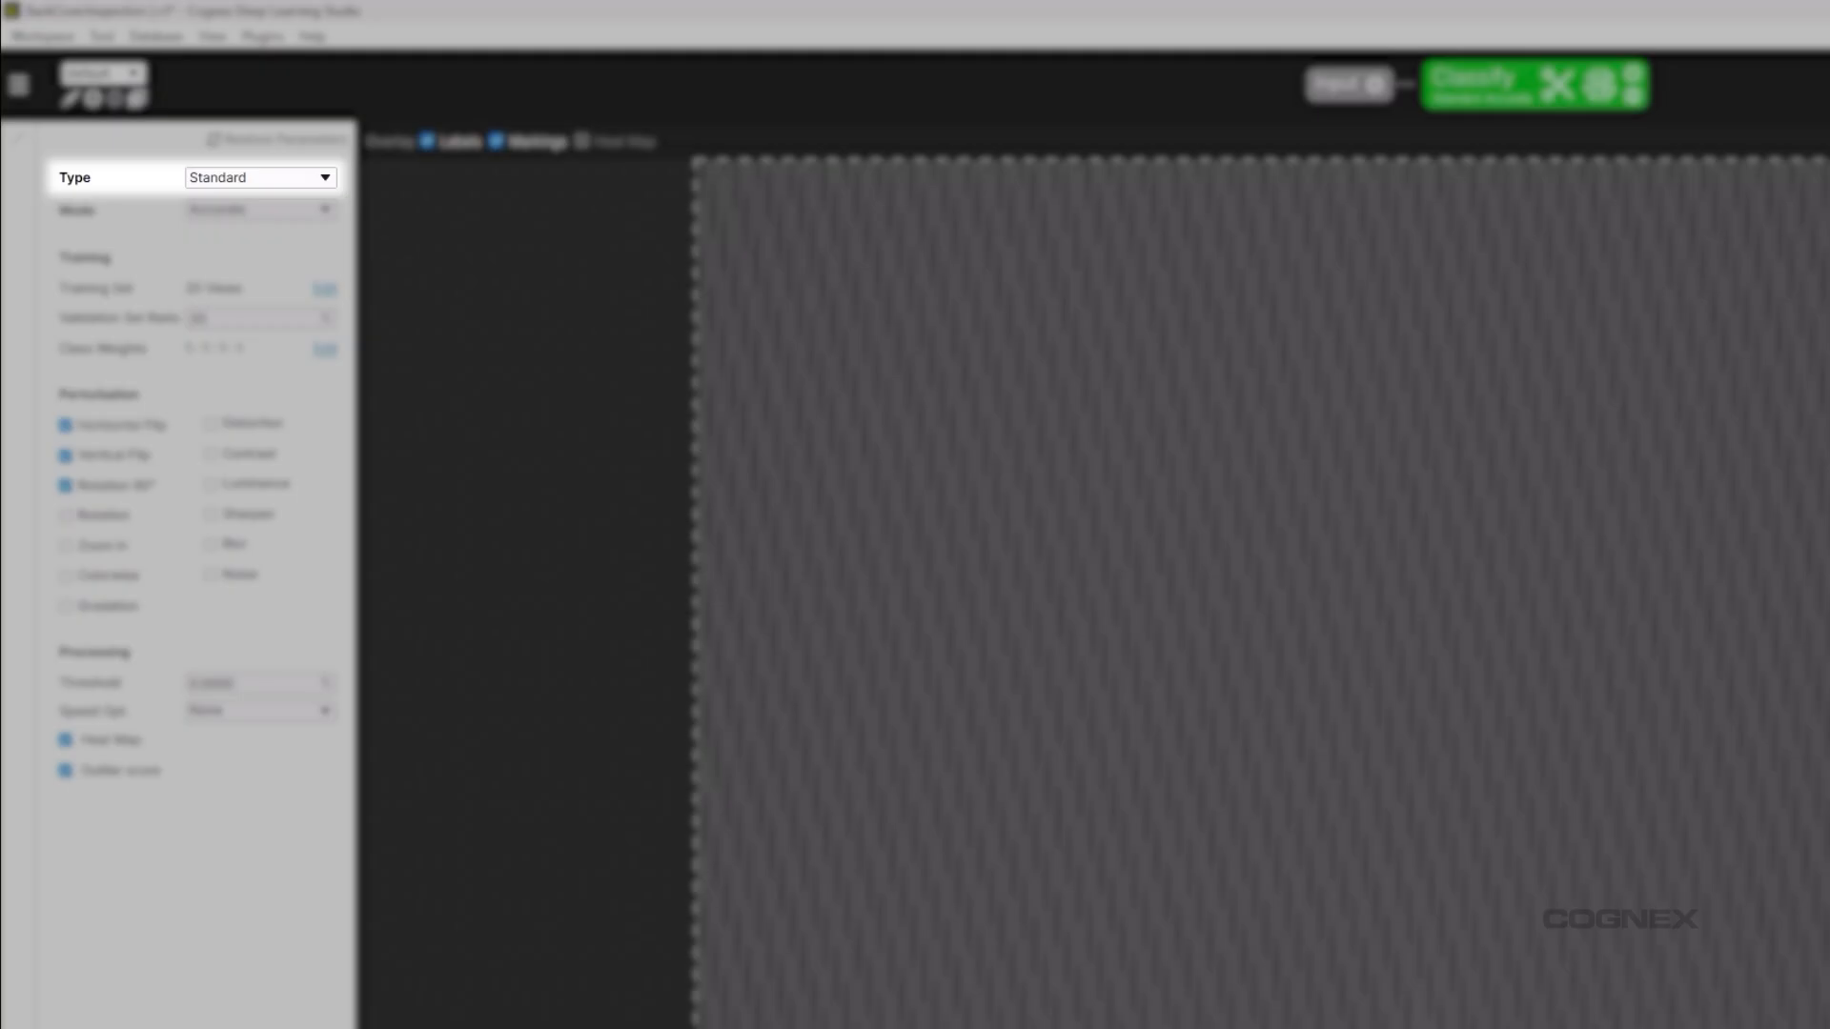
click(261, 178)
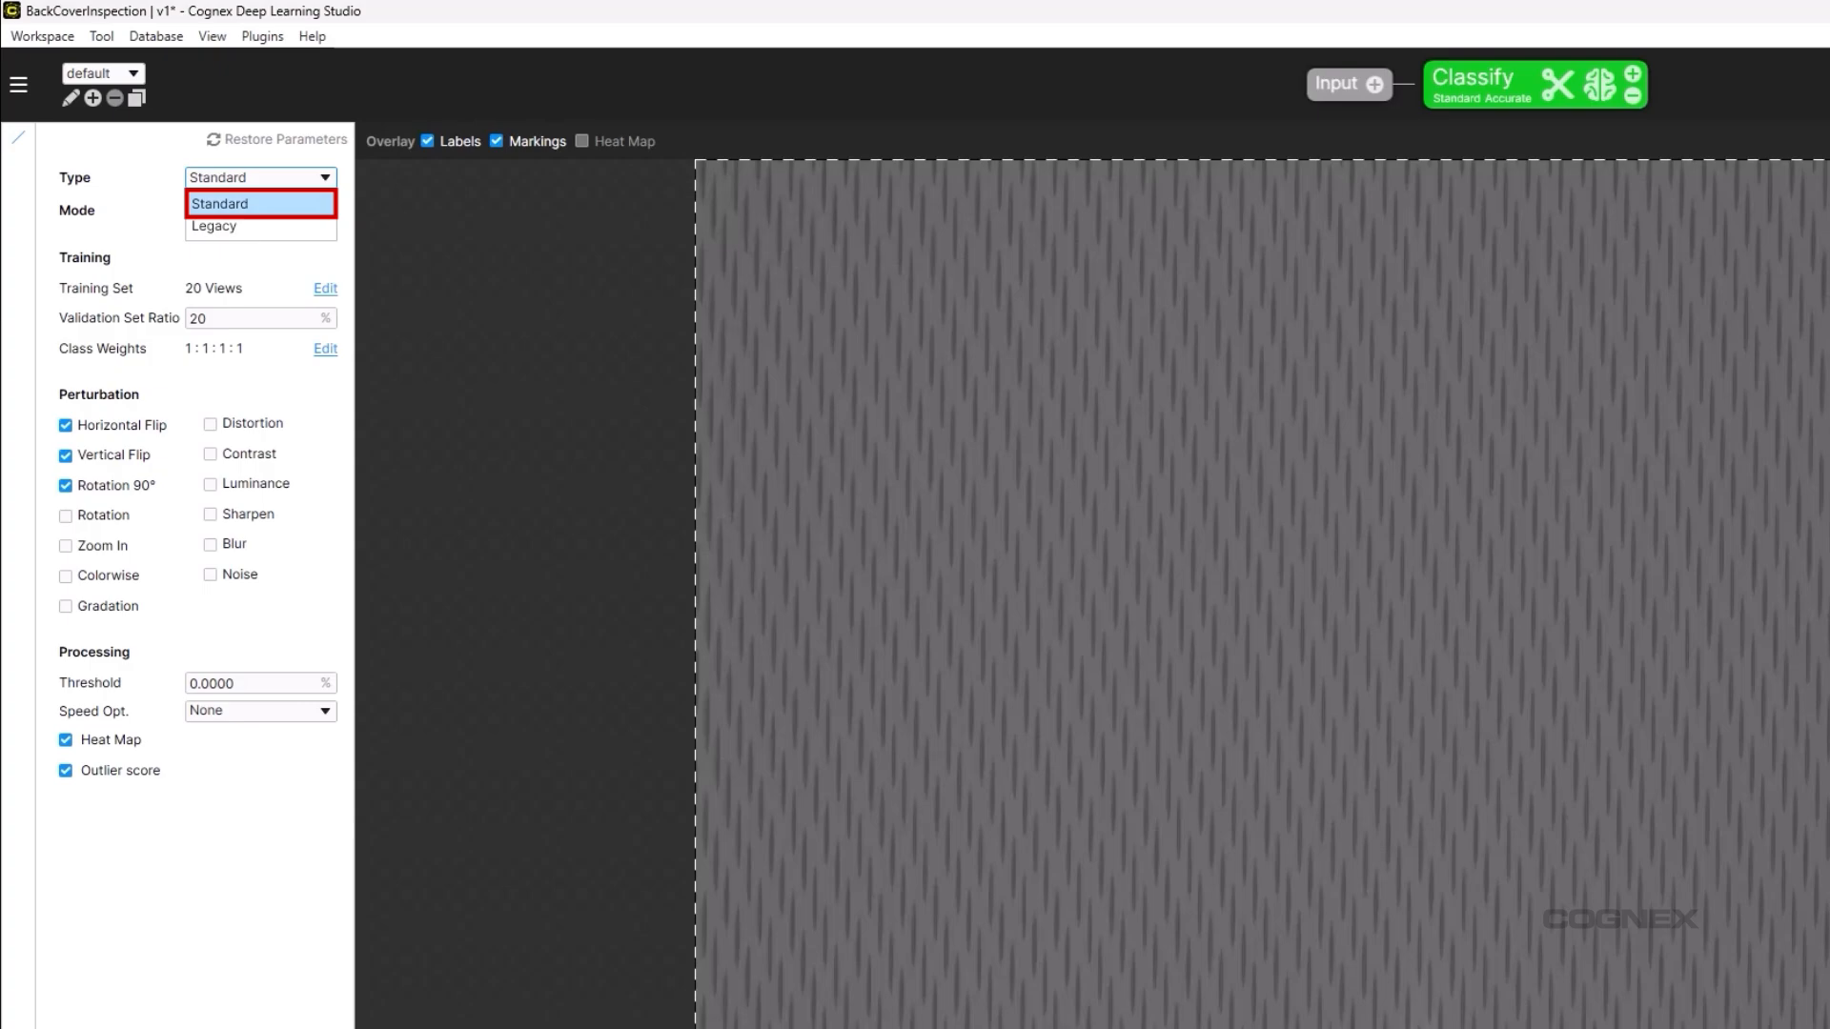
click(260, 204)
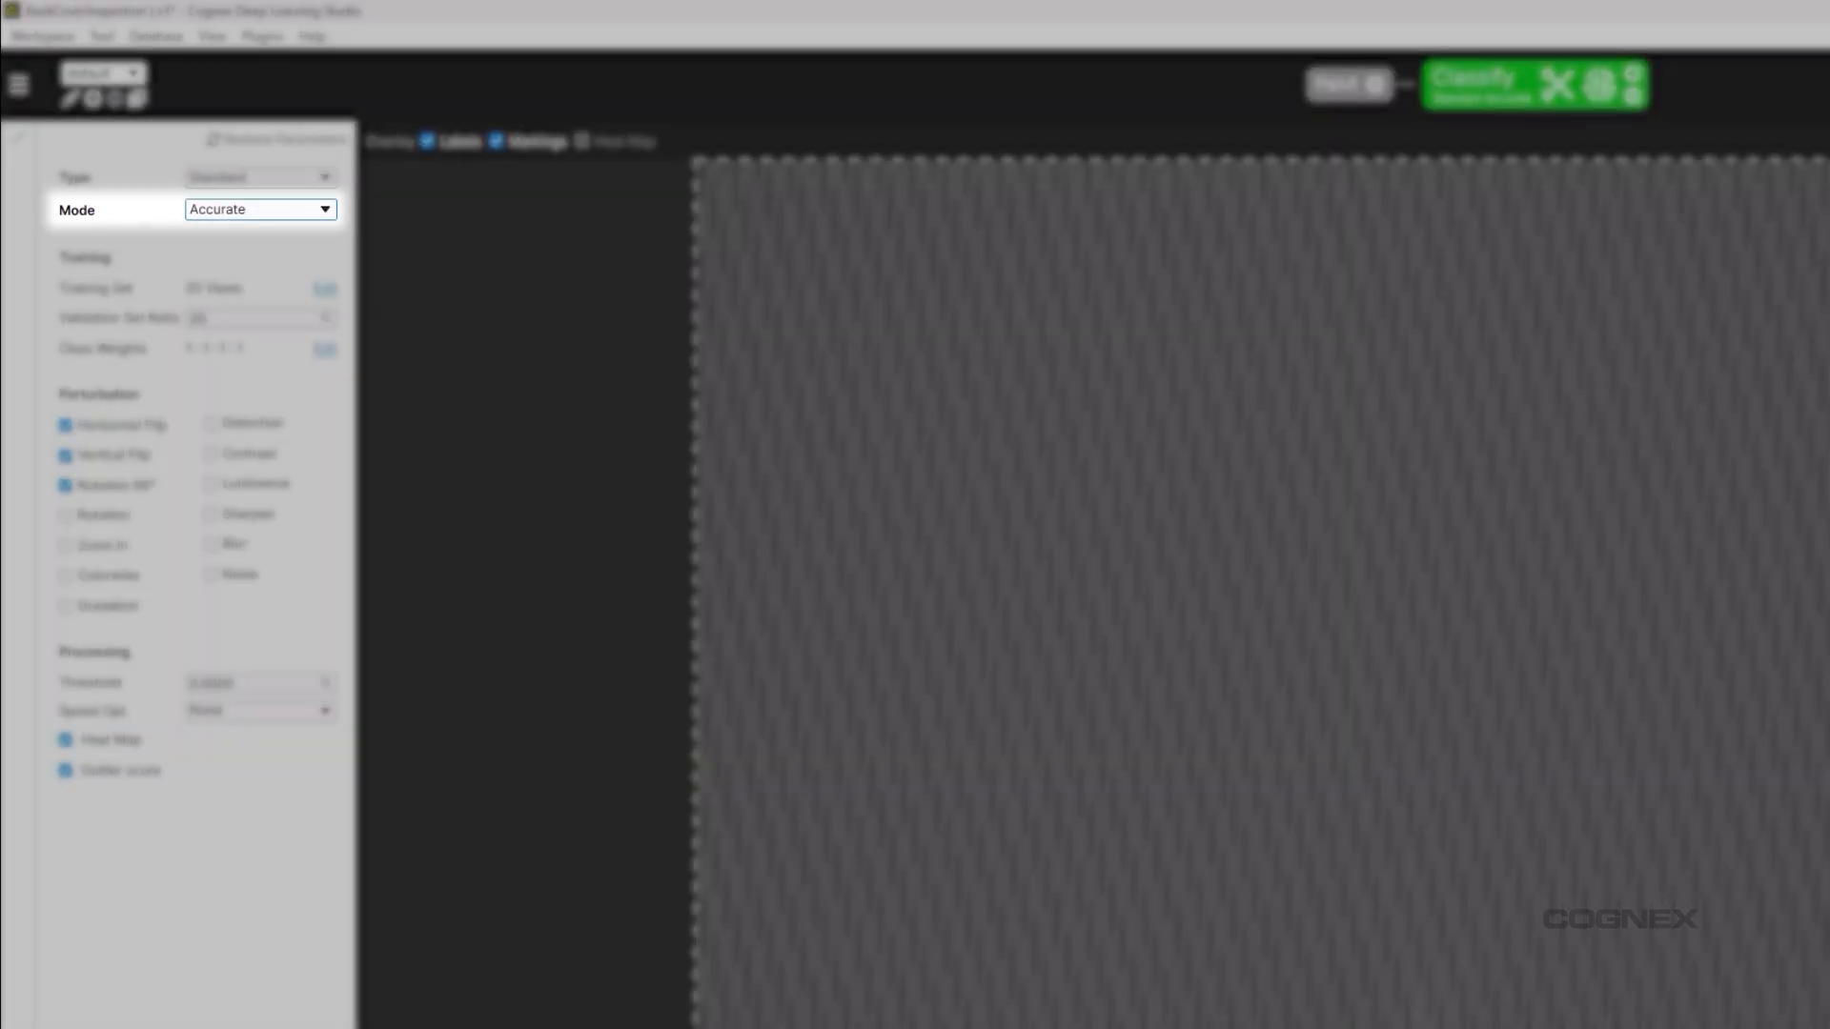
click(260, 210)
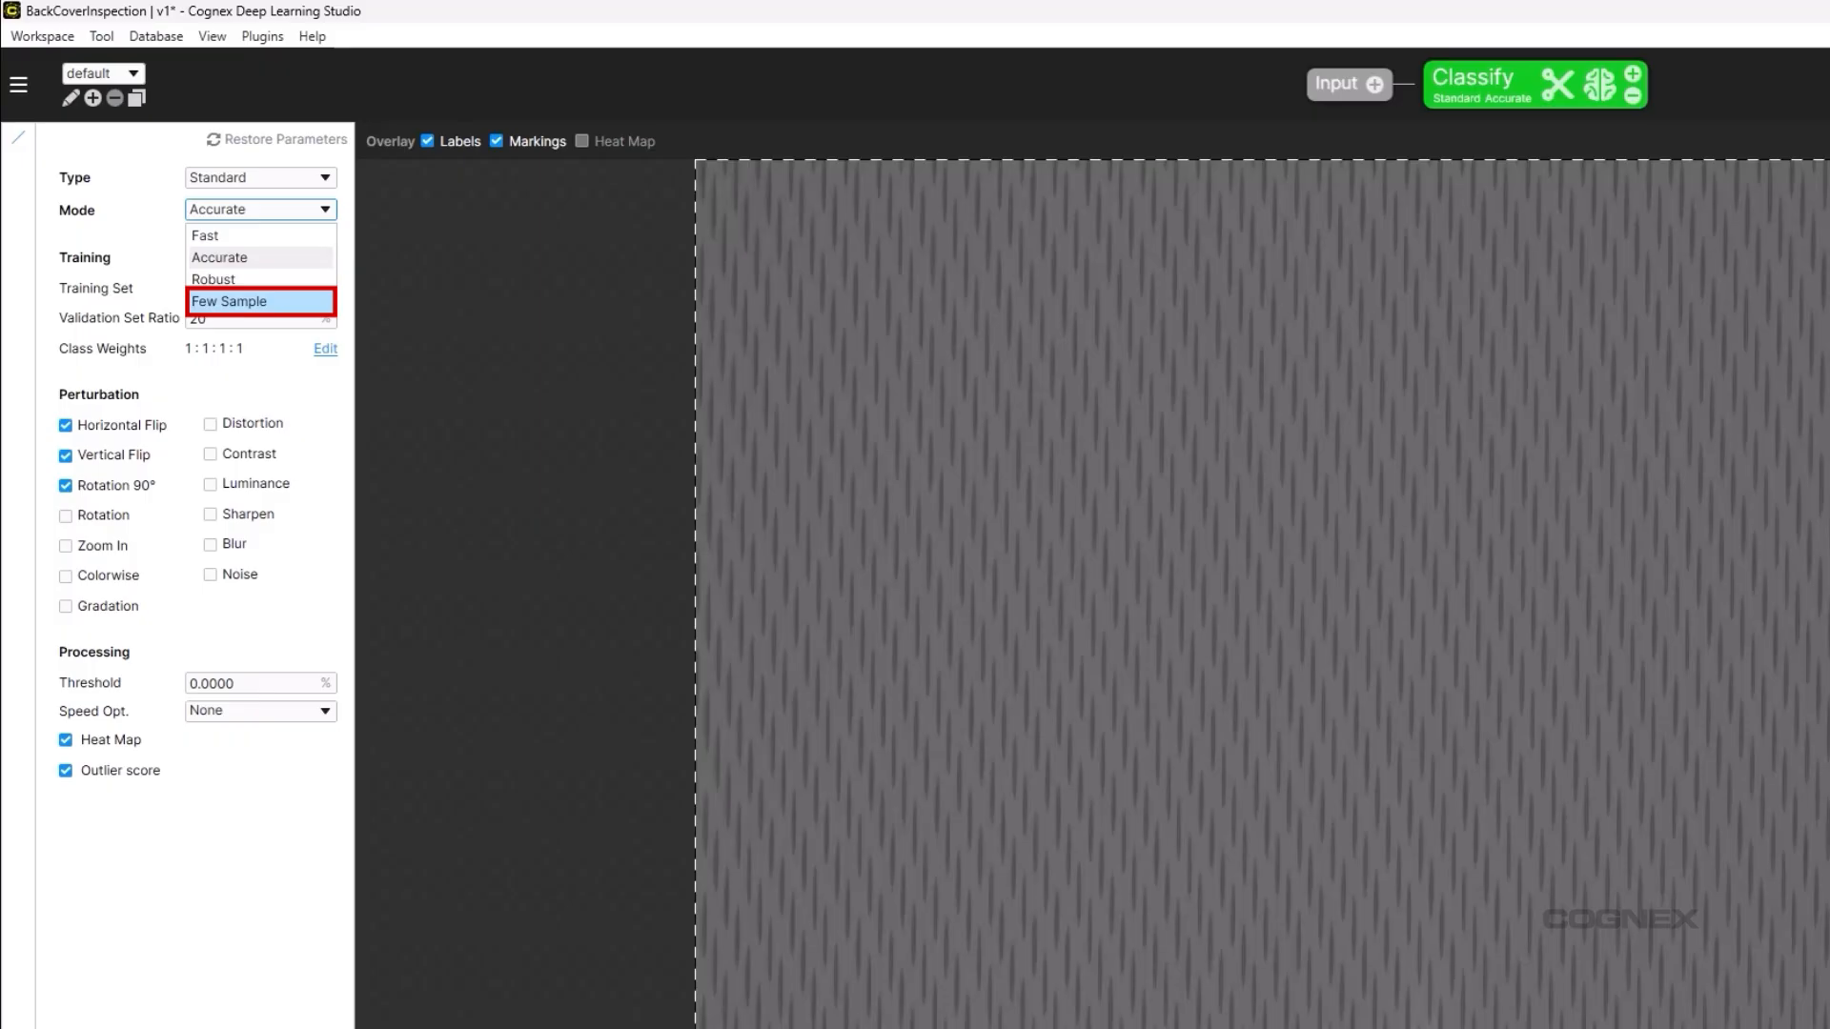
Switch the Classify tool's mode to Few Sample, leaving the 20-view training set unchanged.
click(260, 301)
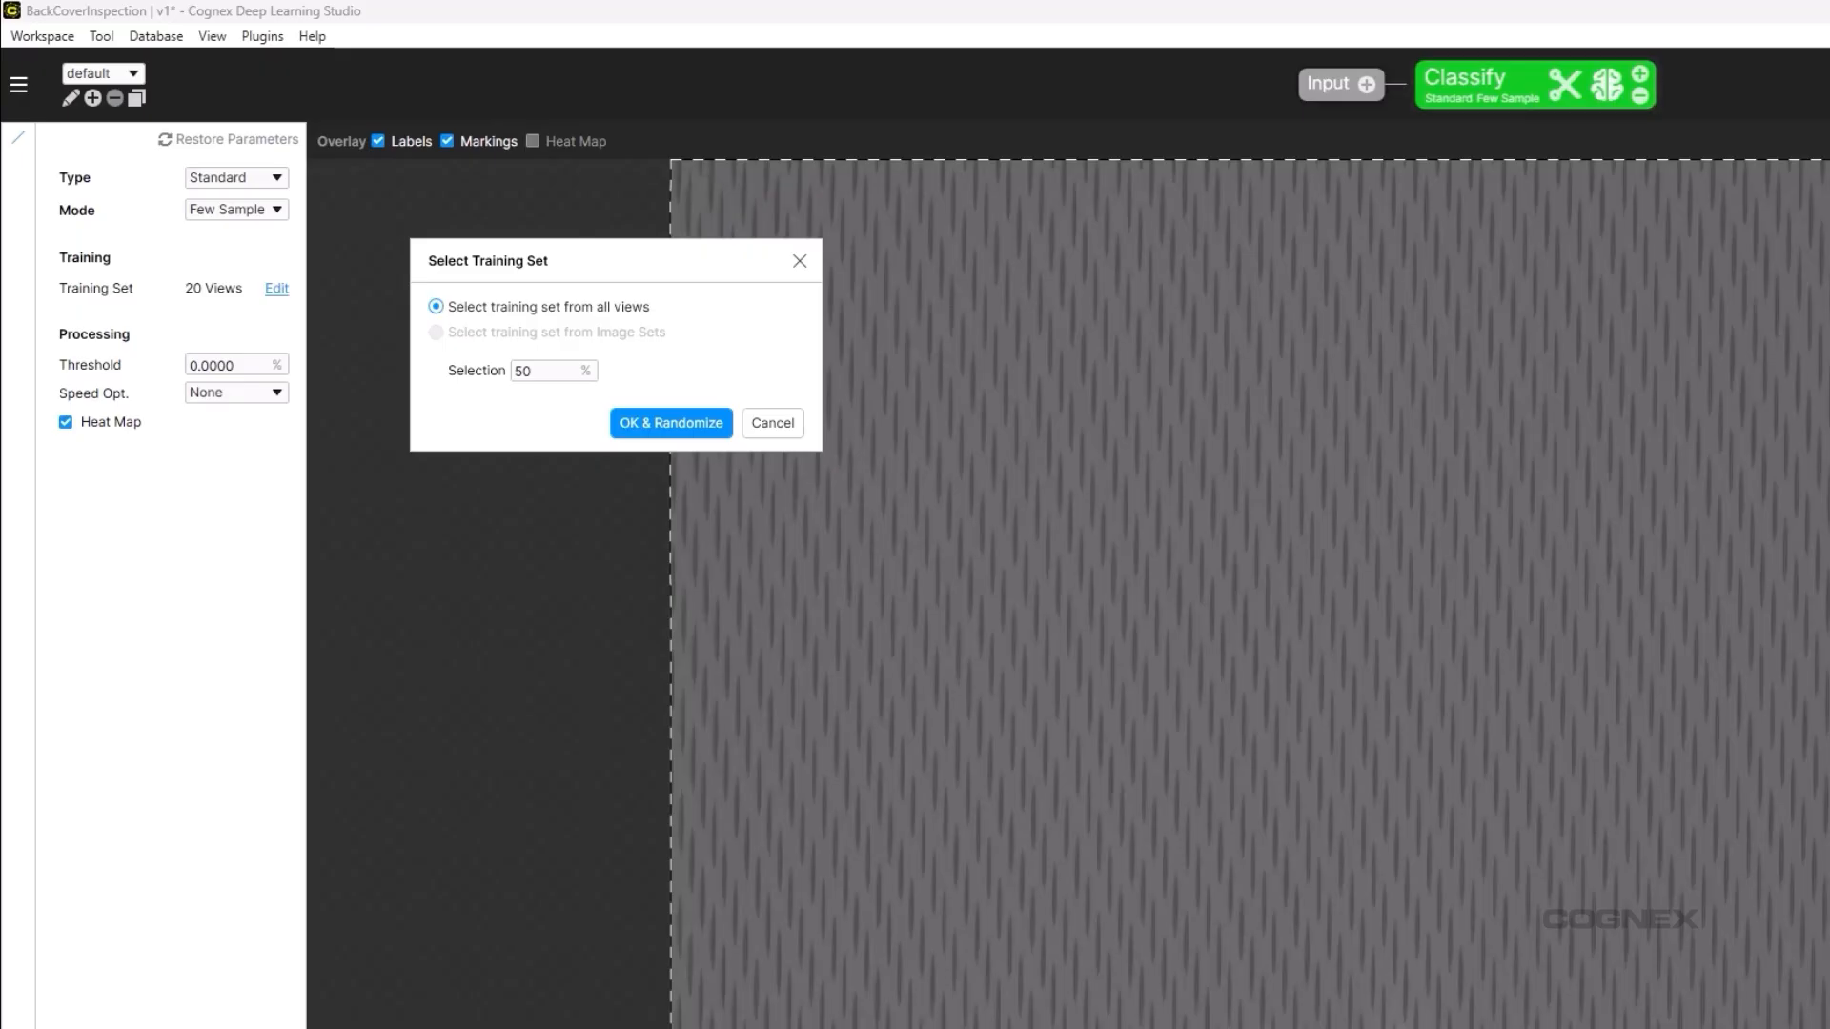
click(800, 261)
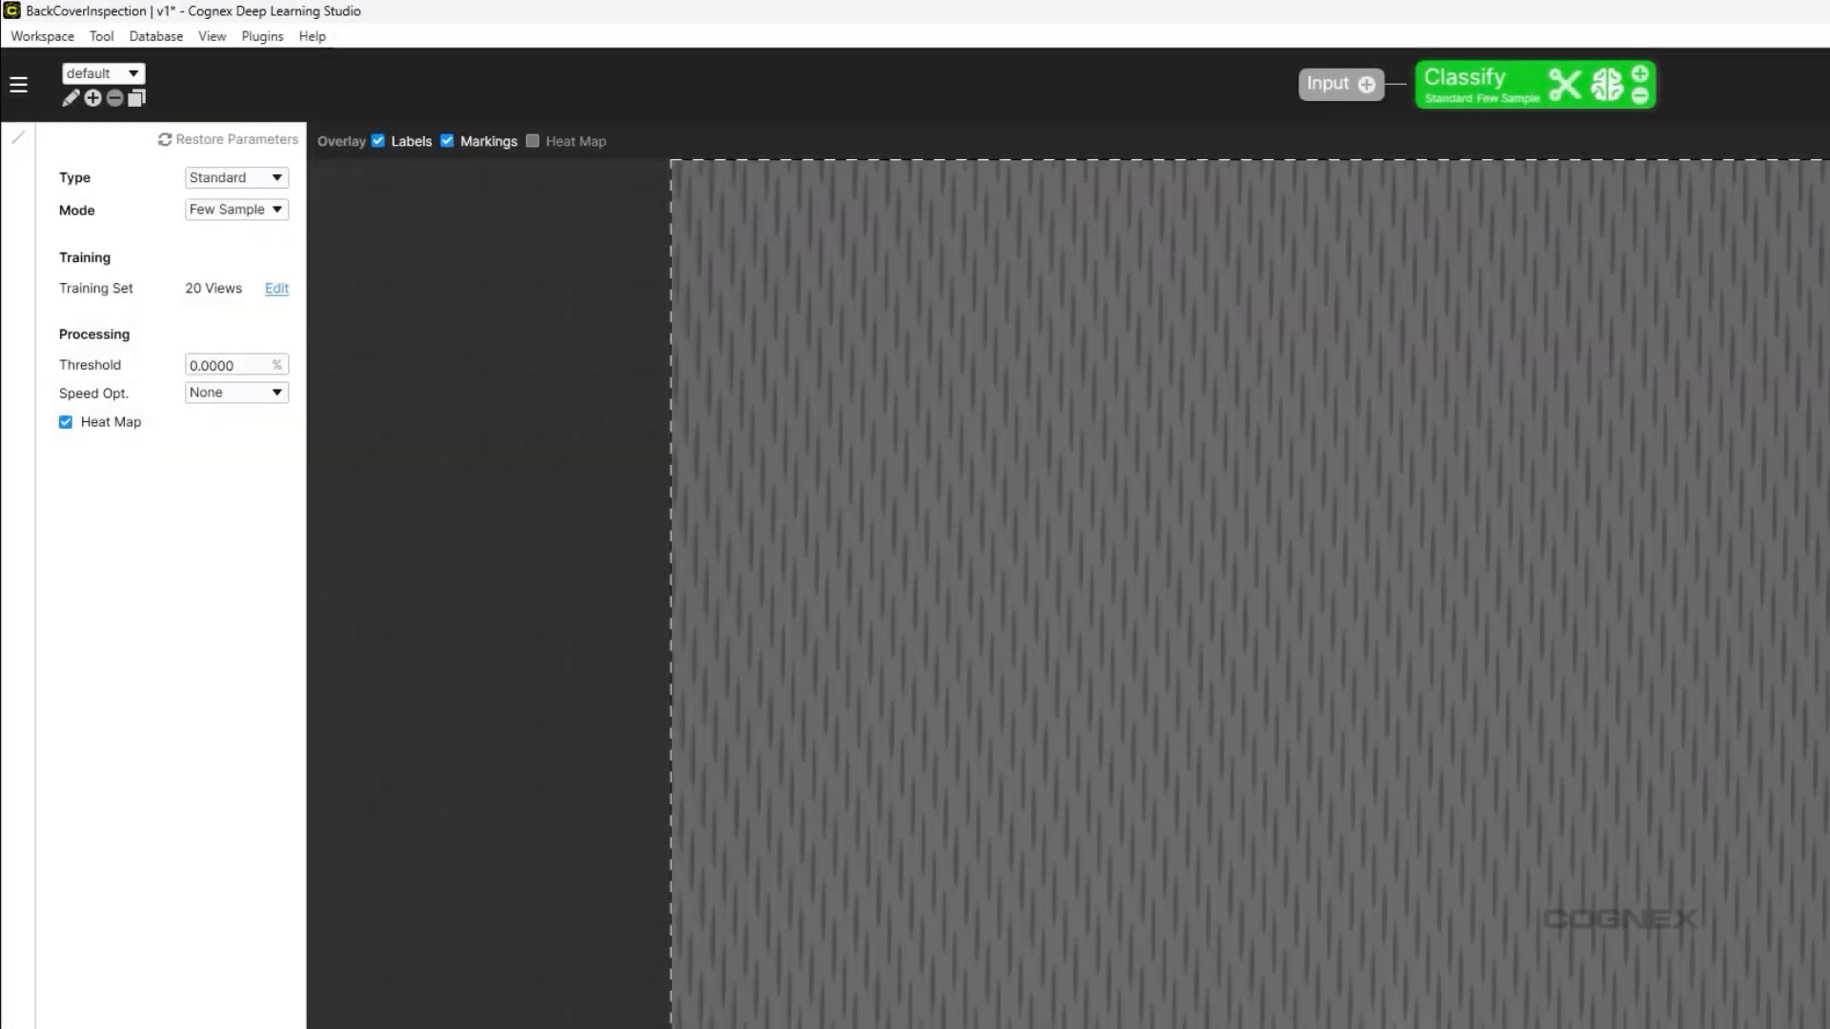
Train the Few Sample Classify tool so each view gets predictions like NG-Dent 92.3%.
click(1606, 85)
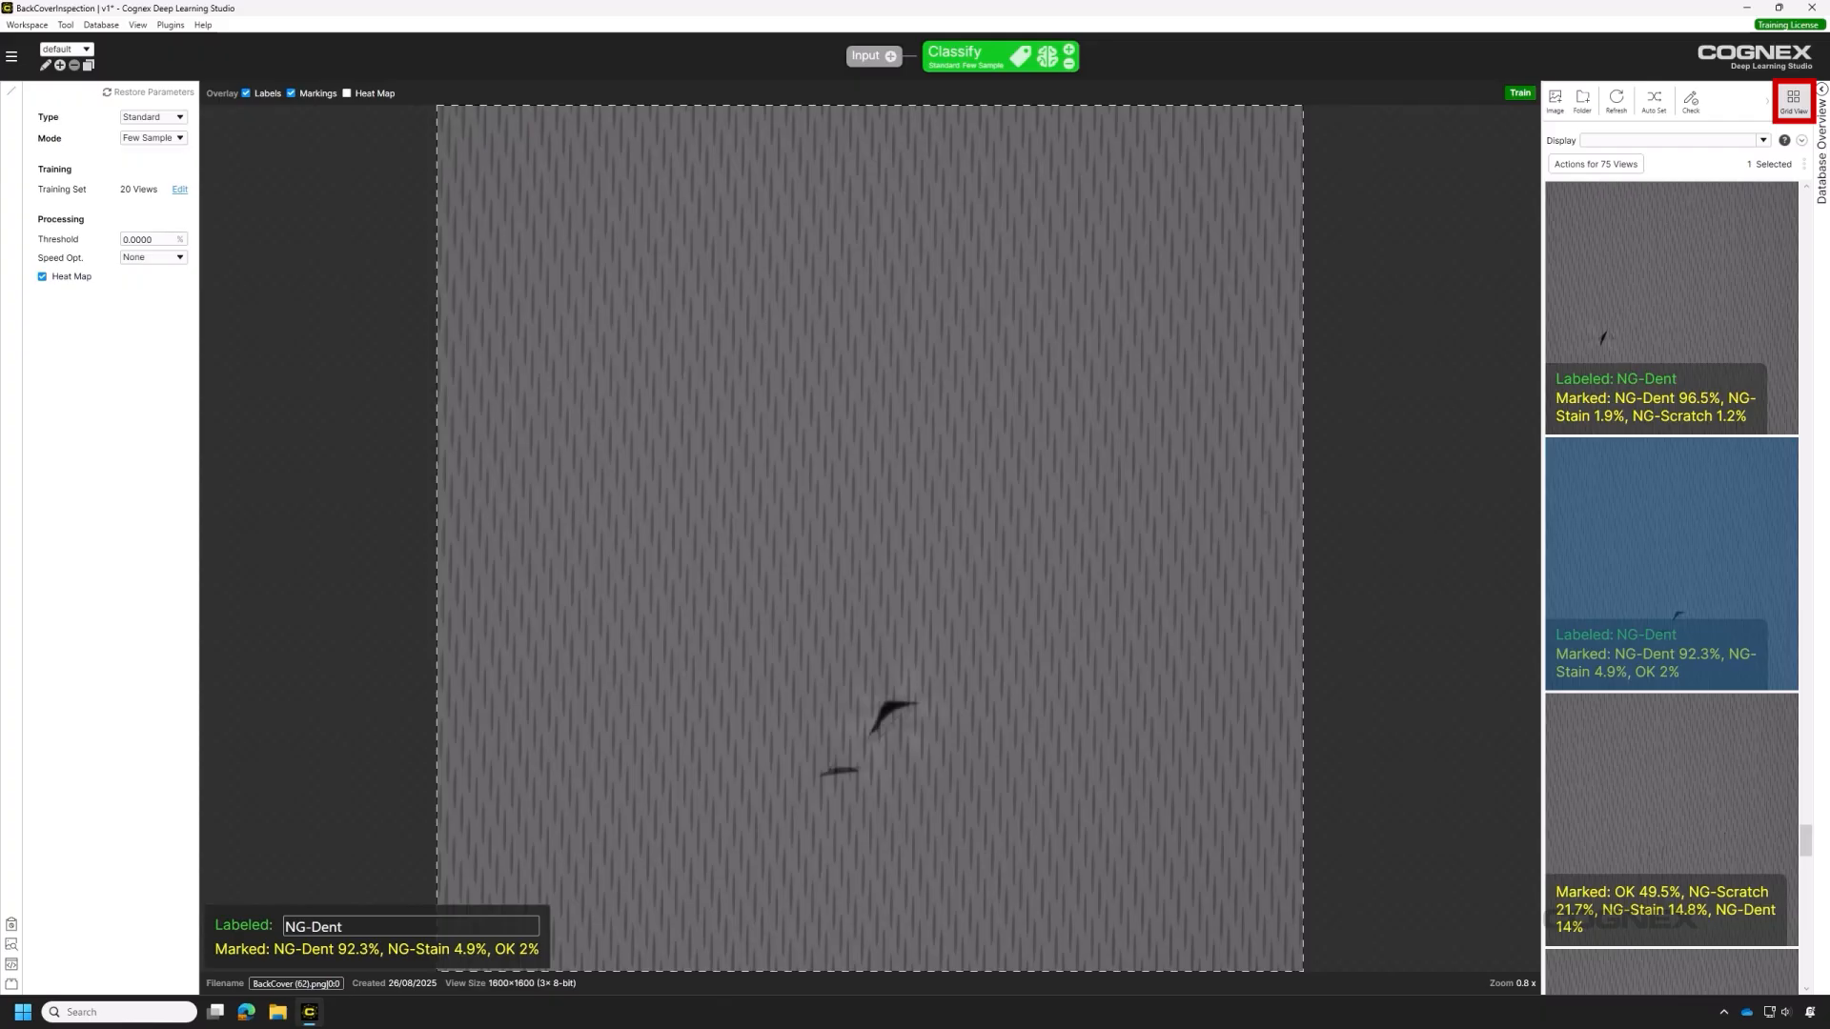
Show the views as a list filtered to 'not trained', with the Heat Map overlay on.
click(1793, 101)
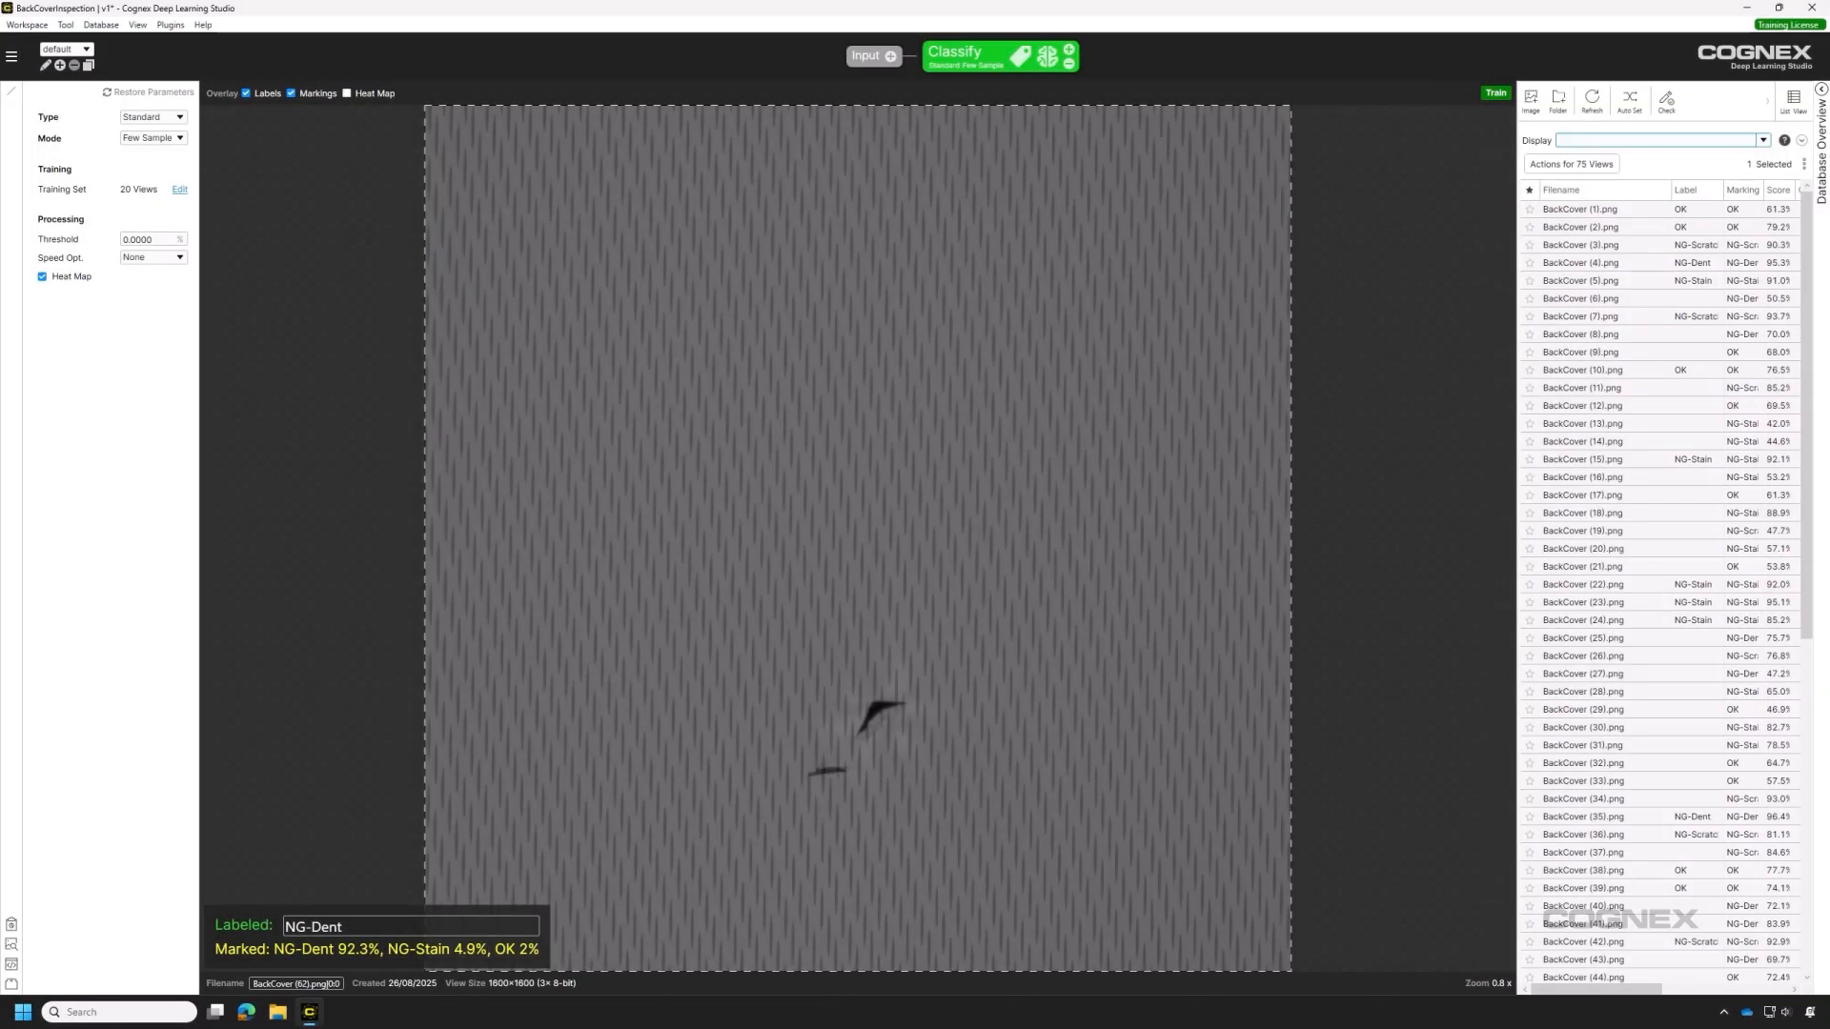
click(1764, 141)
click(1582, 201)
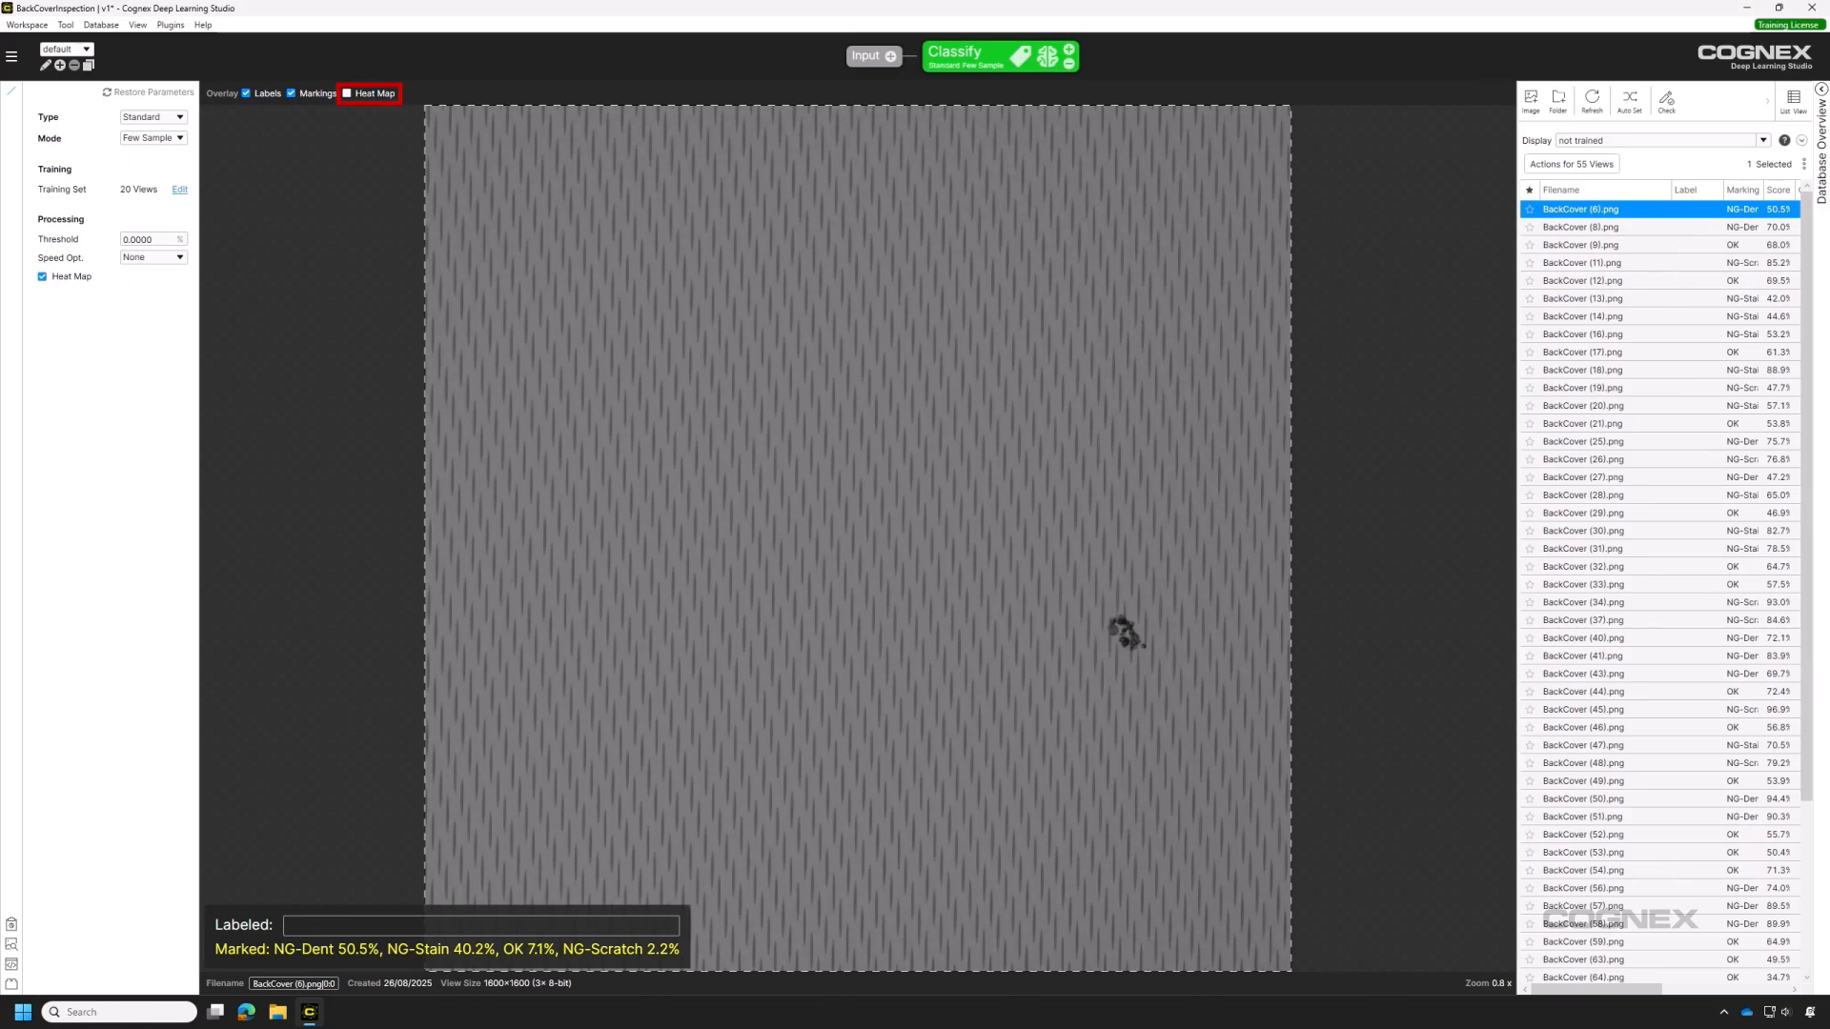
click(347, 94)
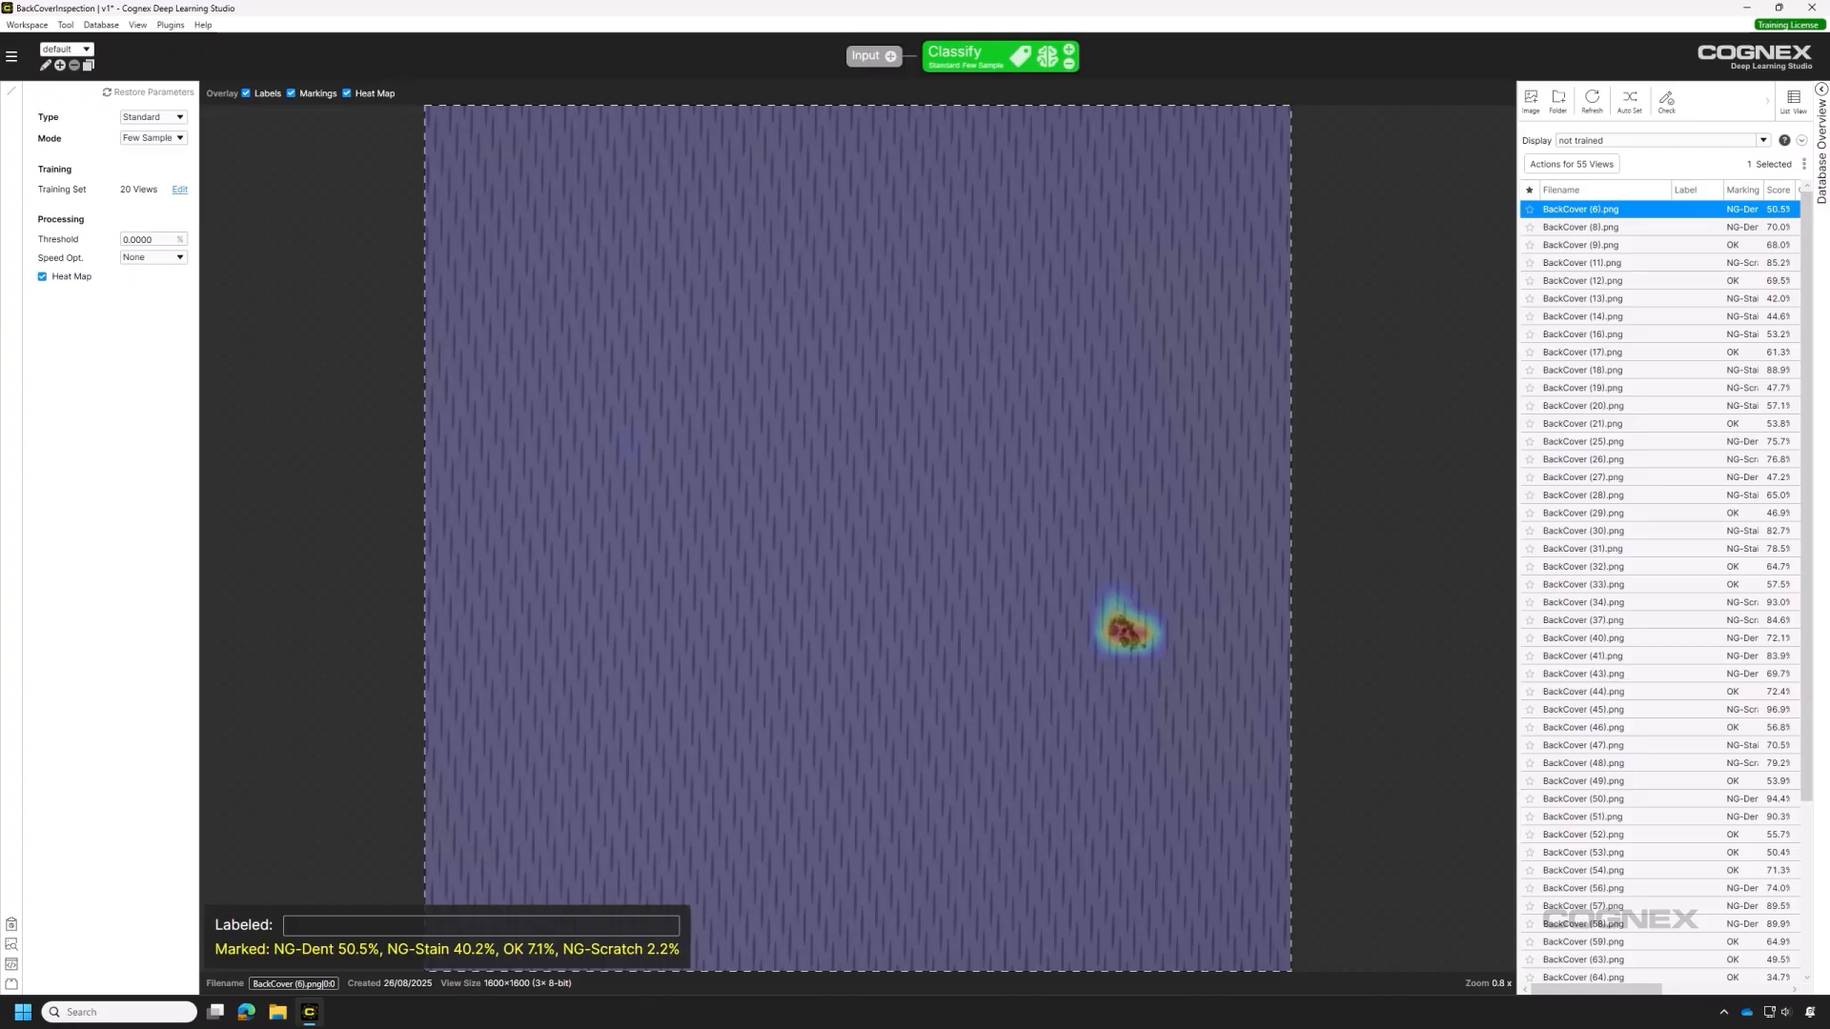
Label BackCover (6) as NG-Stain and step through the later untrained views to BackCover (75).
text(NG-Stain)
key(Return)
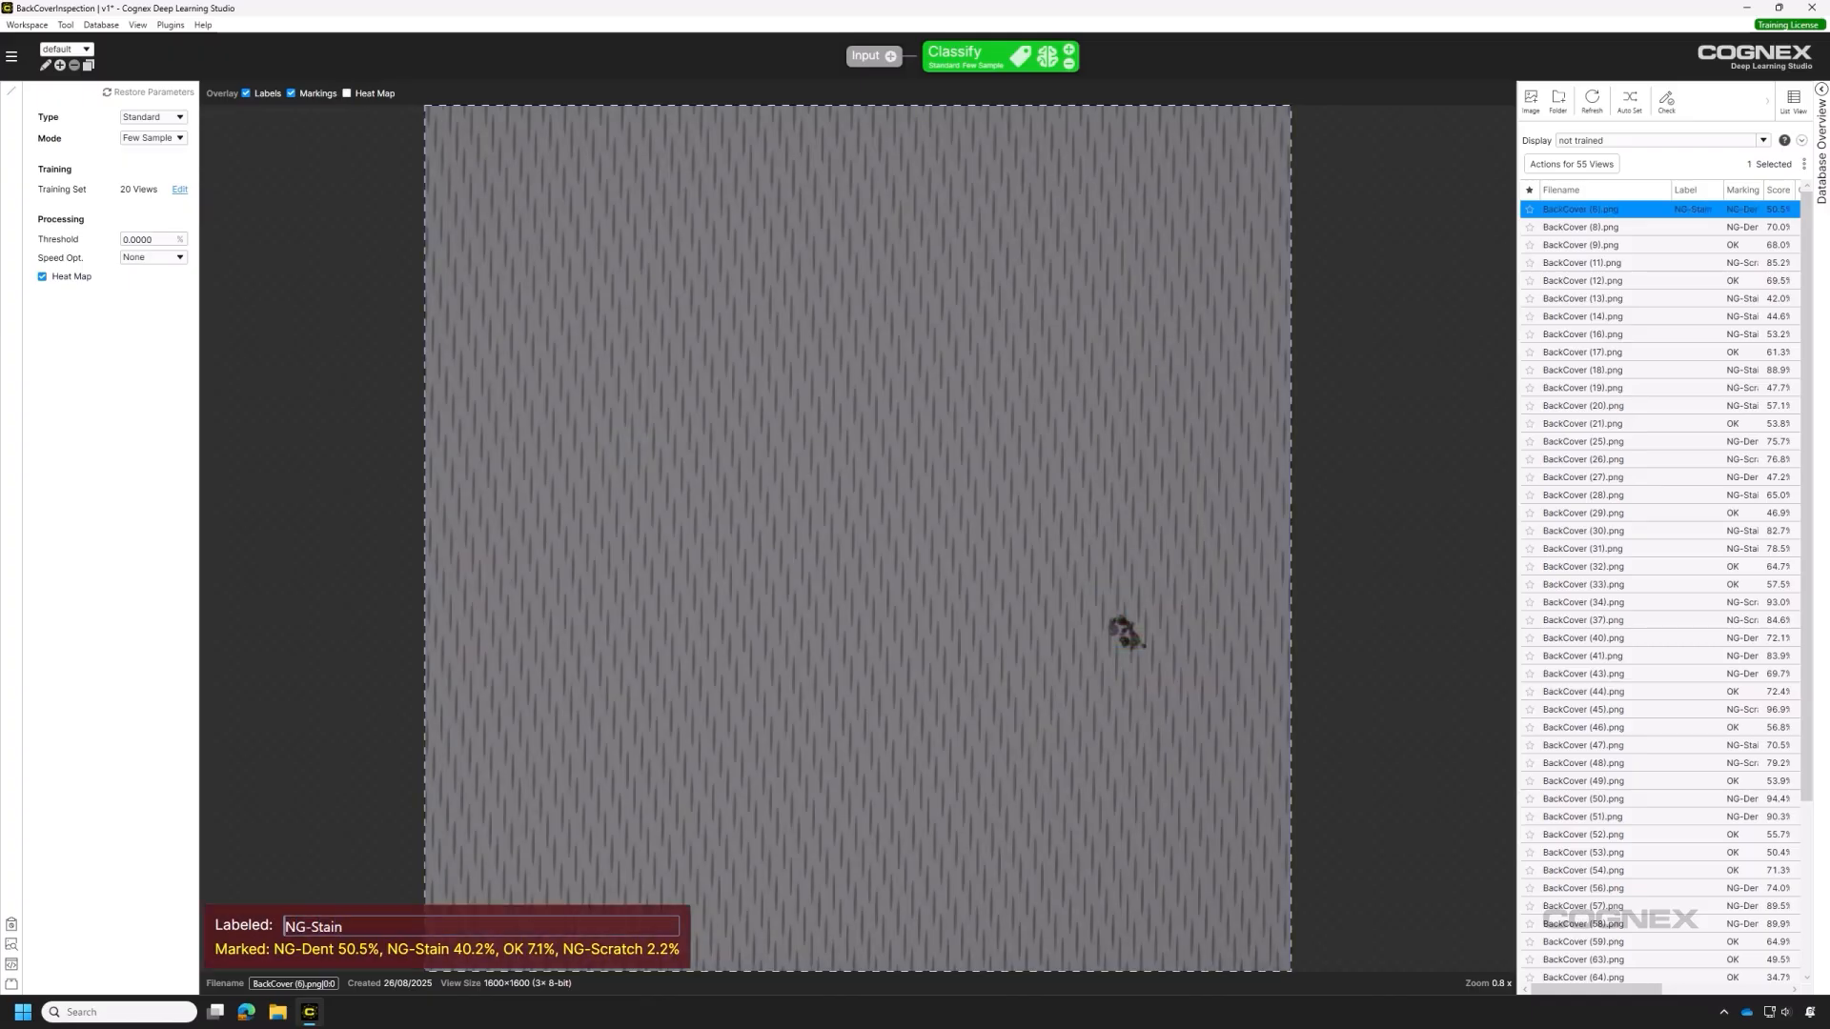
key(Down)
key(Down)
key(Down)
key(Down)
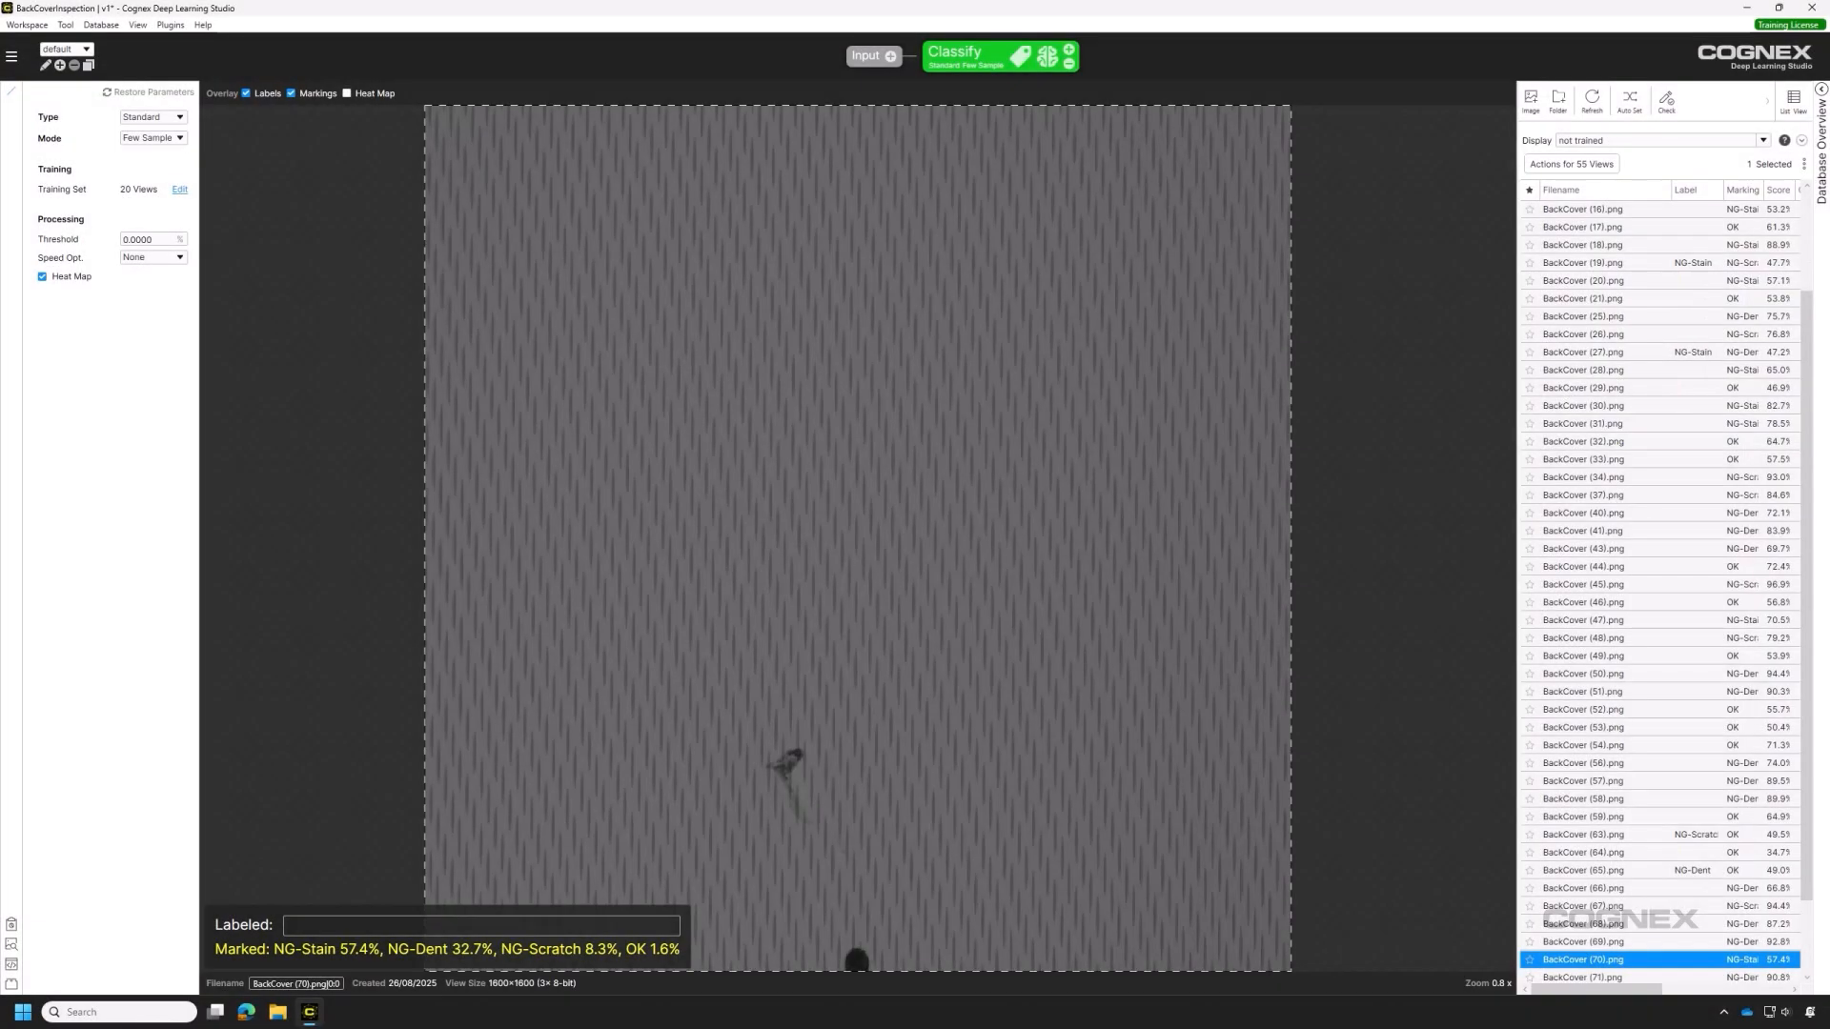
key(Down)
key(Down)
key(Down)
key(Down)
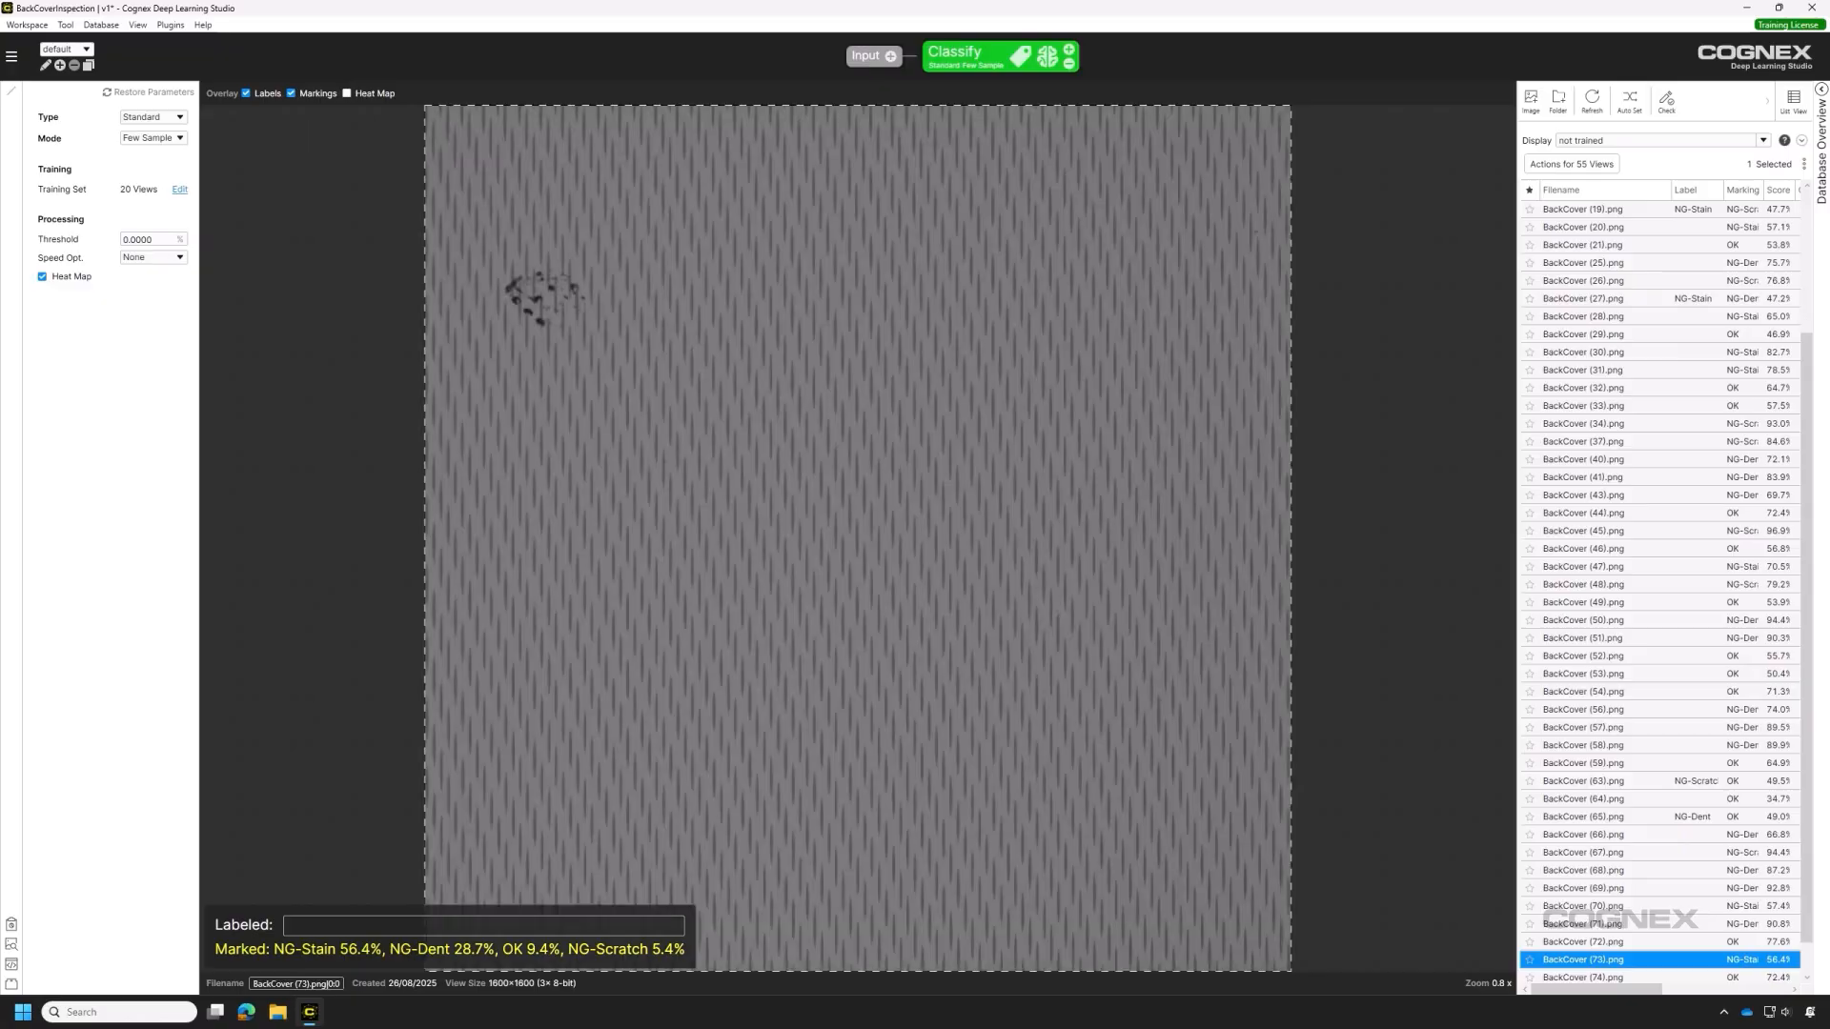
key(Down)
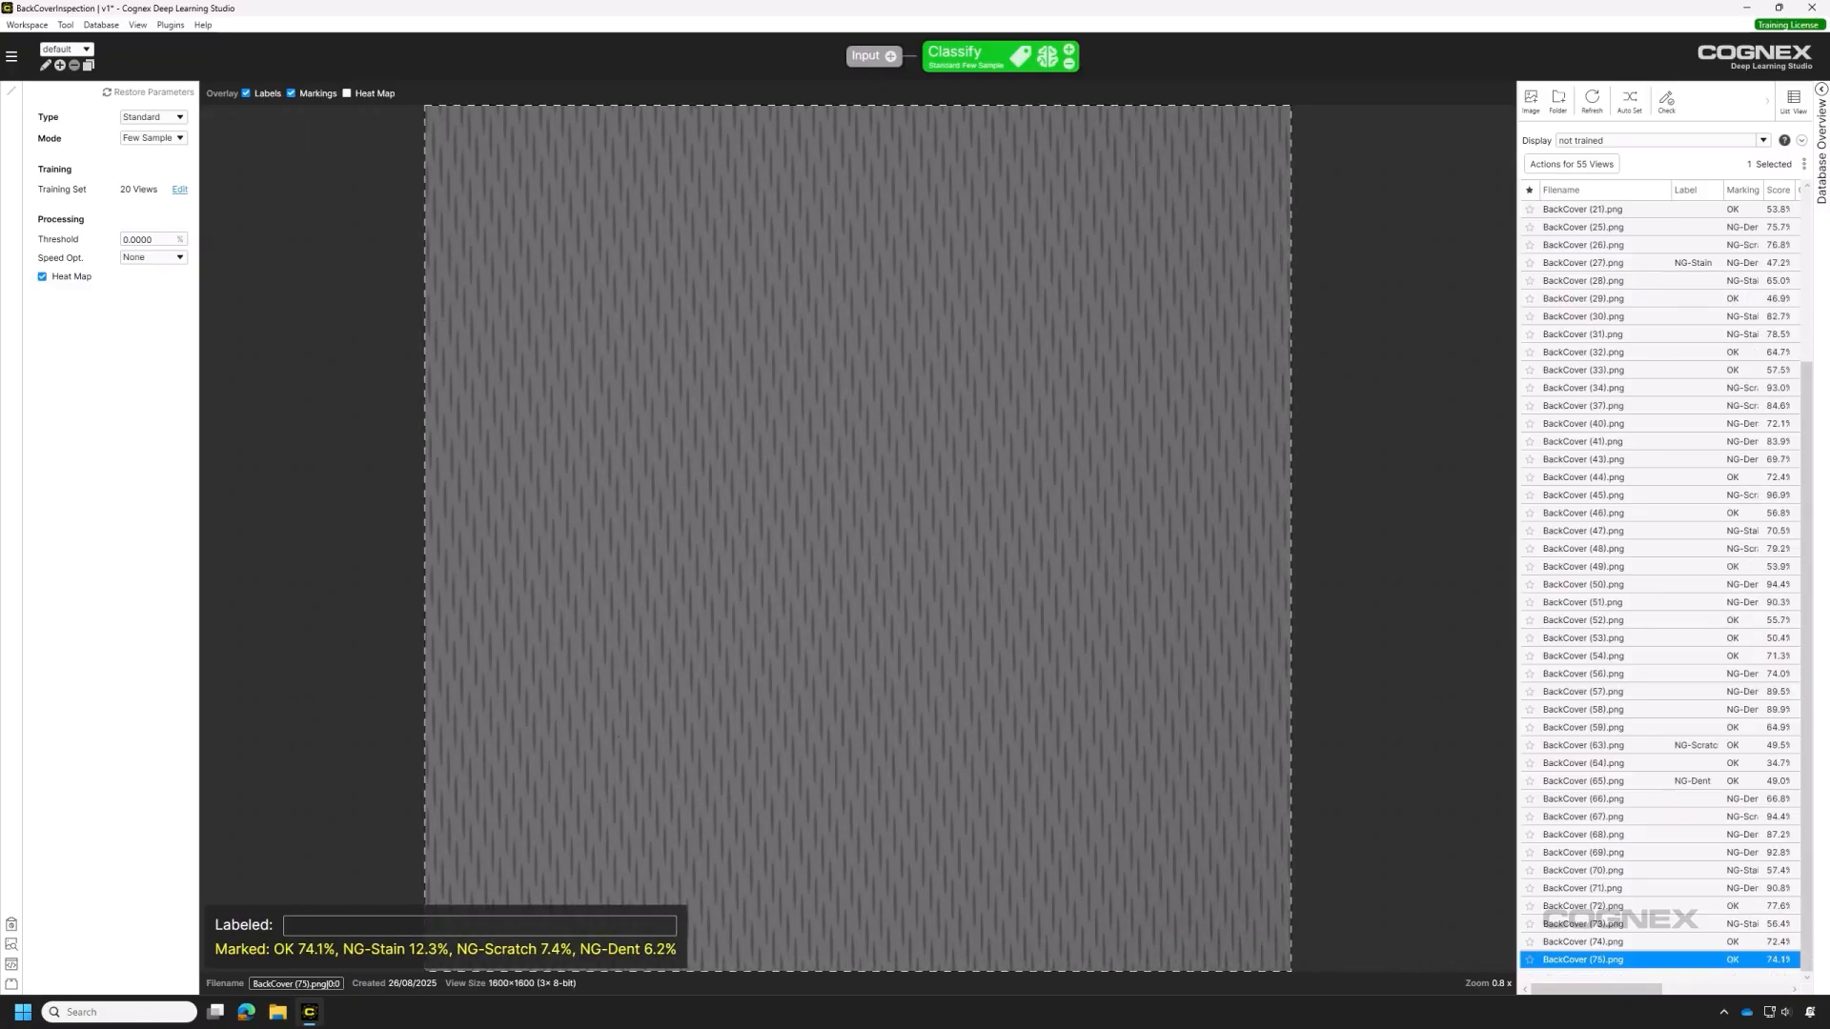
Accept the predicted labels for views 66–75, then select views 8–20.
shift+click(1611, 800)
right_click(1611, 801)
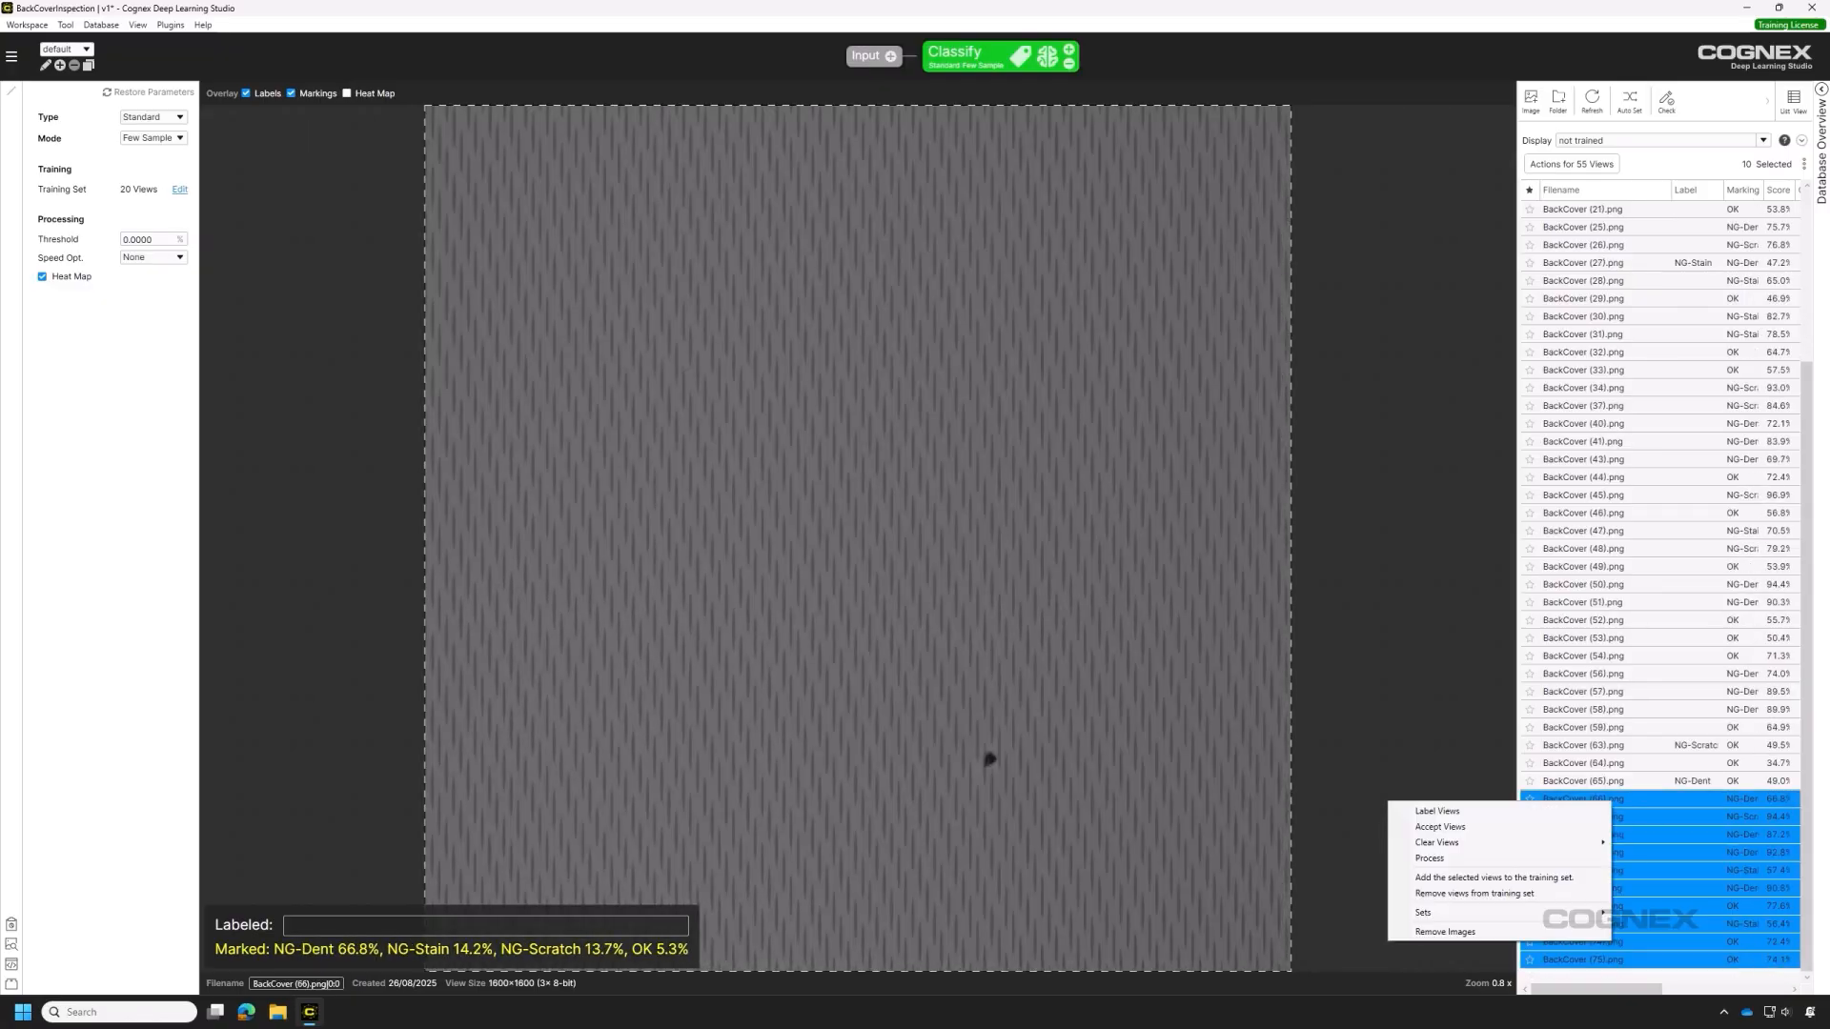
click(1440, 826)
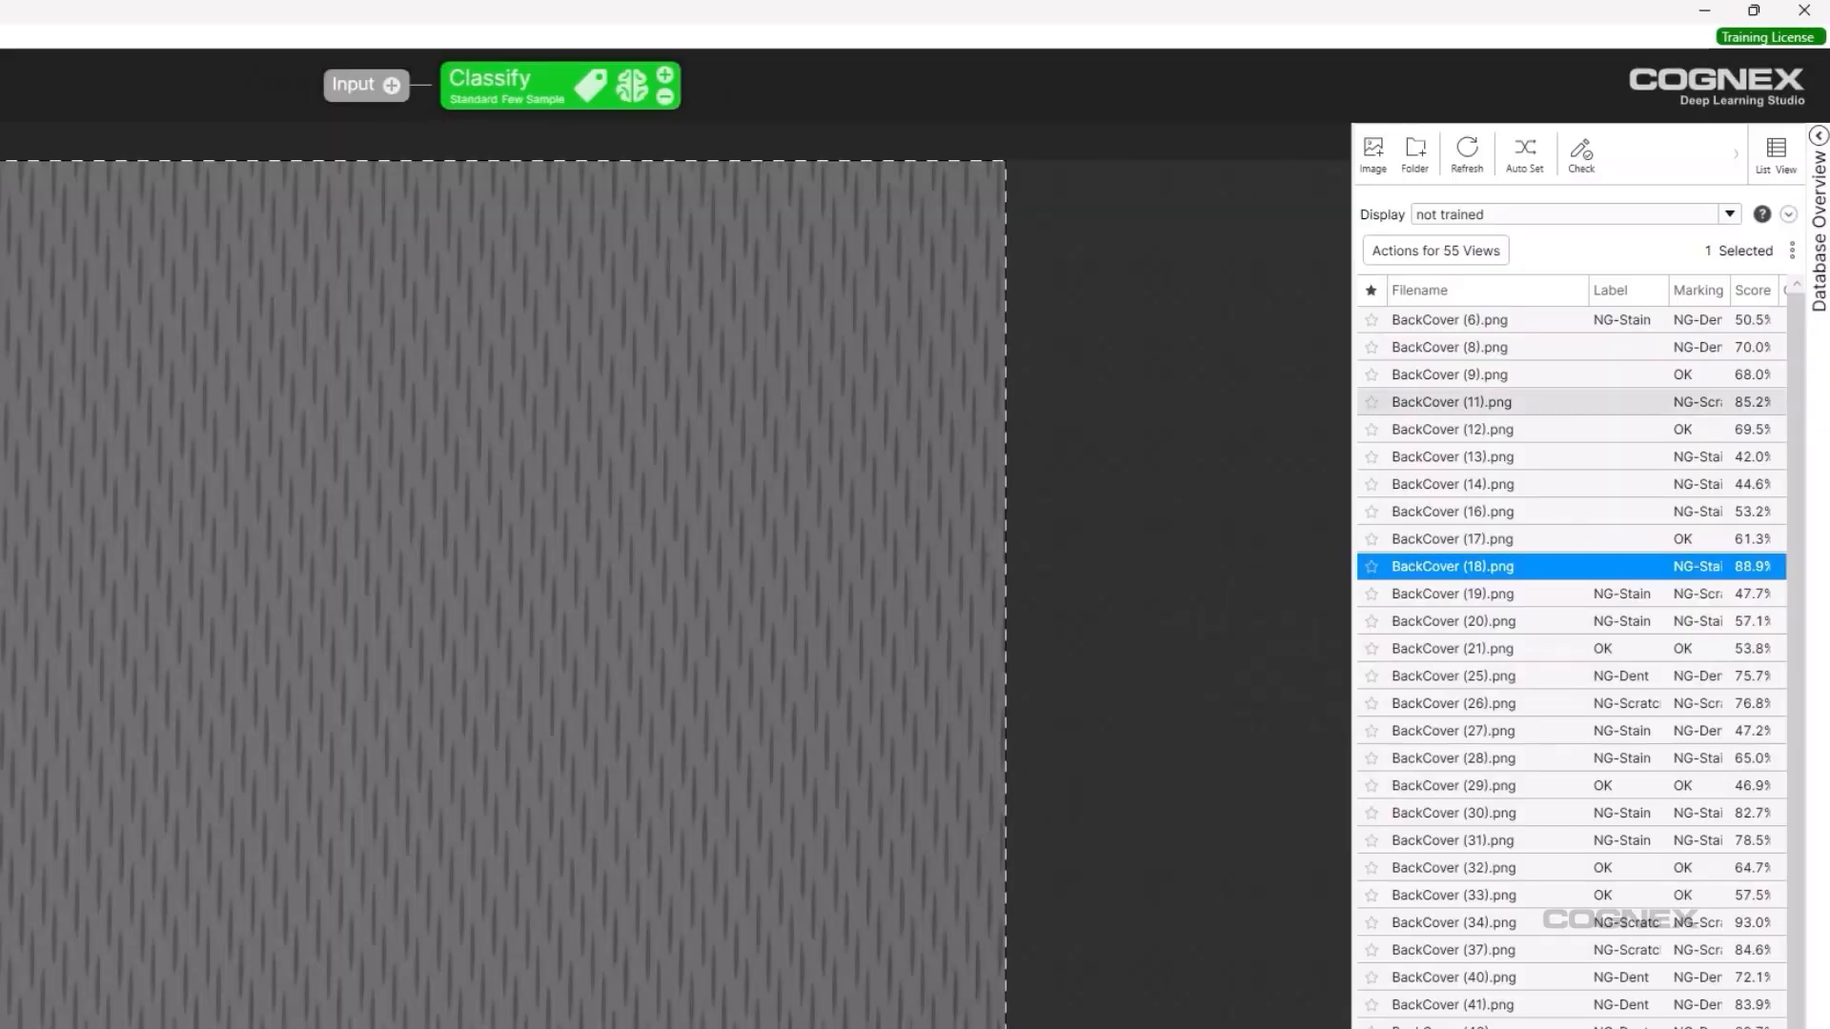
shift+click(1480, 322)
Accept predicted labels for views 8–20 and show the Database Overview confusion matrix (~93% F-score).
right_click(1391, 316)
click(1461, 361)
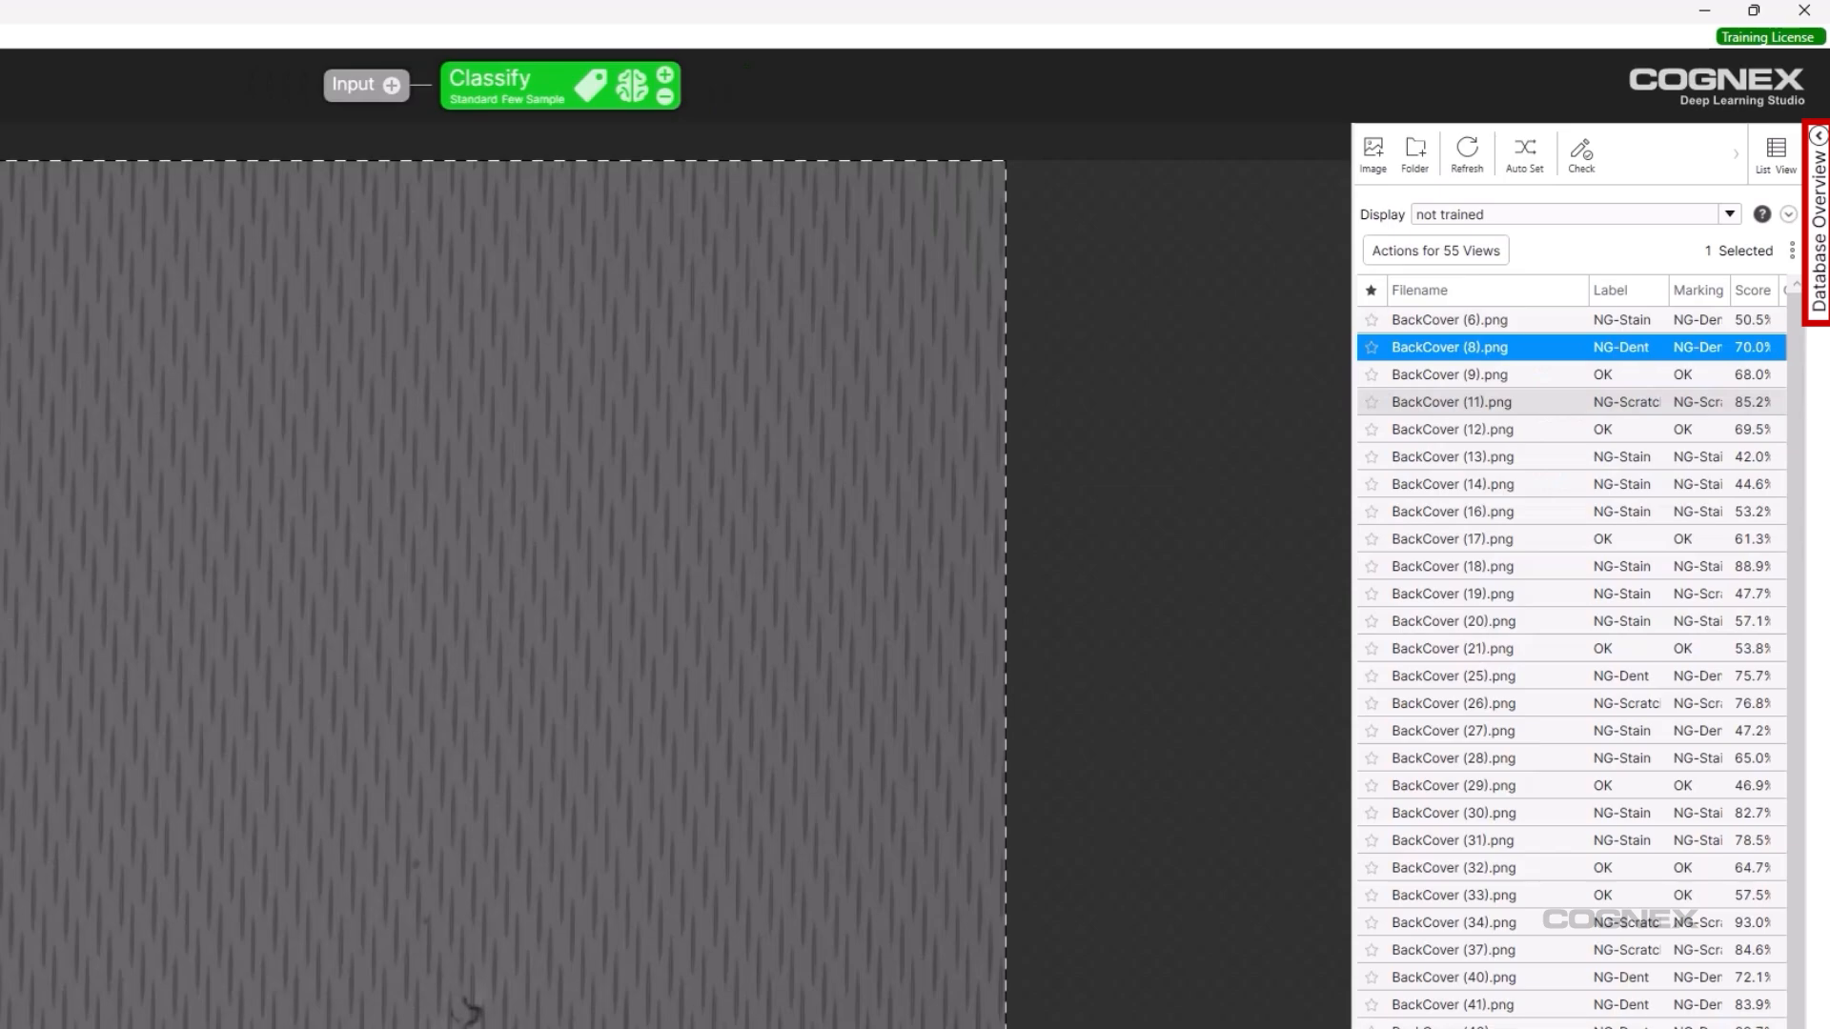
click(1819, 136)
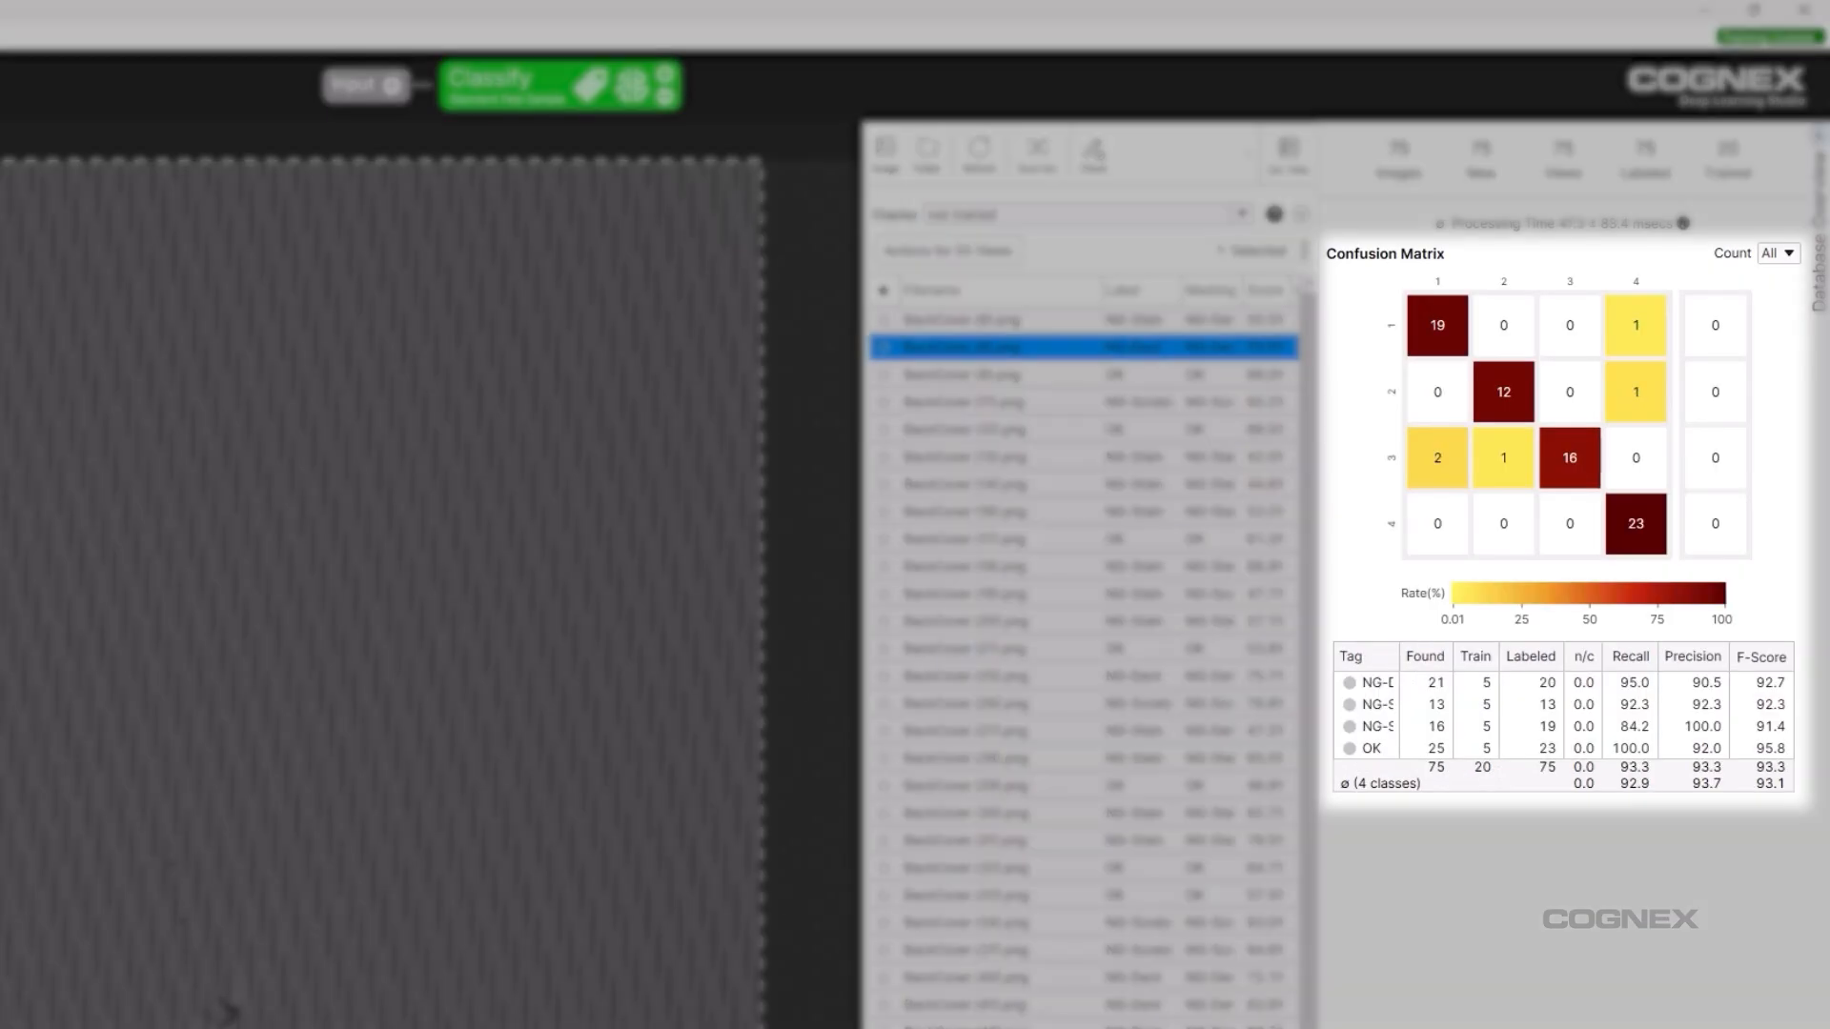